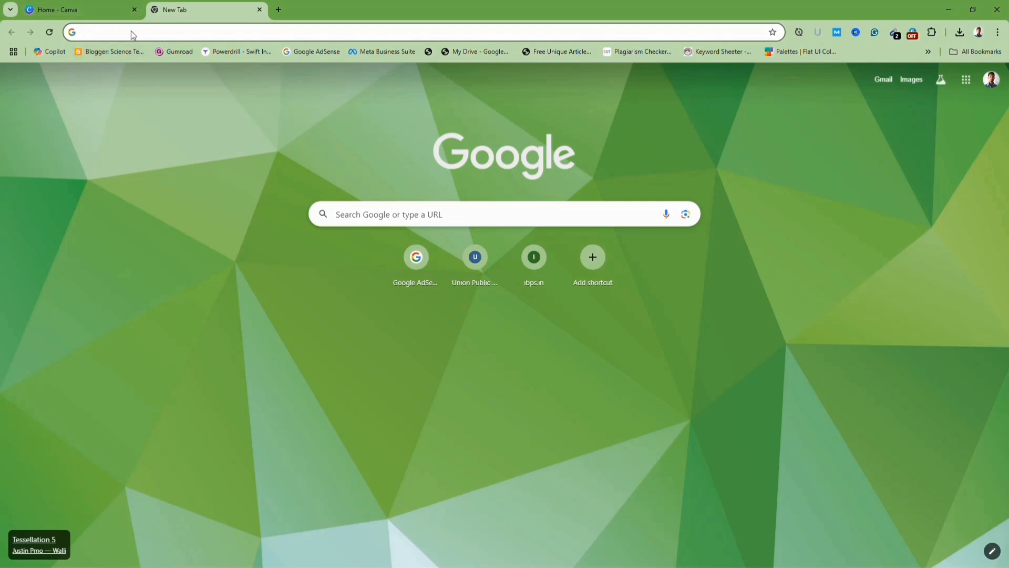
Open Blogger from the Google apps launcher.
click(965, 79)
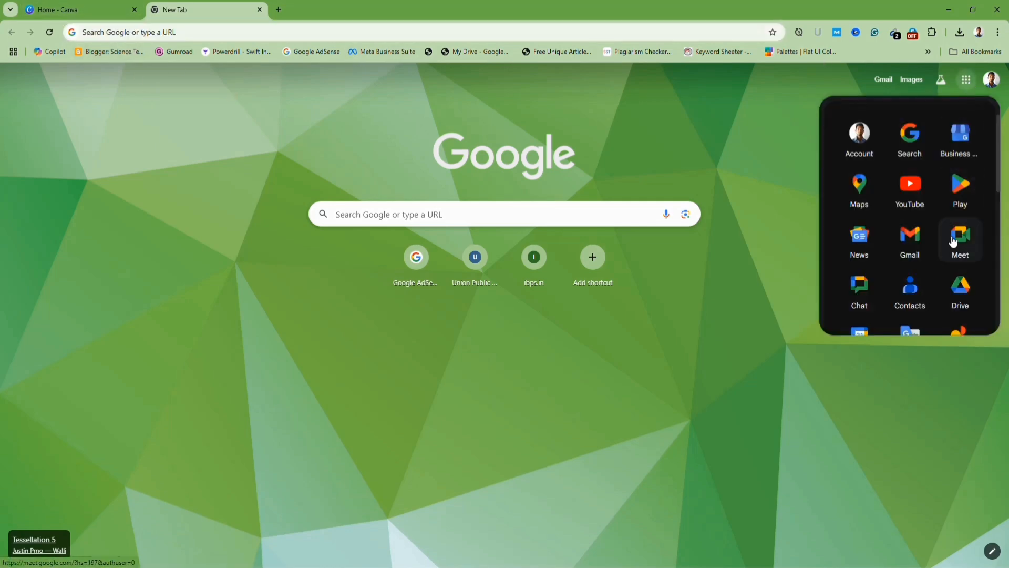
scroll(962, 211, down, 5)
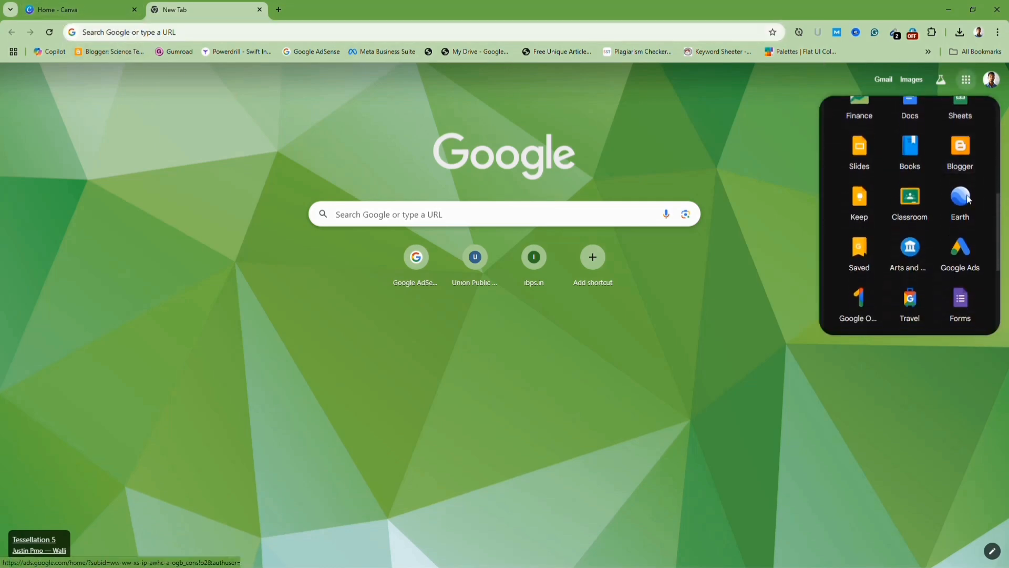
click(960, 162)
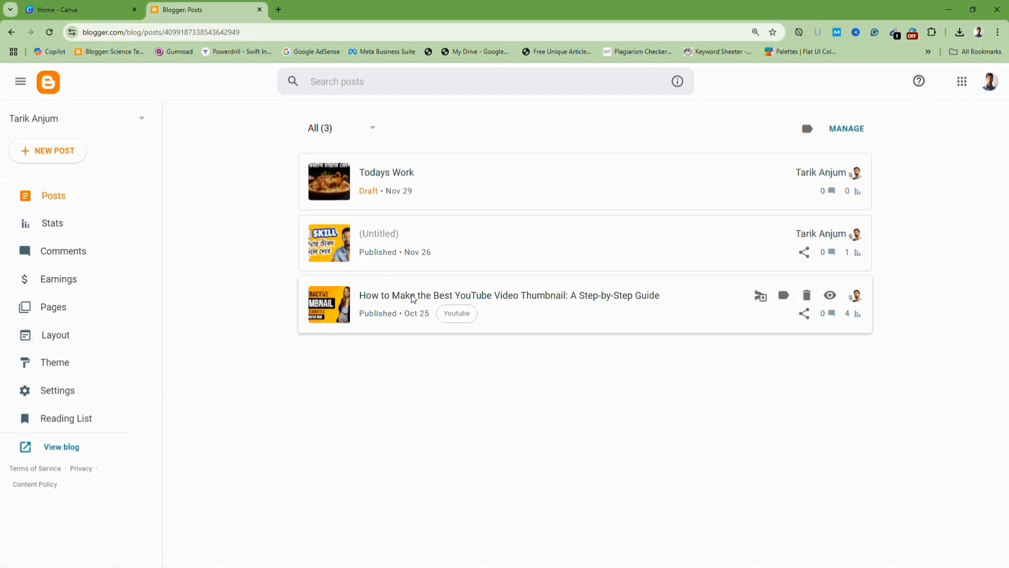
Start creating a new blog and give it the title AnswerVault.
click(142, 118)
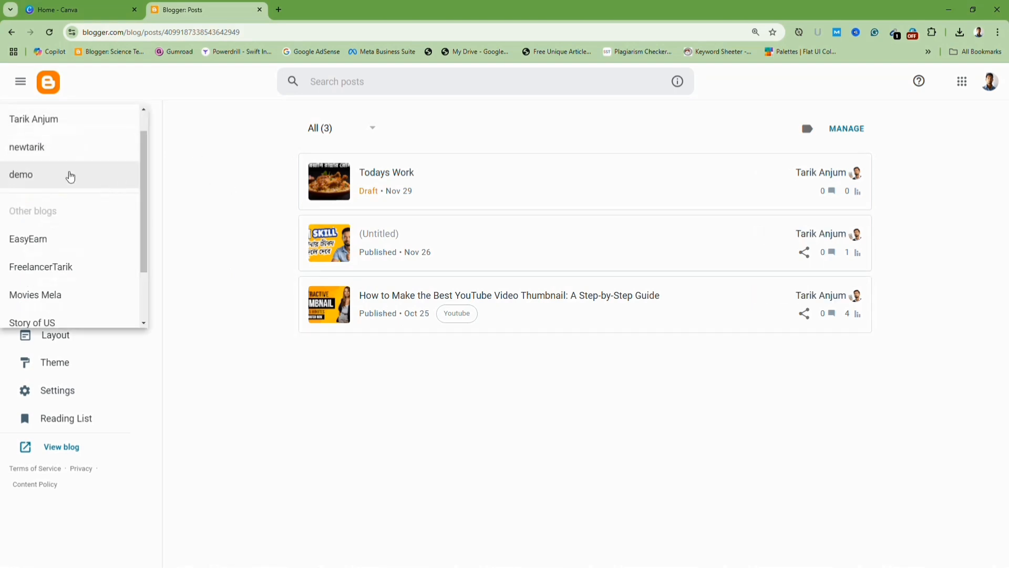
scroll(89, 174, down, 2)
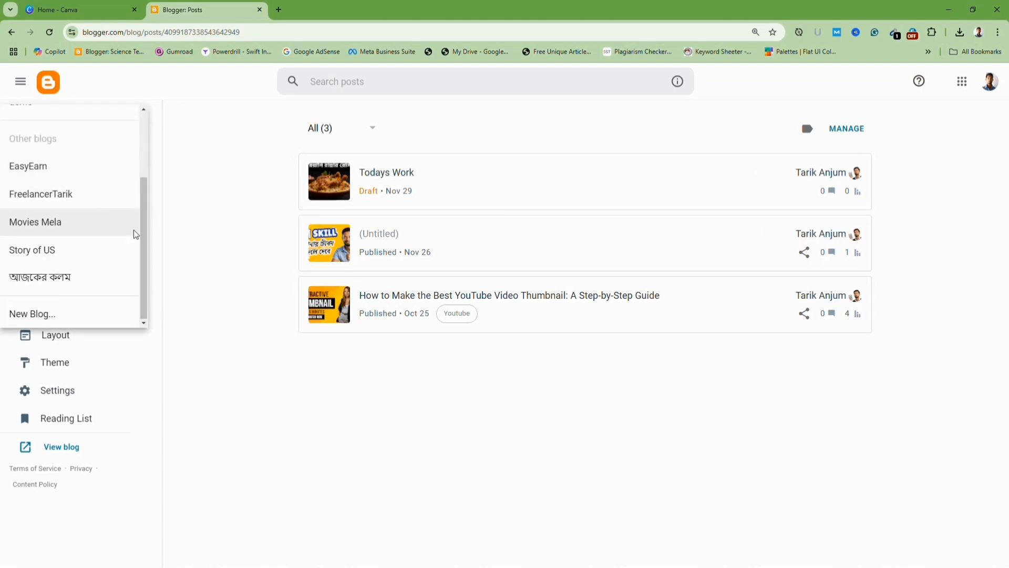
click(37, 317)
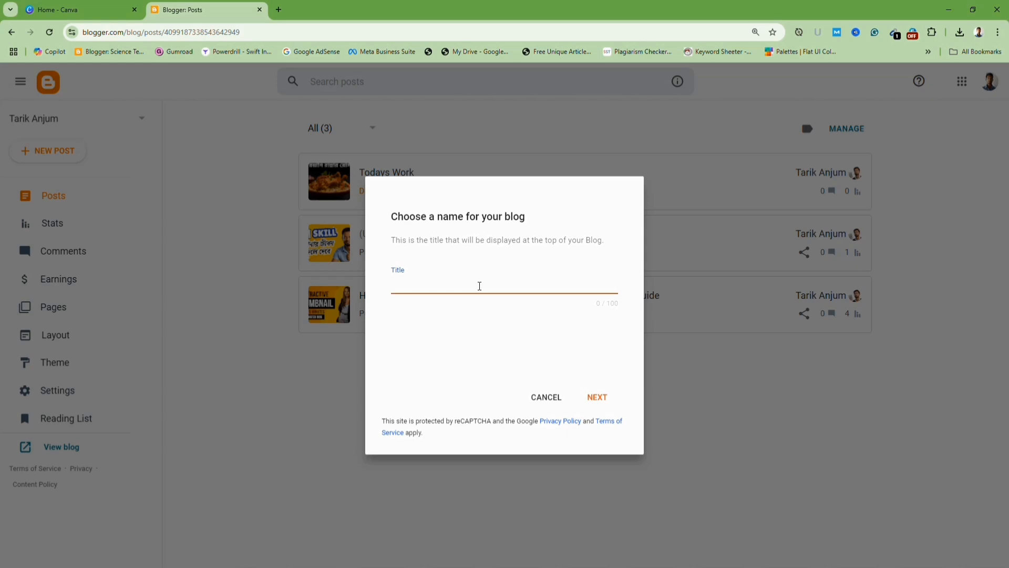
text(AnswerVault)
click(597, 403)
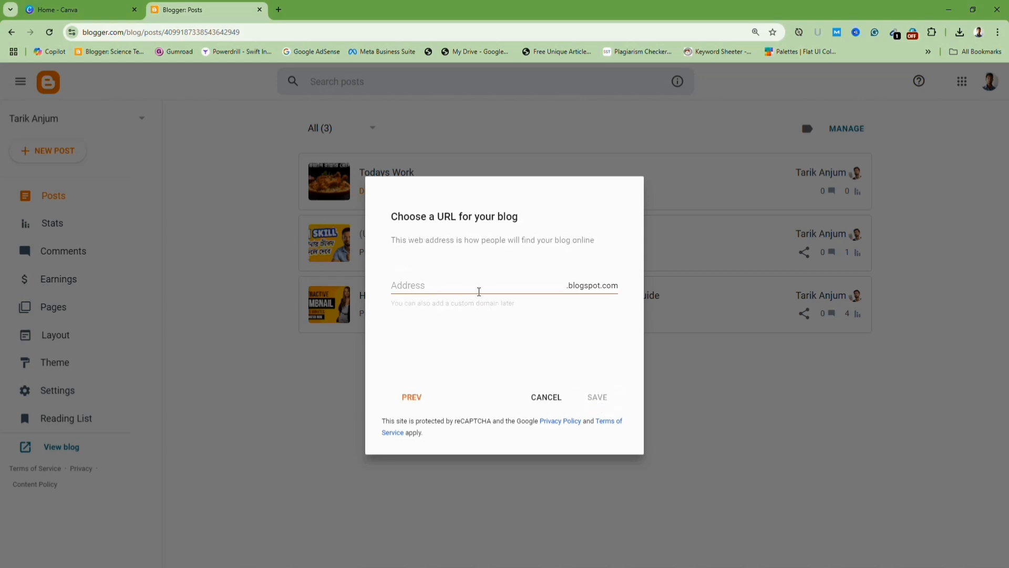
Set the blog address to answersvlt.blogspot.com and save the new blog.
click(523, 289)
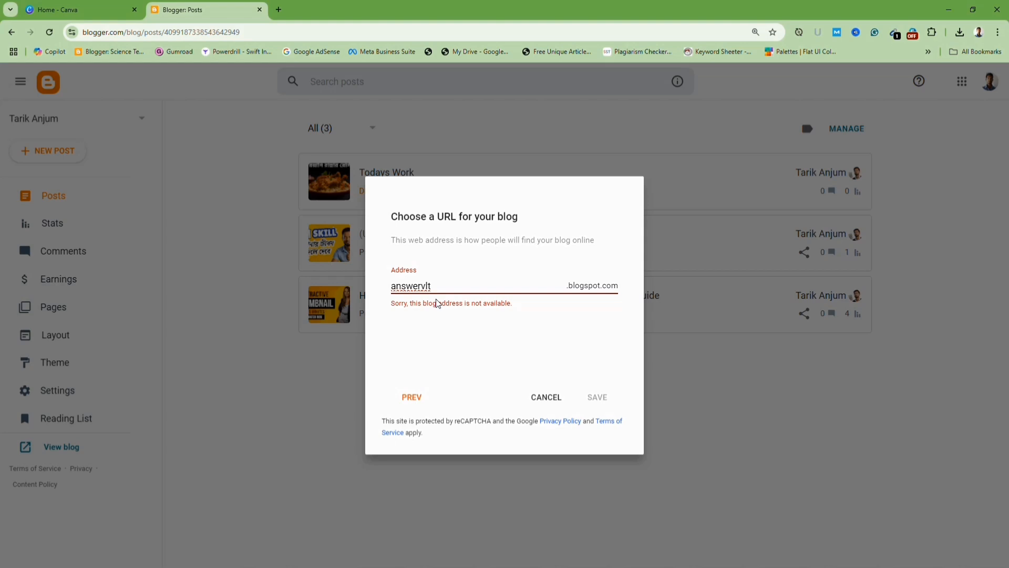
text(s)
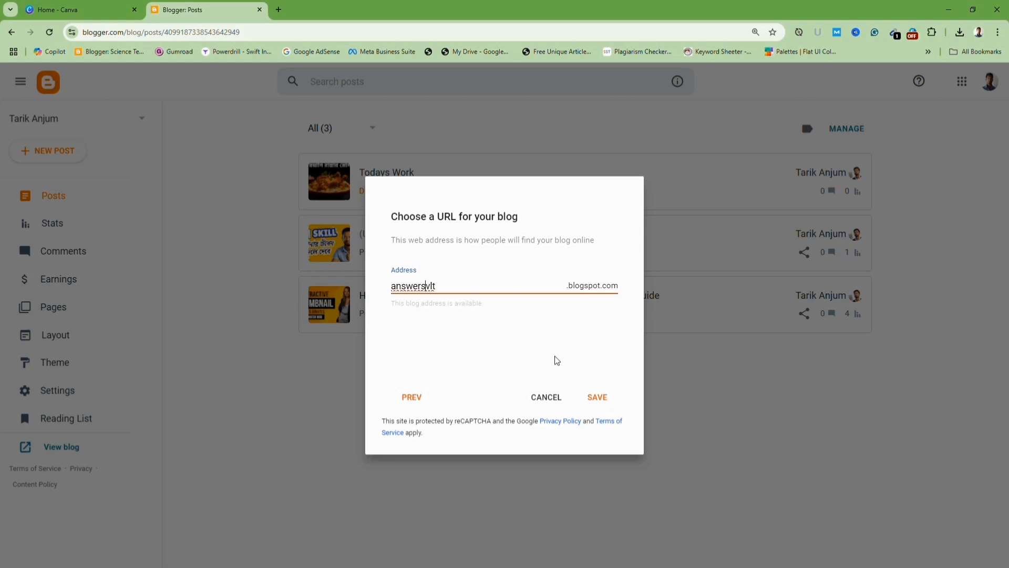
click(600, 402)
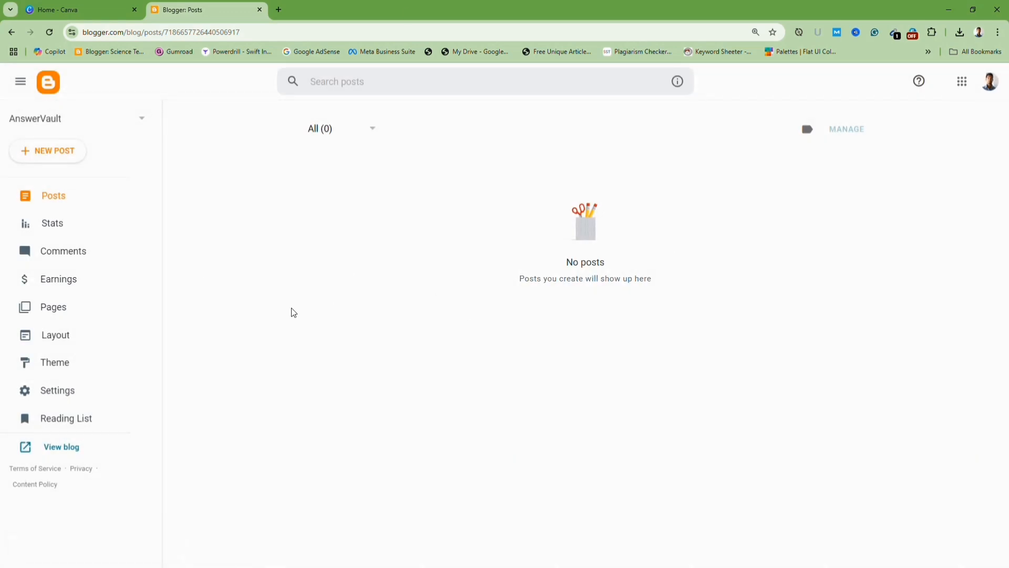
Open the new blog's live page to view it.
click(51, 447)
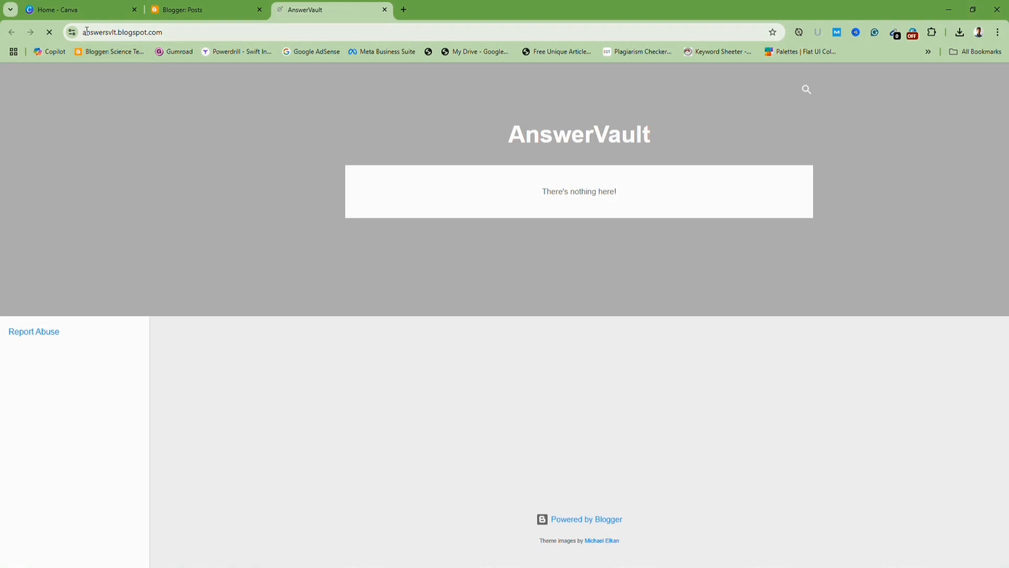
drag(87, 32, 138, 30)
click(580, 266)
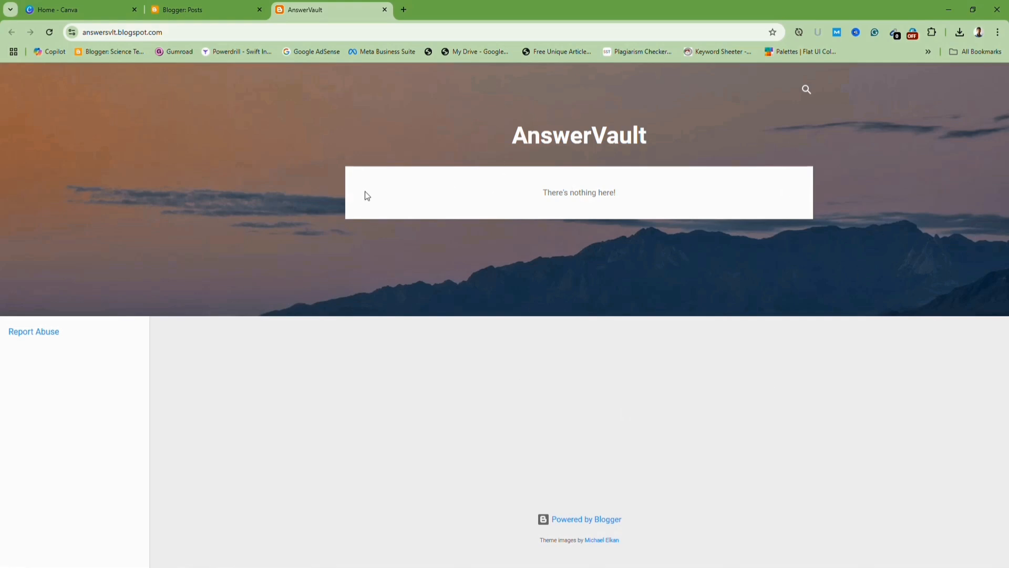
Restore the blog theme from the Super Seo template file in the Super SEO Template folder.
click(178, 10)
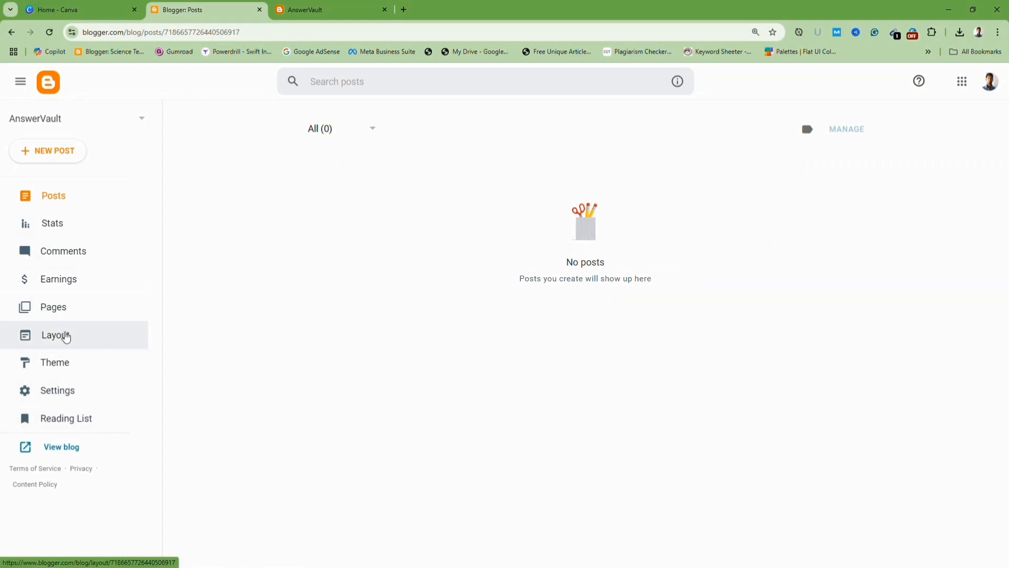
click(67, 362)
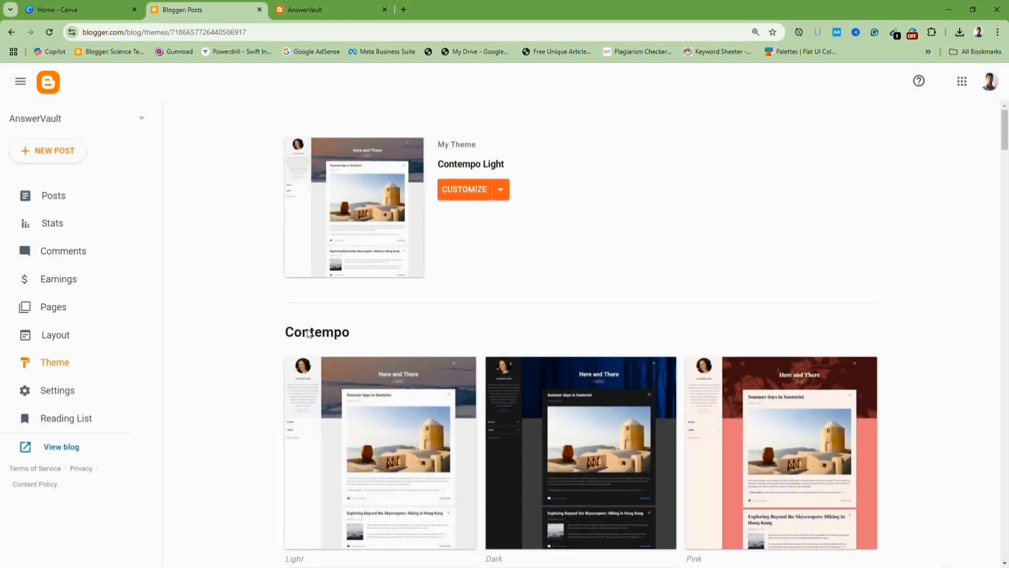
click(500, 195)
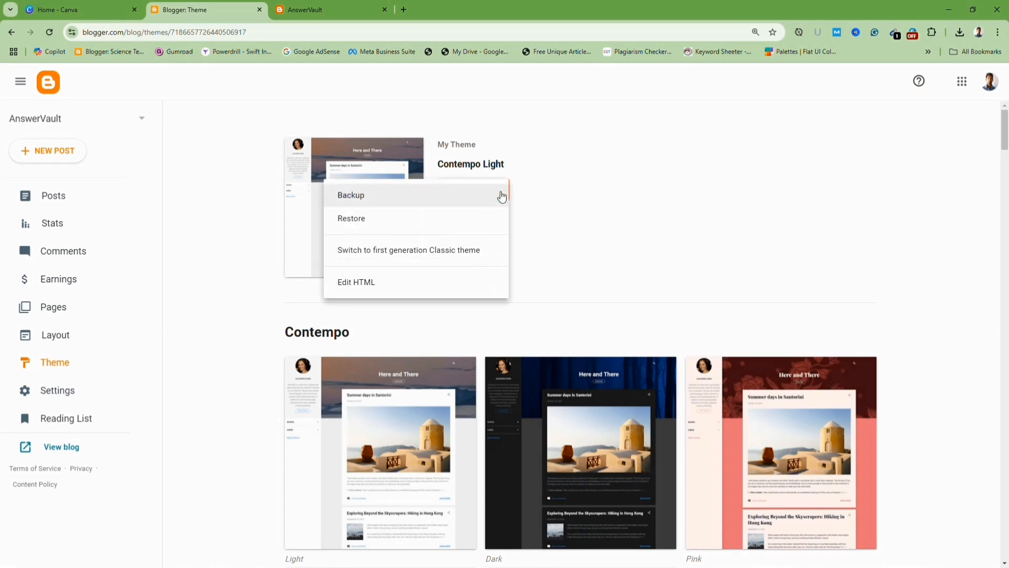
click(361, 223)
click(588, 350)
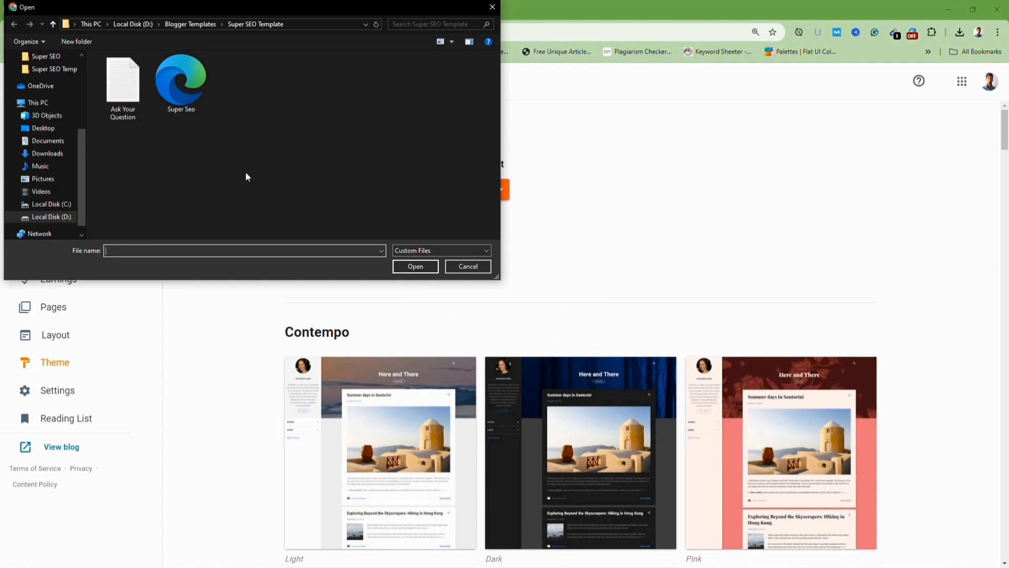
click(191, 96)
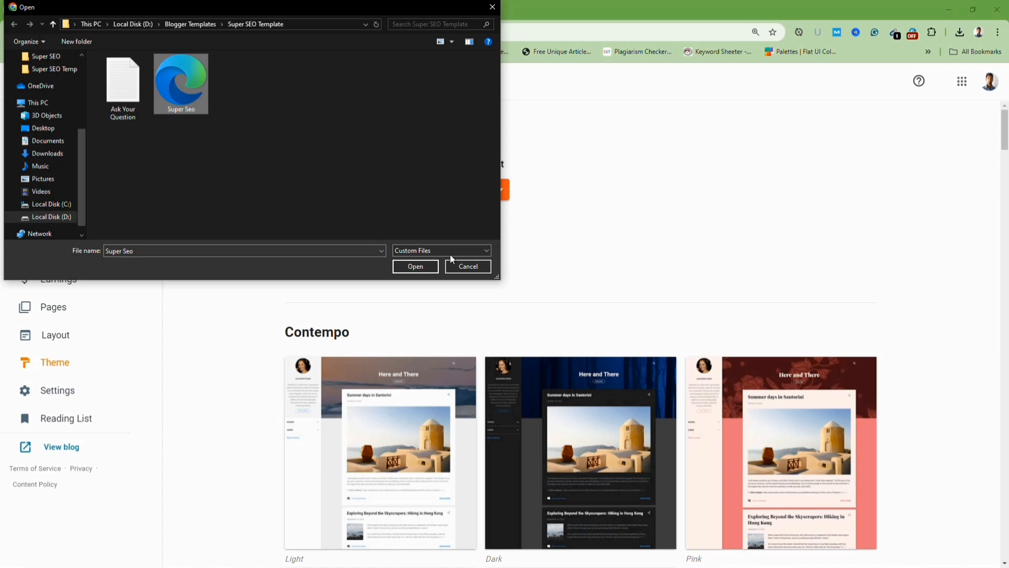
click(415, 266)
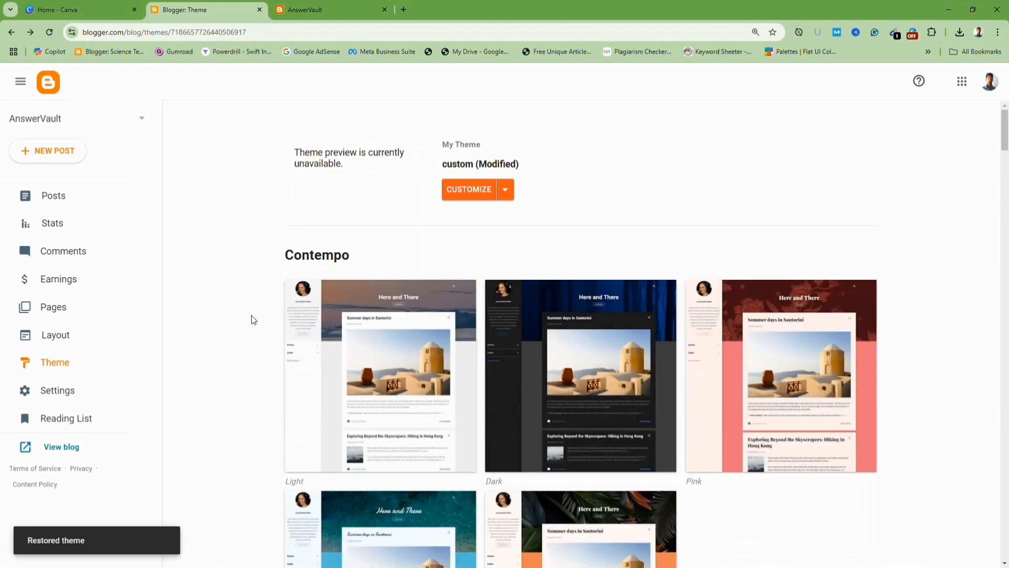
Reload the live blog and scroll through the new template's layout.
click(331, 19)
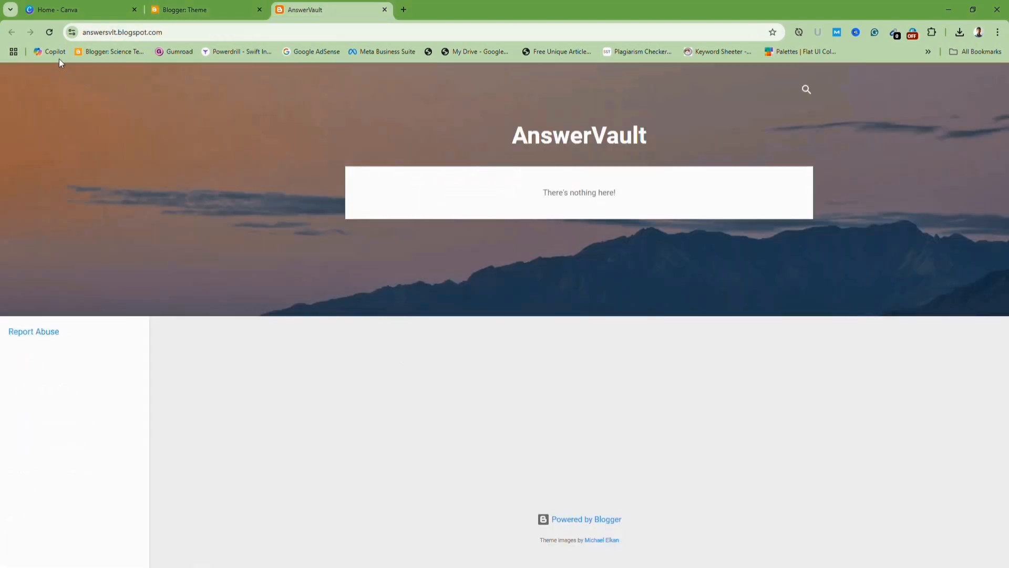
click(51, 31)
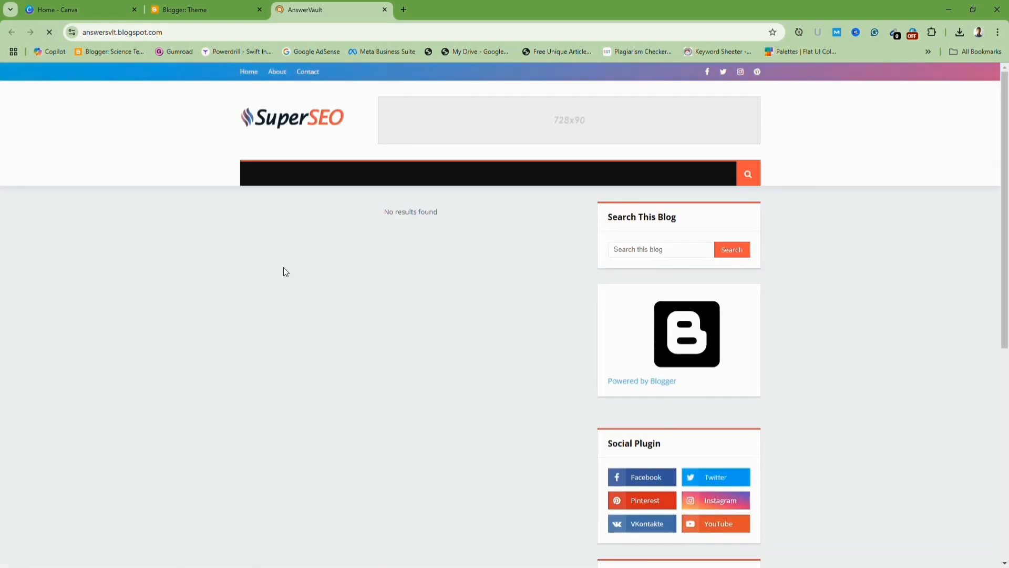
scroll(433, 318, down, 7)
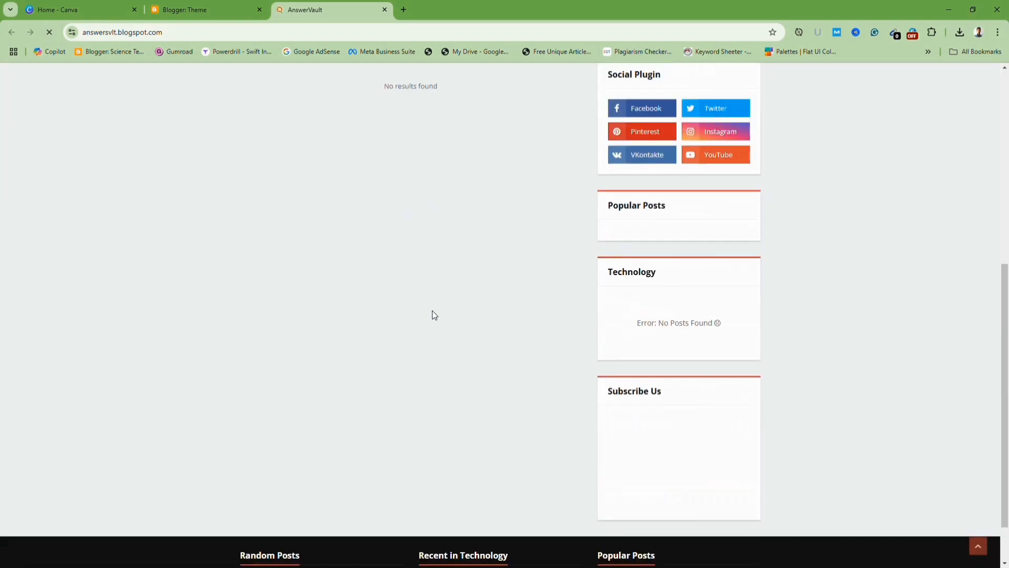
scroll(433, 311, up, 7)
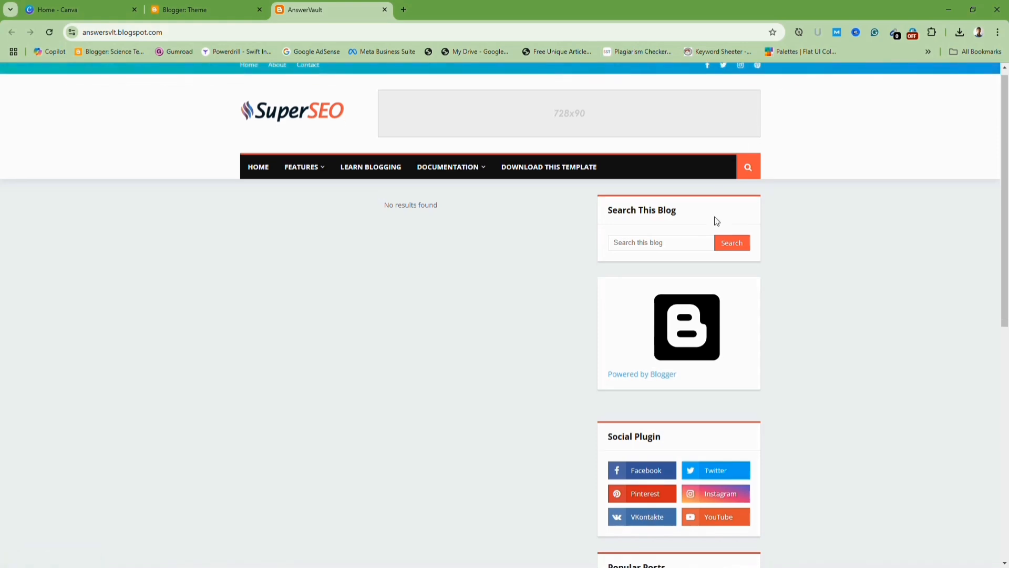
scroll(714, 221, down, 8)
scroll(399, 379, up, 10)
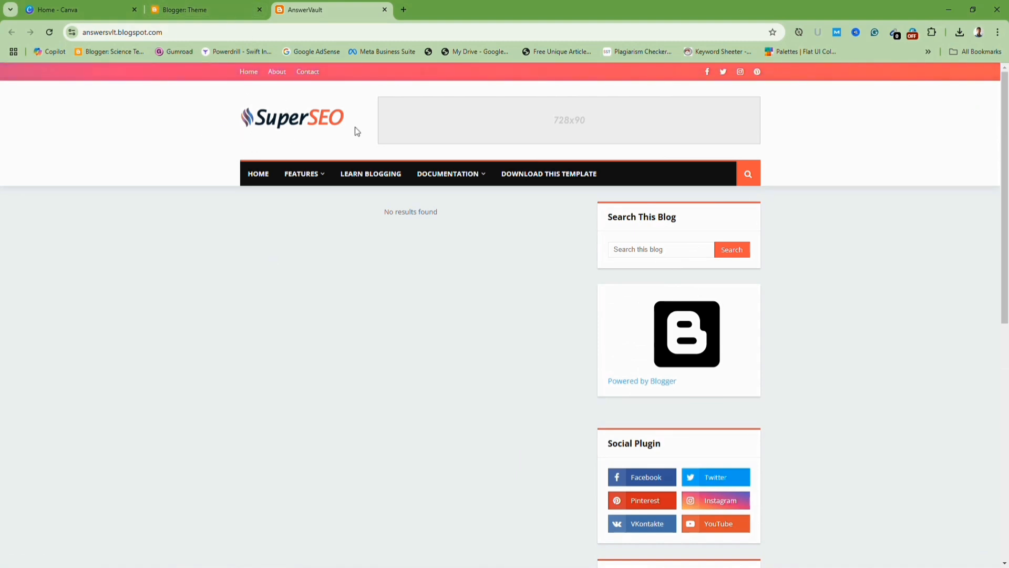
Open the blog's Layout and inspect the header logo widget's settings.
click(210, 9)
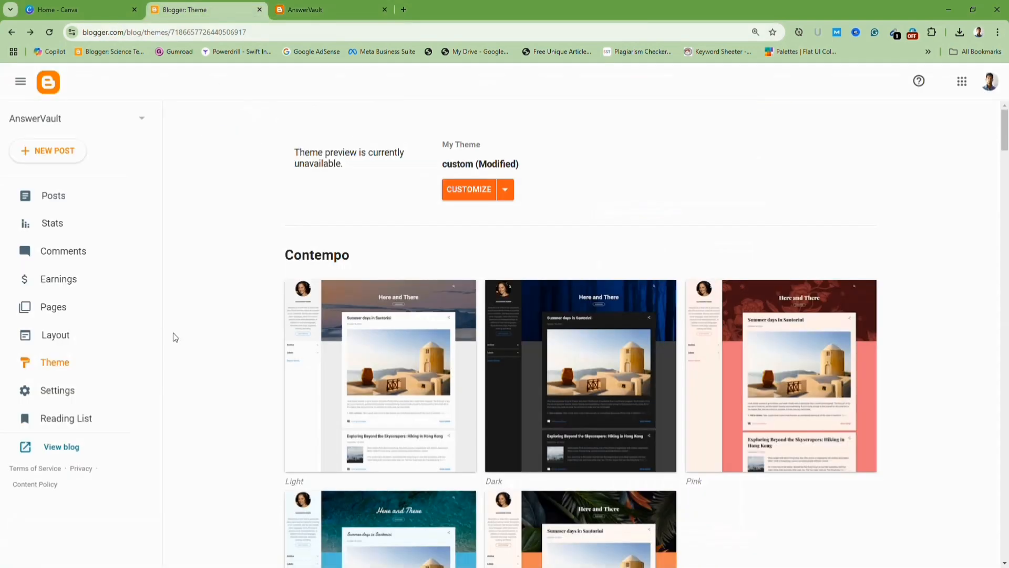
click(67, 341)
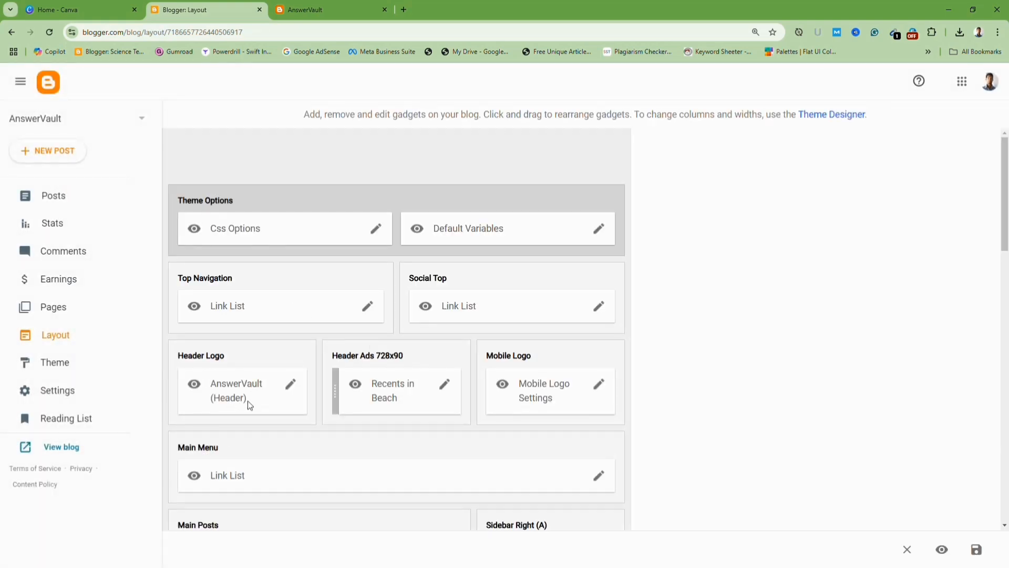
click(290, 385)
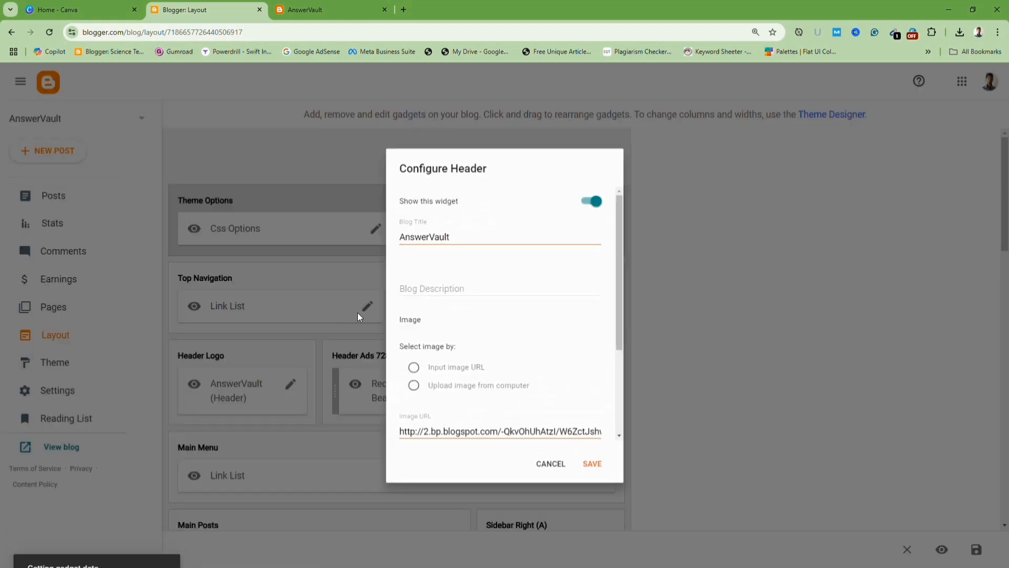
scroll(465, 341, down, 1)
scroll(465, 342, down, 2)
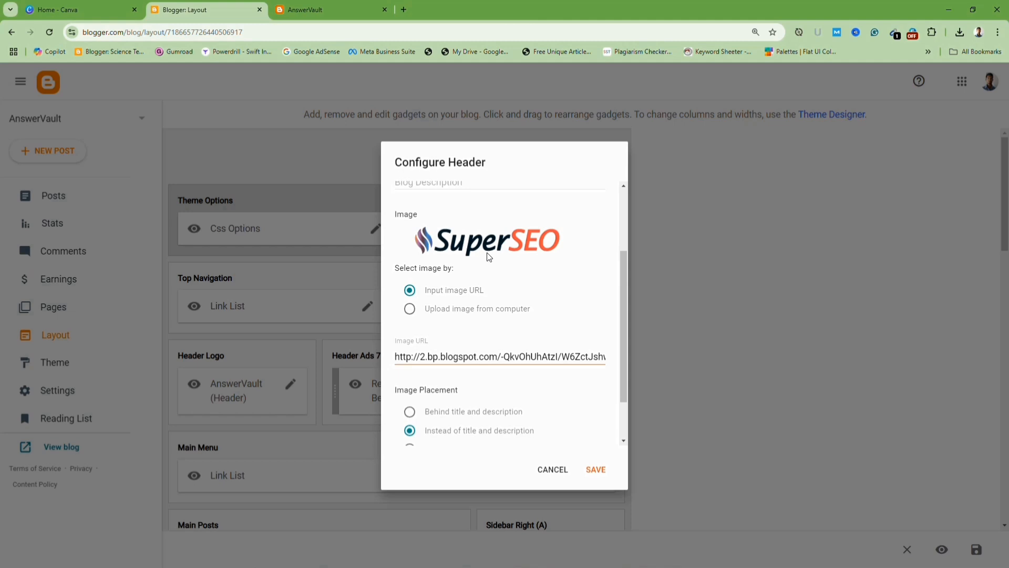
scroll(510, 270, up, 3)
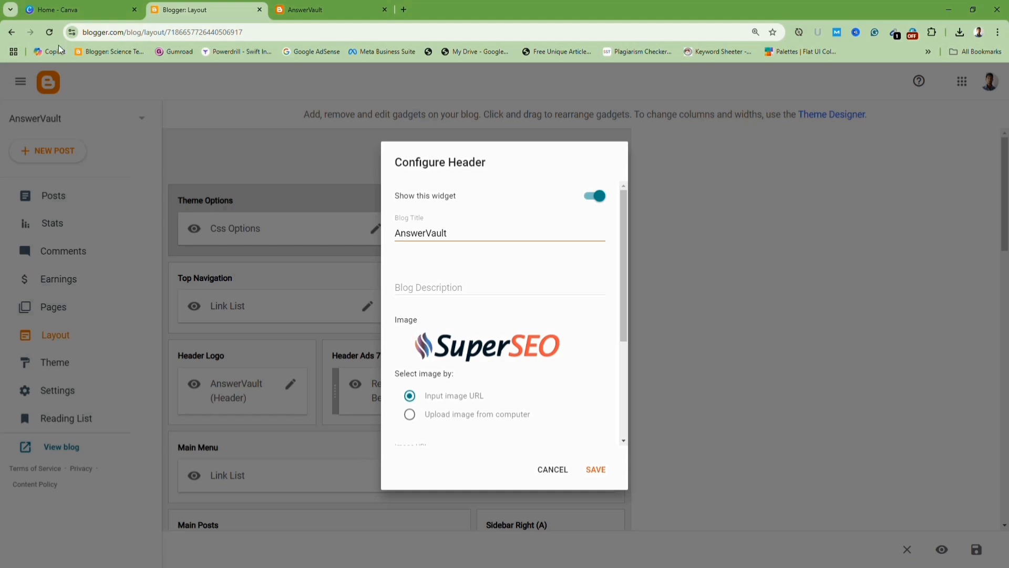
Create a new Canva design with a custom size of 257 × 60 px.
click(54, 10)
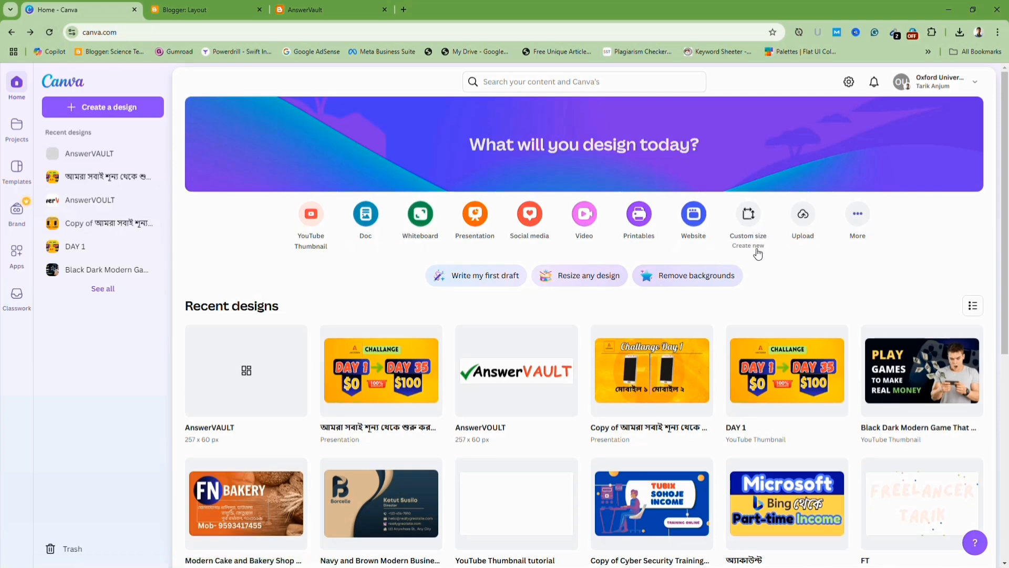
click(747, 216)
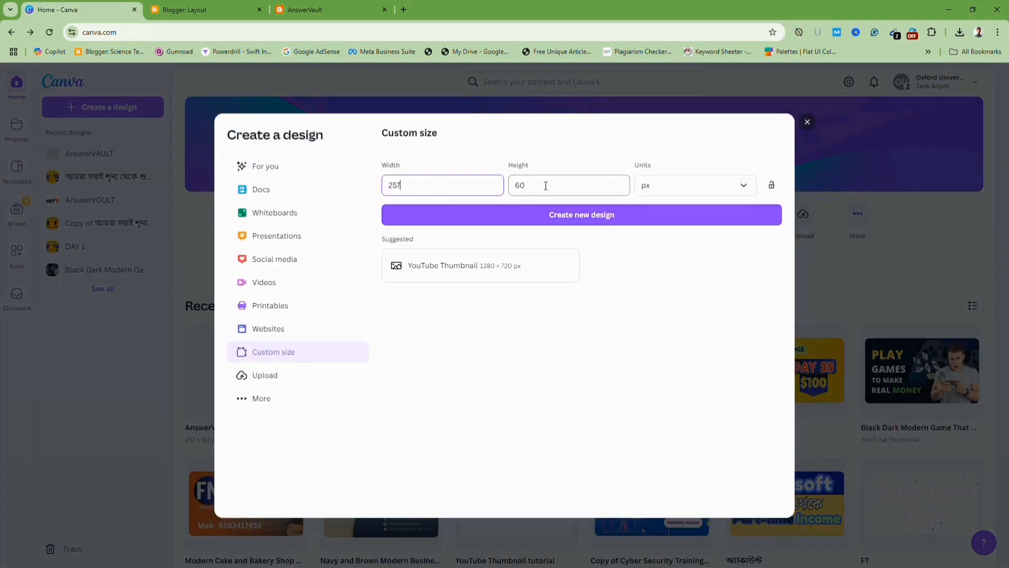
click(569, 189)
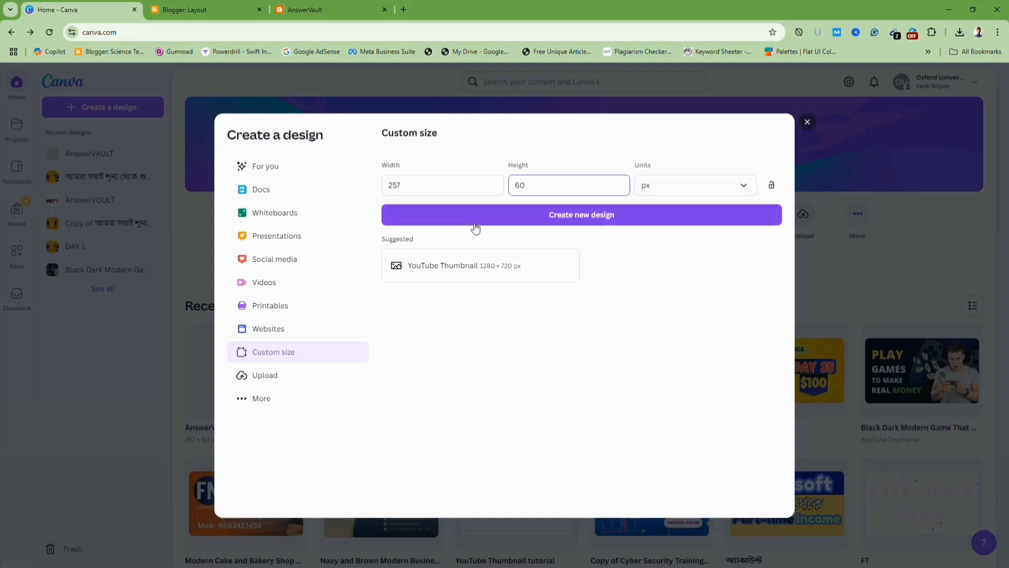
click(577, 221)
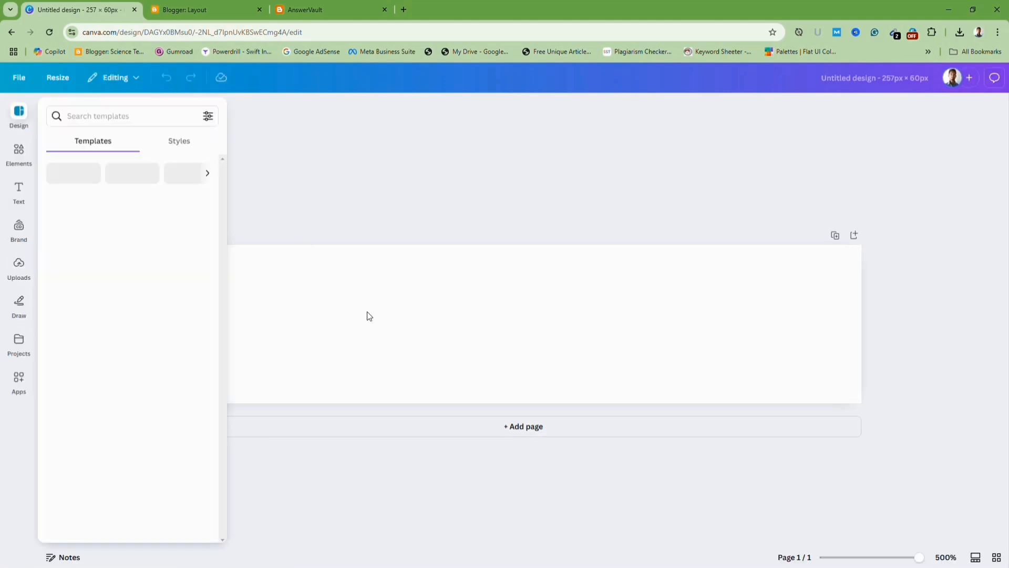
Add a heading text box to the design reading "AnswerVAULT".
click(20, 194)
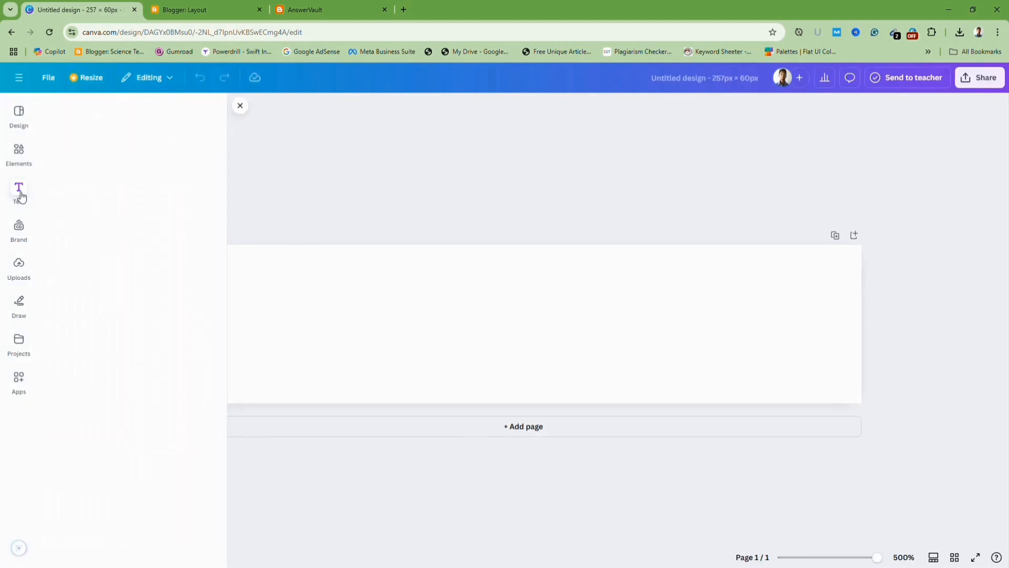
click(104, 234)
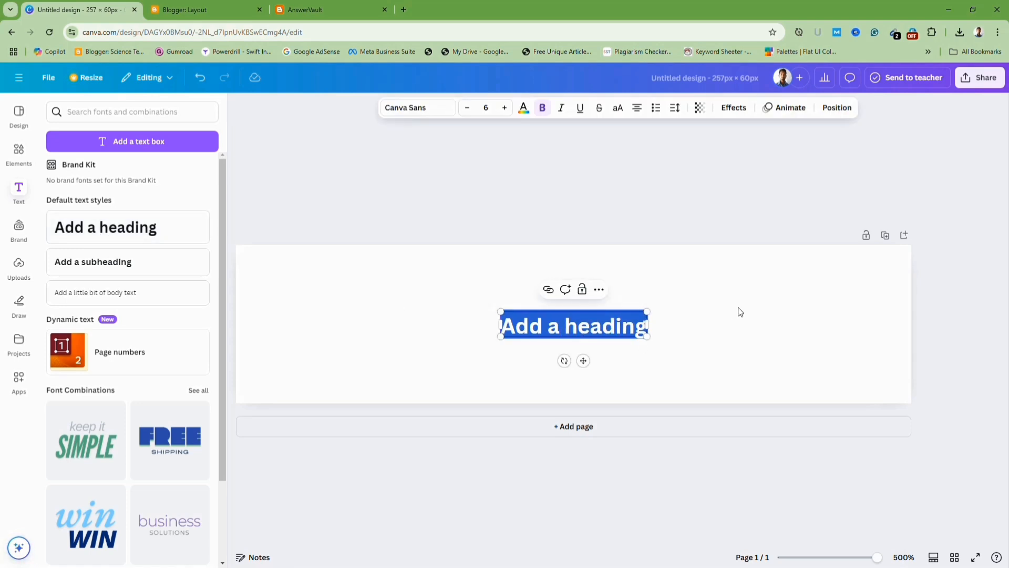
text(Answ)
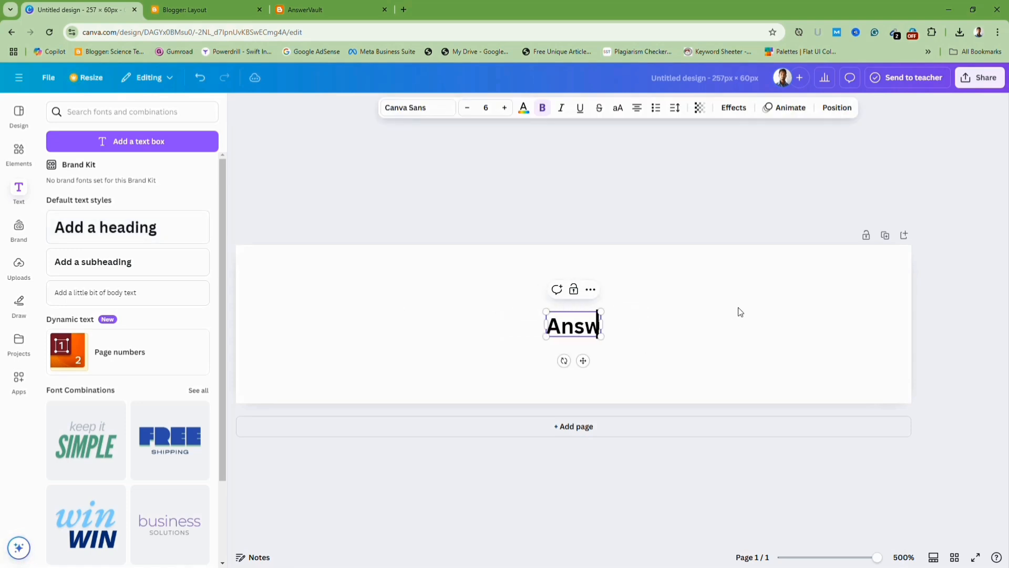
text(er)
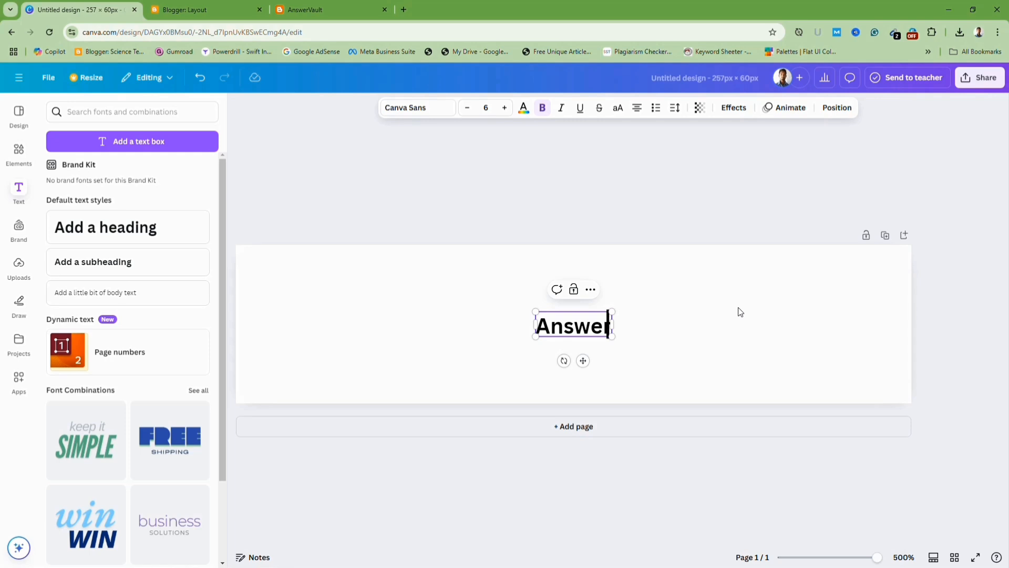
text(VAULT)
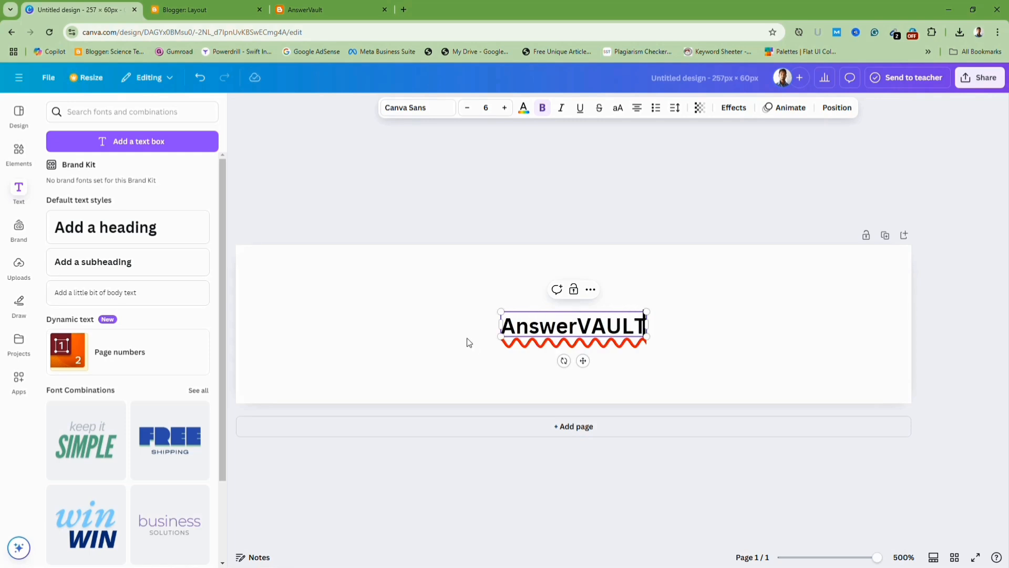
Enlarge the heading to about 23.8 so it fills the banner, and change its font to Comic Sans.
click(648, 356)
drag(610, 328, 871, 499)
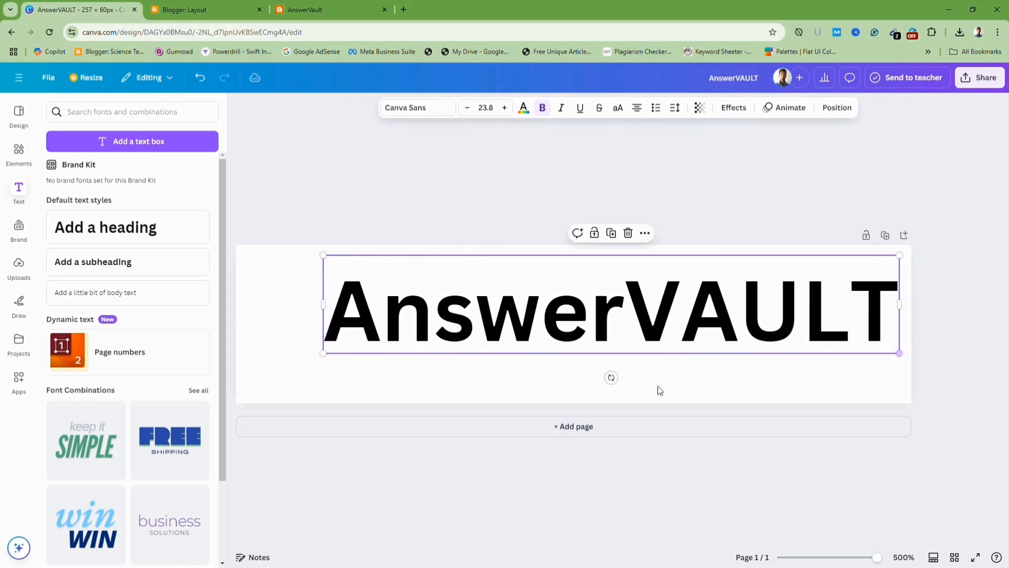
click(646, 316)
click(524, 305)
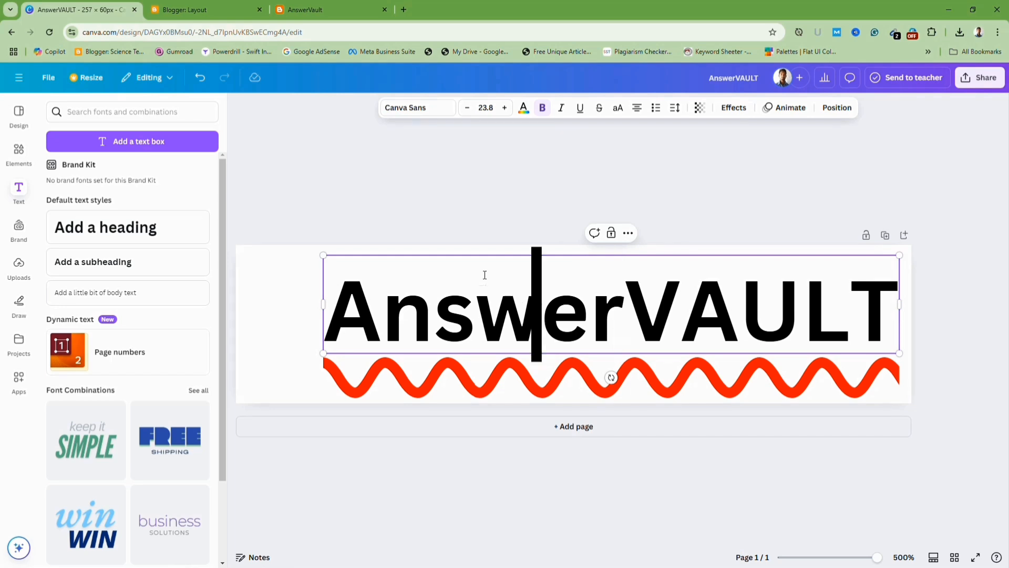
click(248, 278)
drag(481, 307, 481, 313)
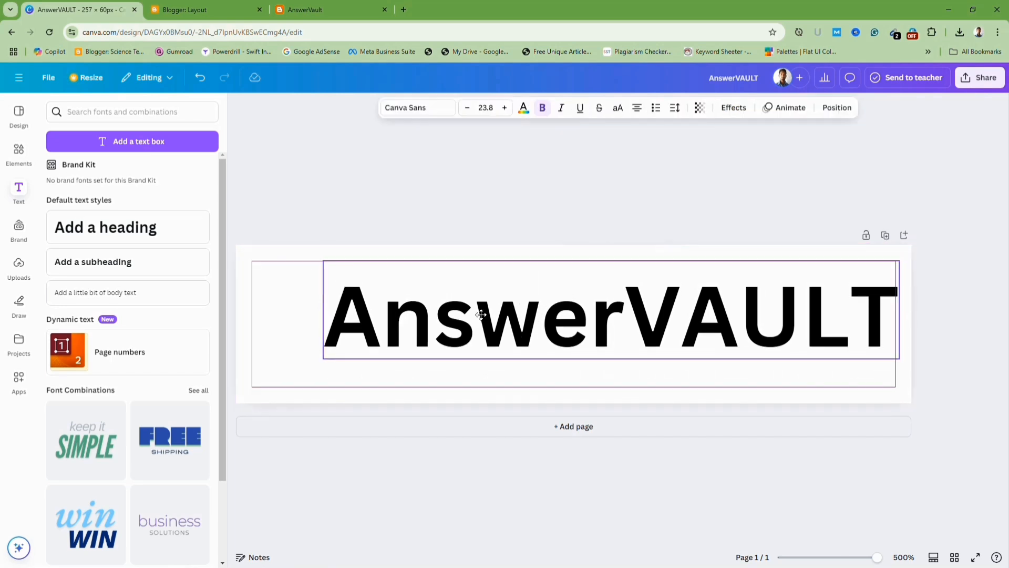
click(481, 314)
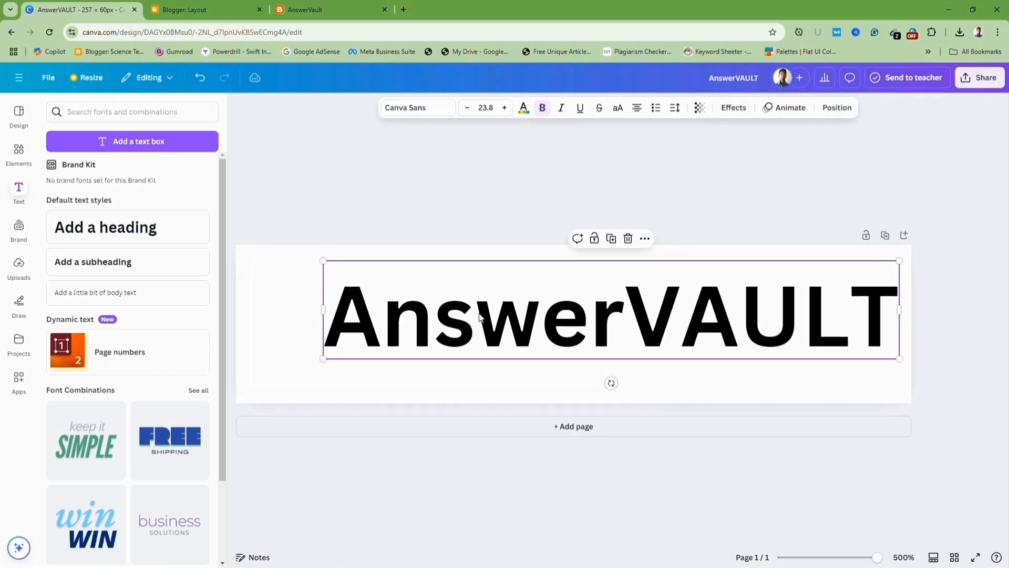
click(412, 110)
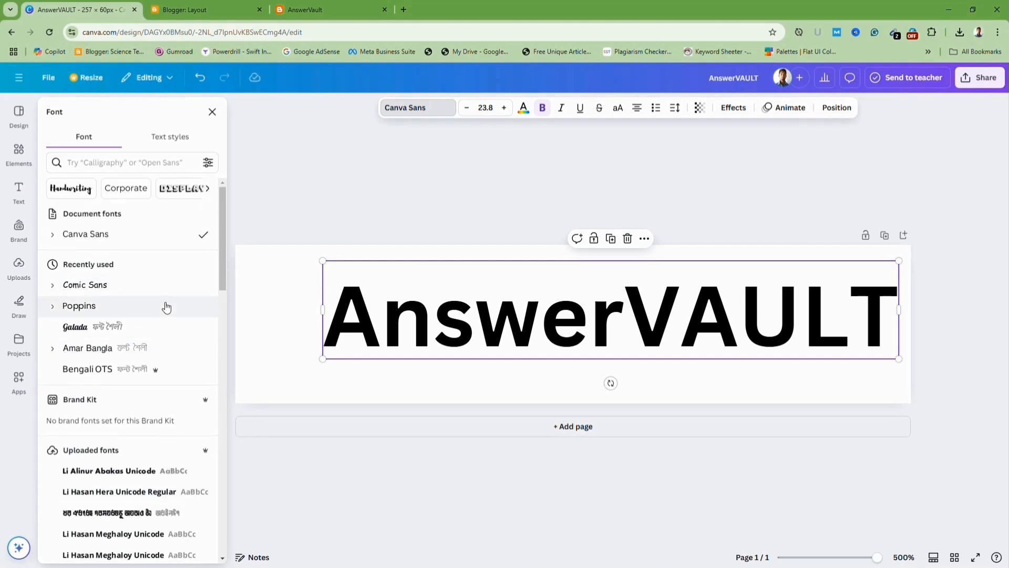
click(91, 288)
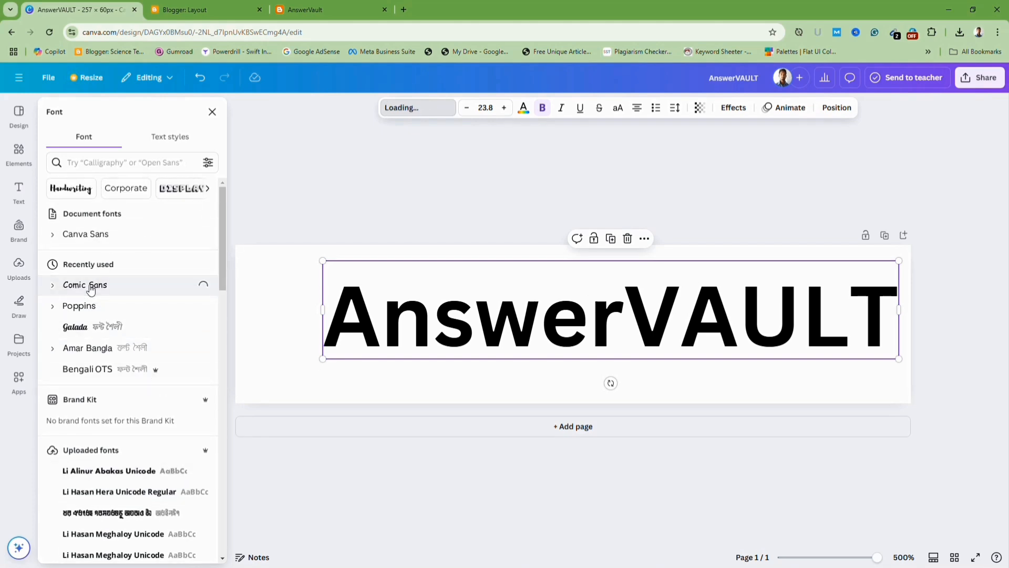
Color the word "VAULT" red-orange, leaving "Answer" black.
click(616, 305)
drag(616, 304, 875, 314)
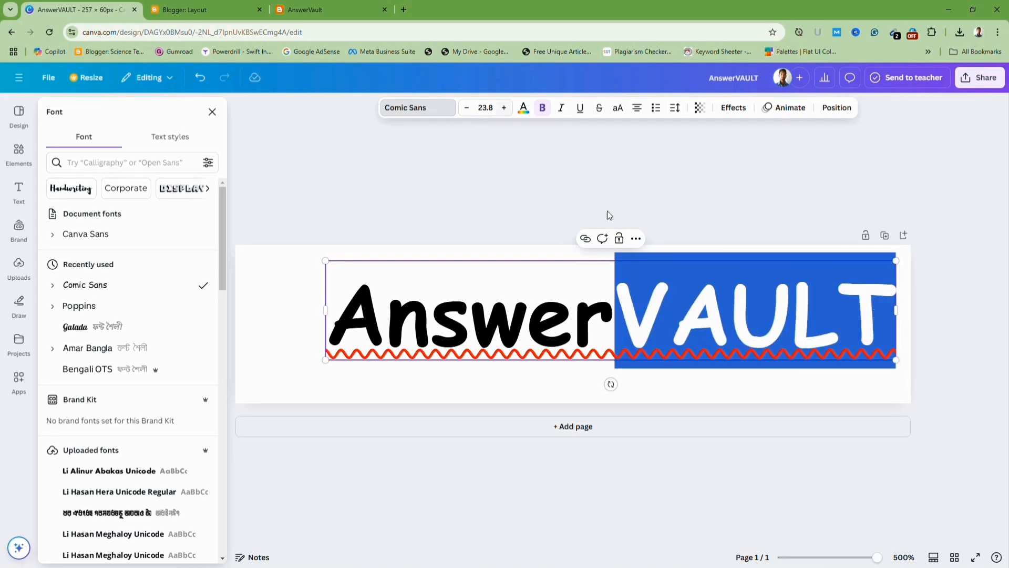
click(524, 107)
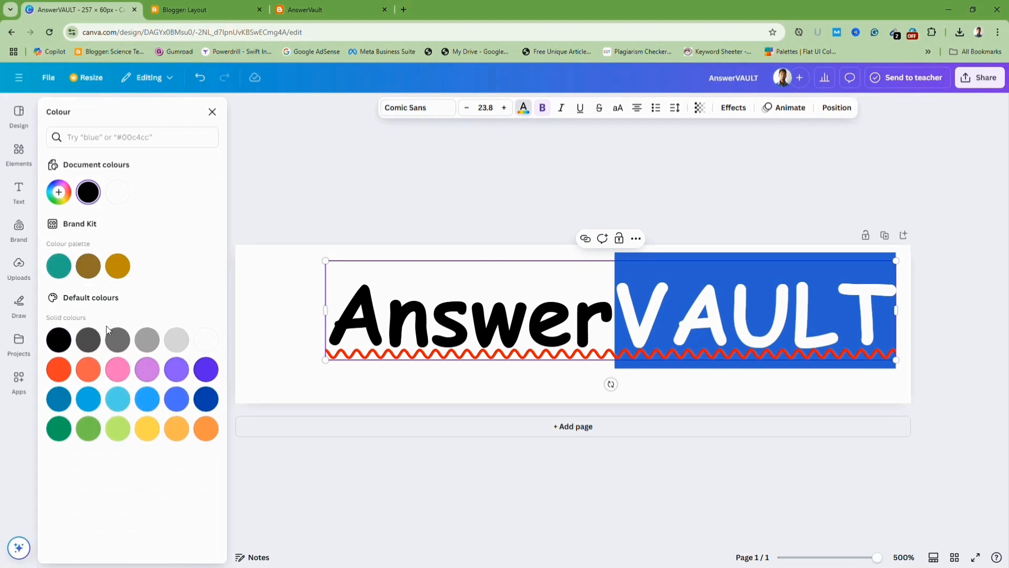
click(64, 373)
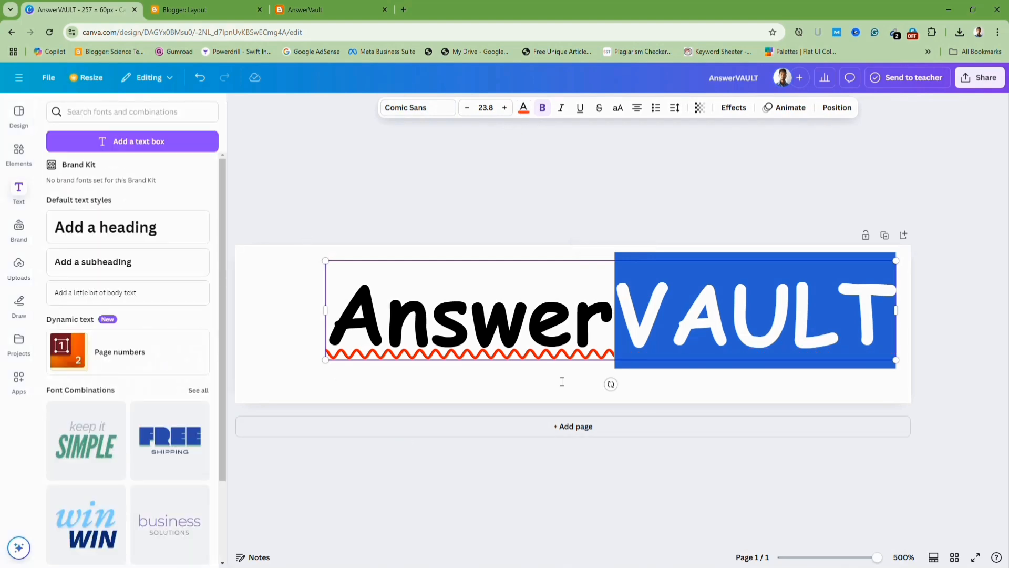
click(310, 292)
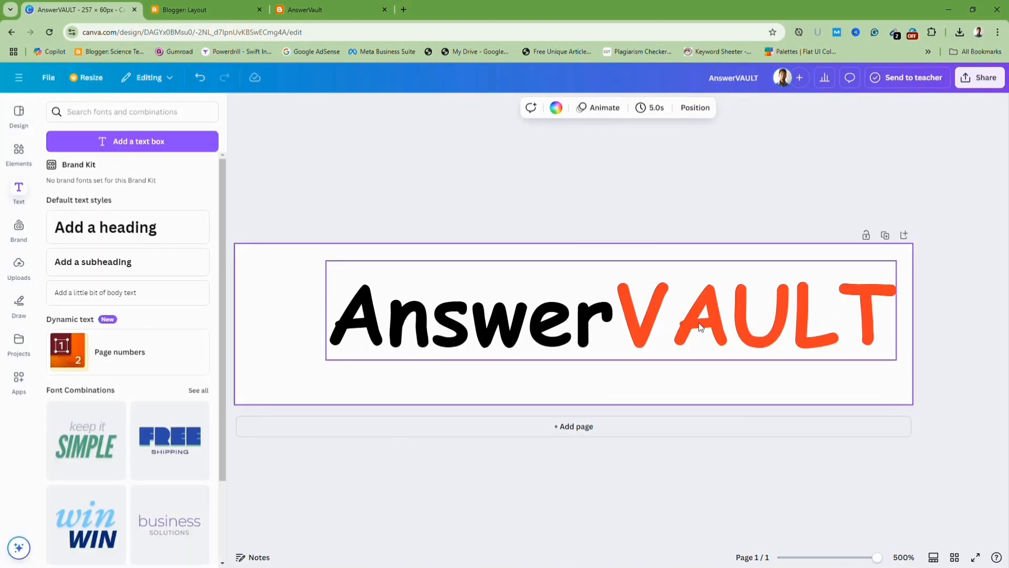
drag(699, 326, 695, 329)
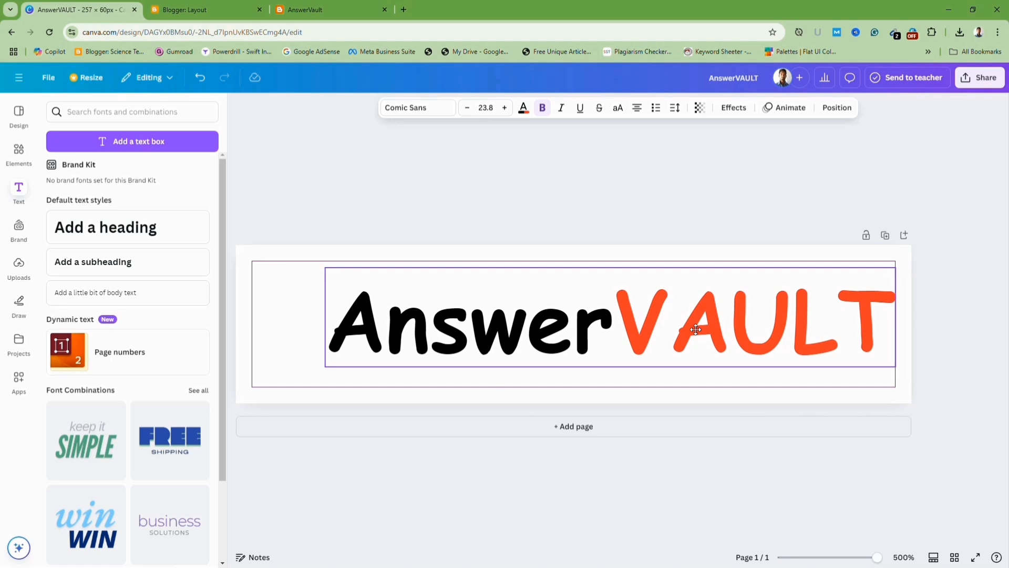
click(302, 282)
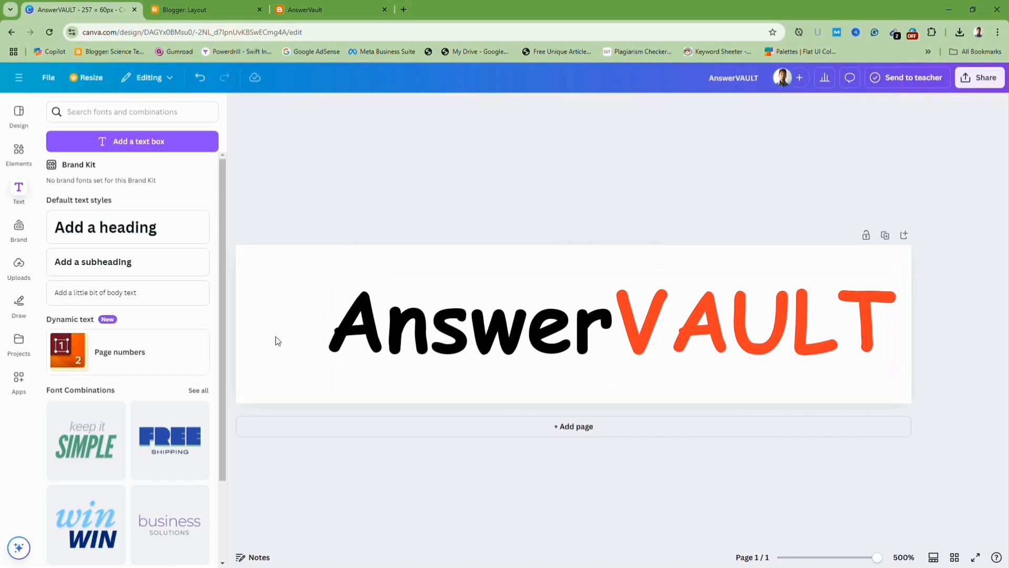
Search elements for "answer", add the green checkmark graphic, and enlarge it to the left of the text.
click(18, 152)
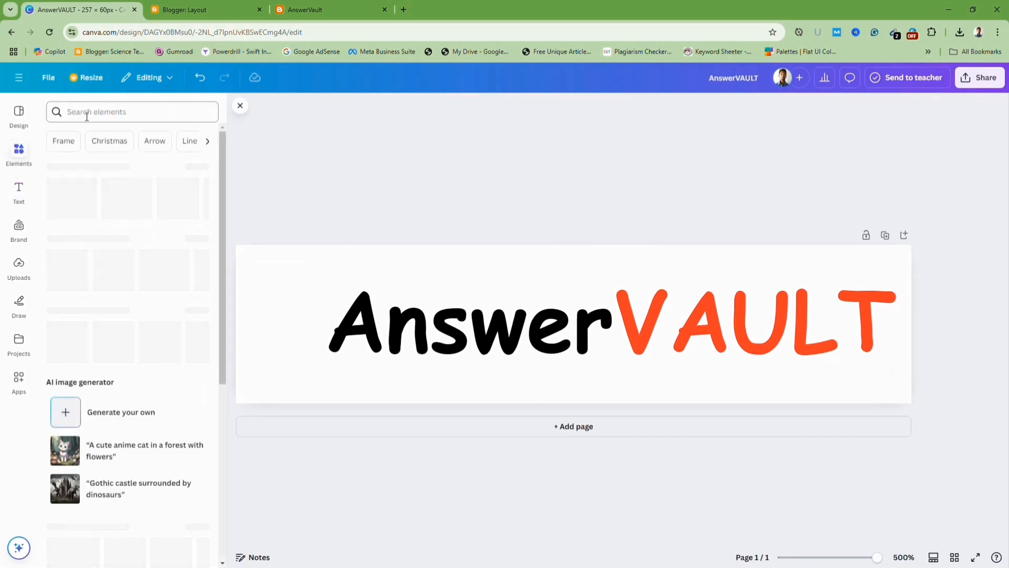
click(74, 158)
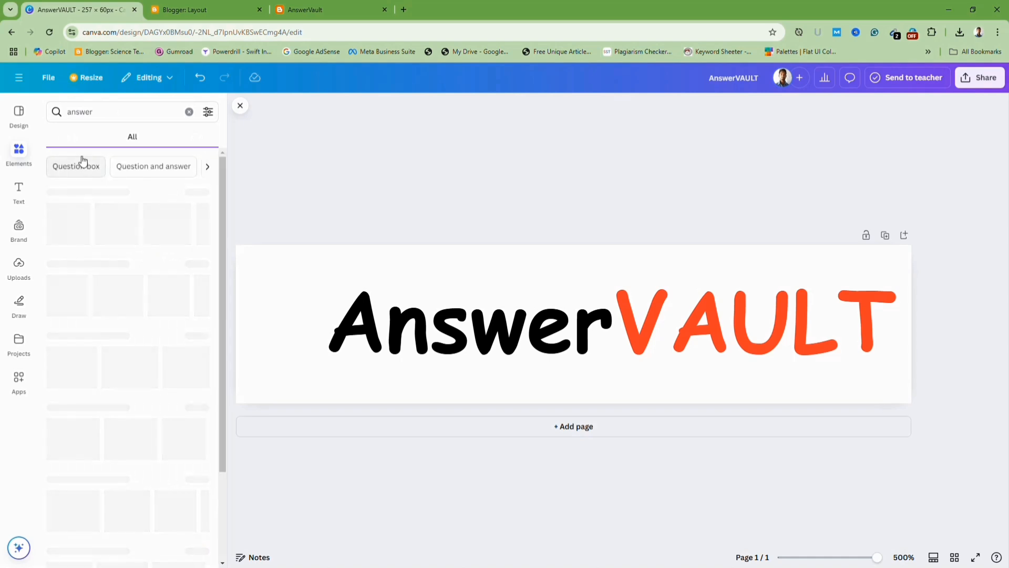
click(151, 232)
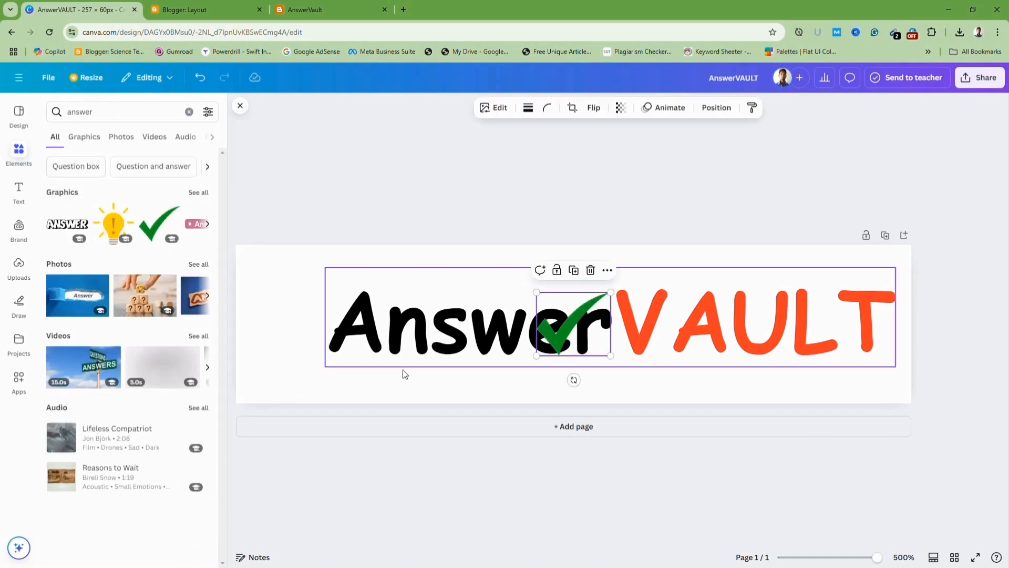
drag(541, 334, 225, 334)
drag(325, 356, 293, 342)
click(614, 256)
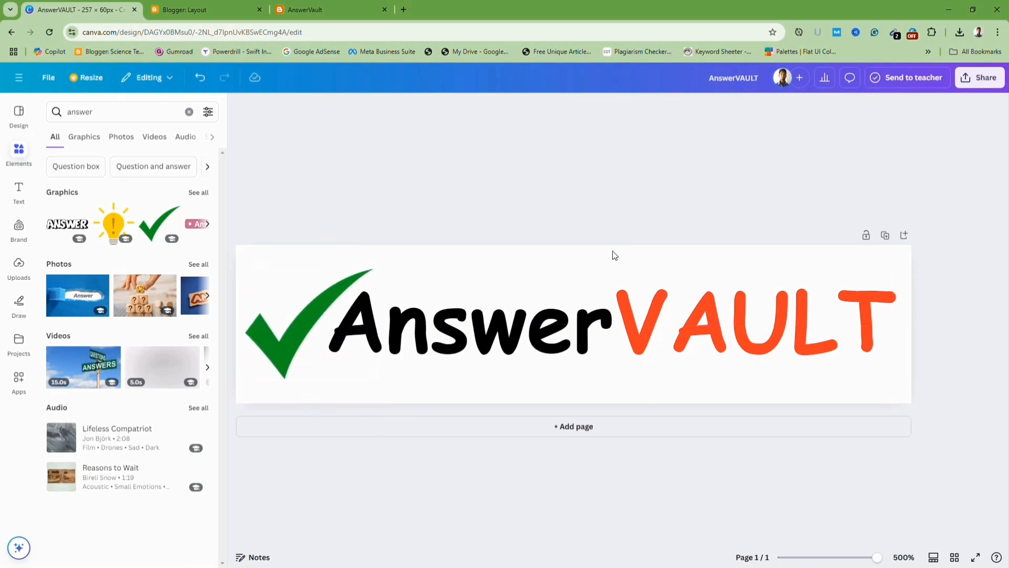
Download the logo design as a PNG file.
click(981, 78)
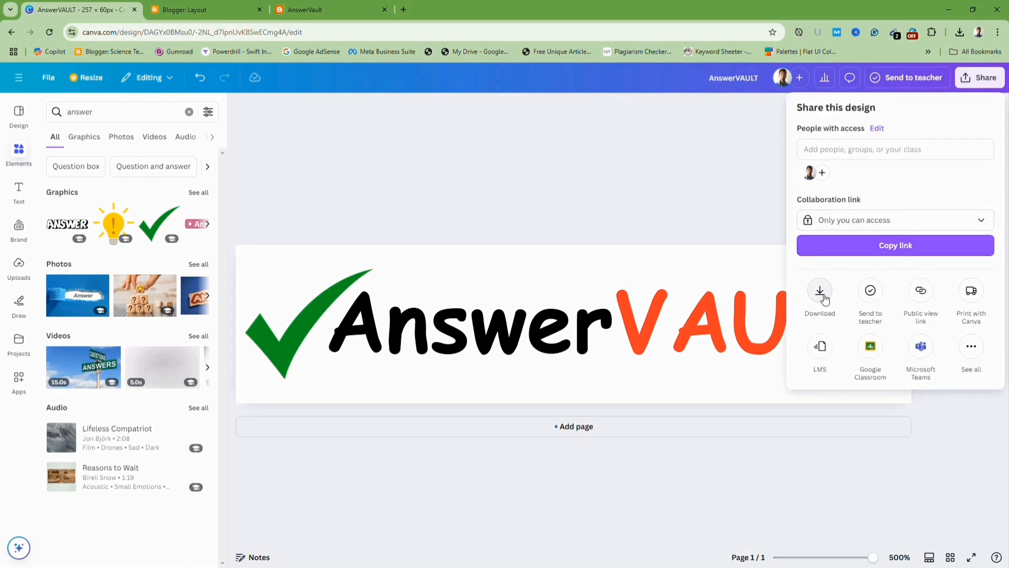
click(820, 294)
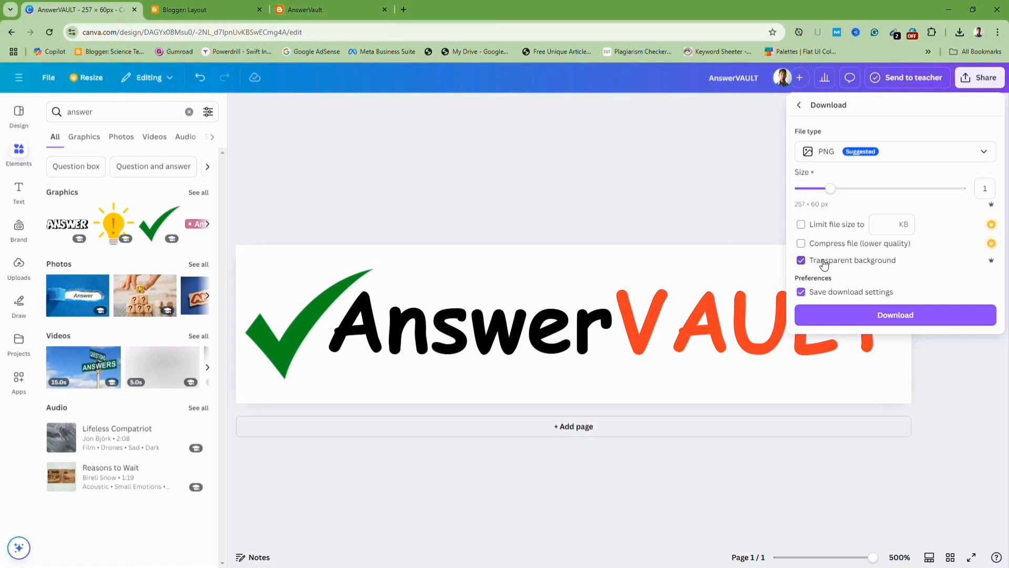
click(895, 318)
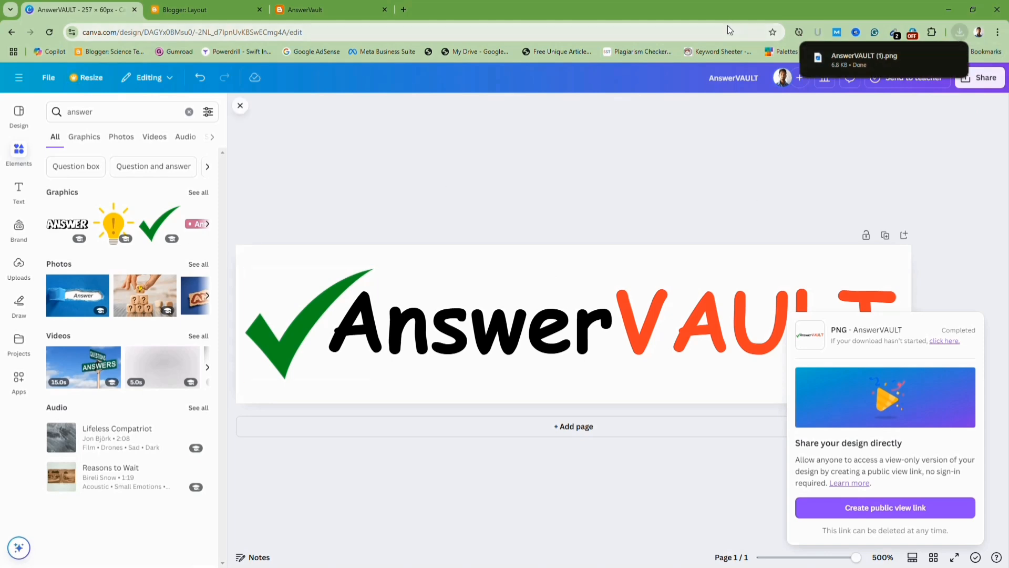
Switch to the Blogger Layout tab and open the Header Logo widget's configuration.
click(198, 12)
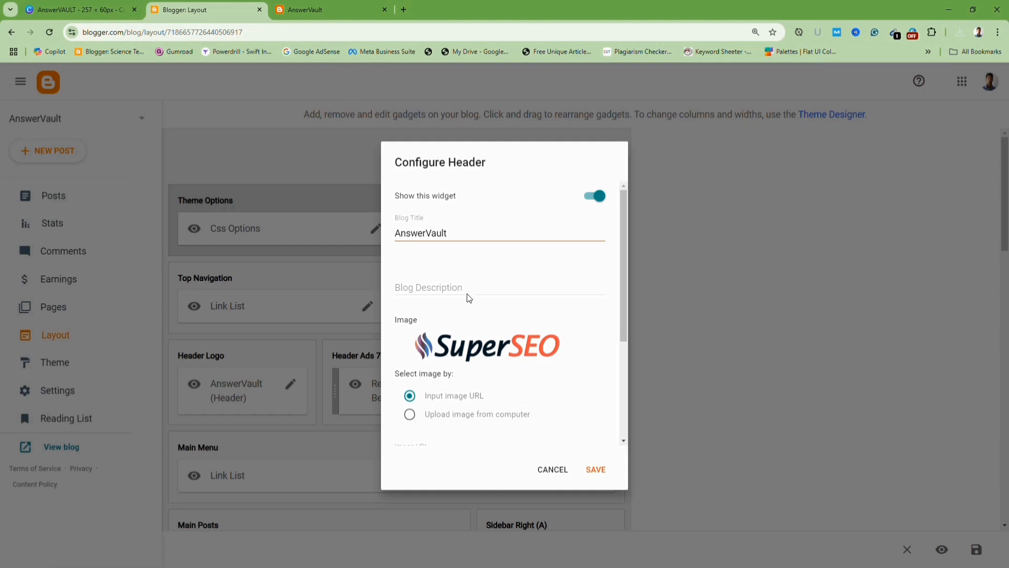
scroll(467, 292, down, 3)
click(565, 477)
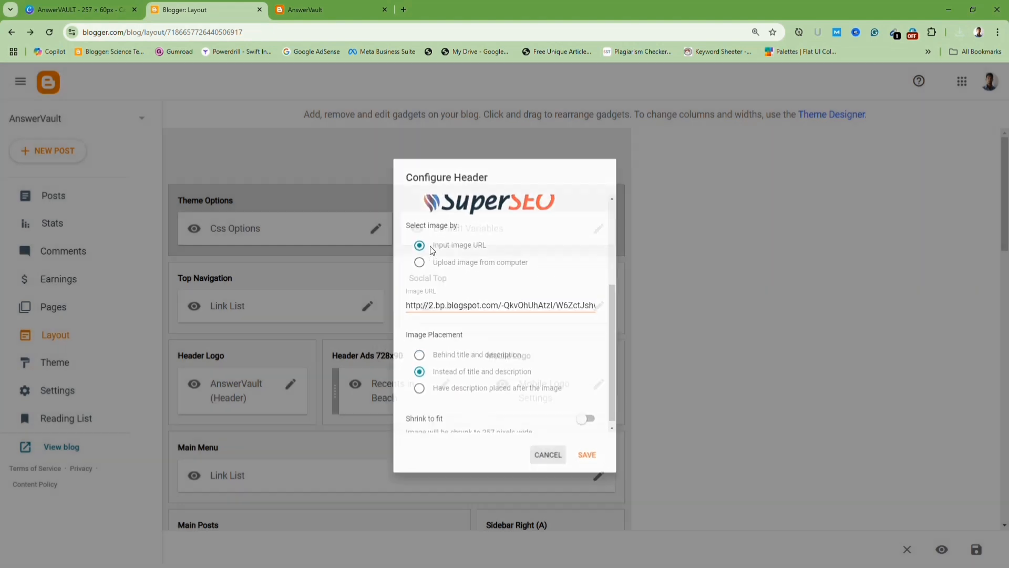
scroll(223, 294, down, 2)
scroll(189, 301, up, 1)
scroll(190, 301, up, 1)
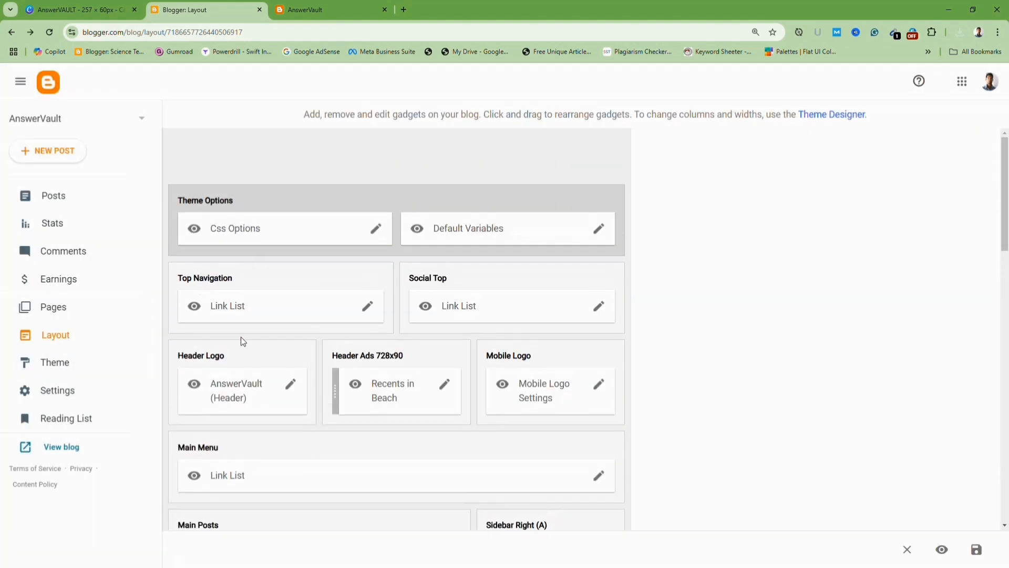
scroll(245, 333, down, 2)
click(291, 283)
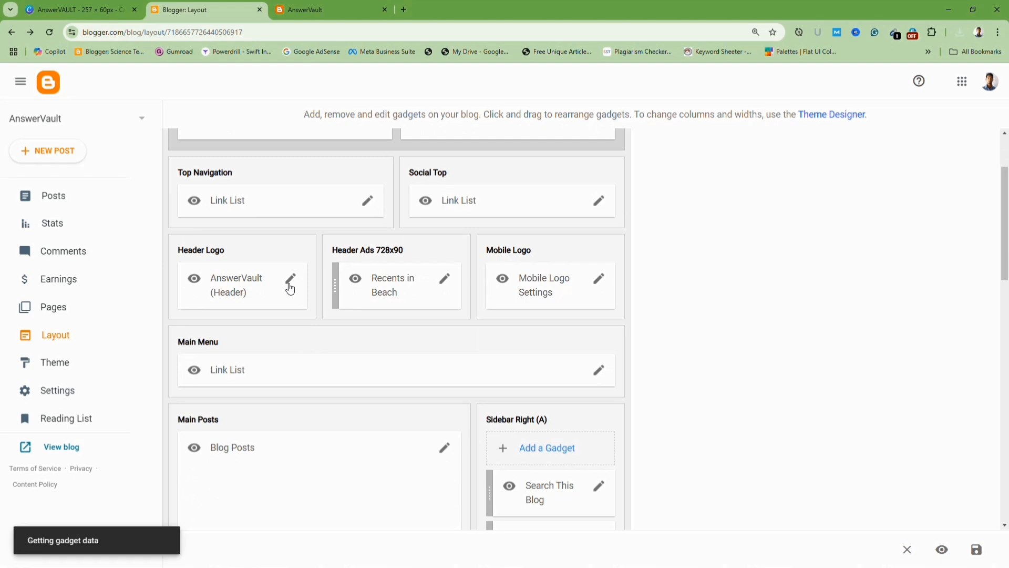
scroll(439, 302, down, 3)
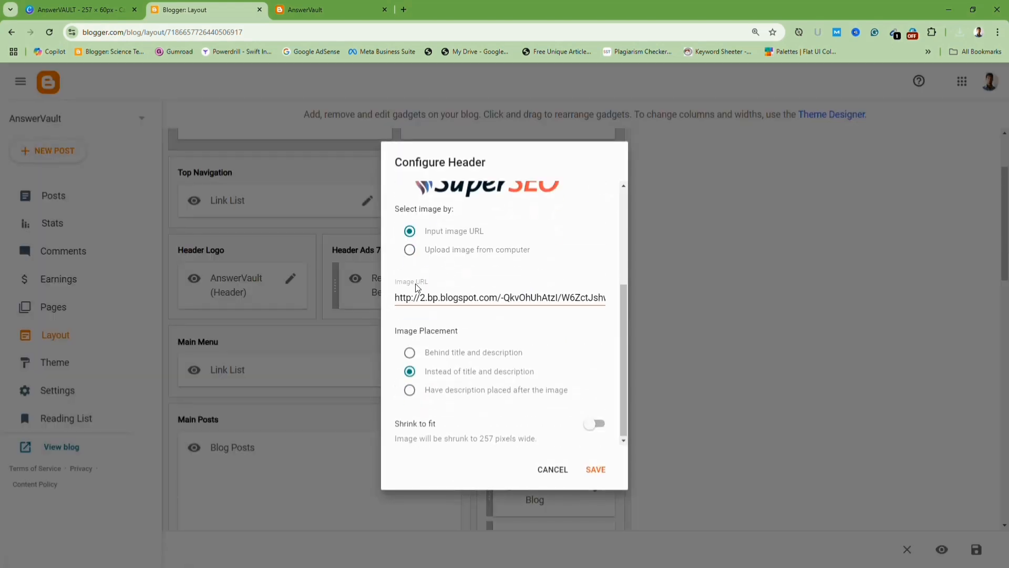
Set the header image to upload from computer and choose AnswerVAULT (1).png from the Downloads folder.
click(409, 252)
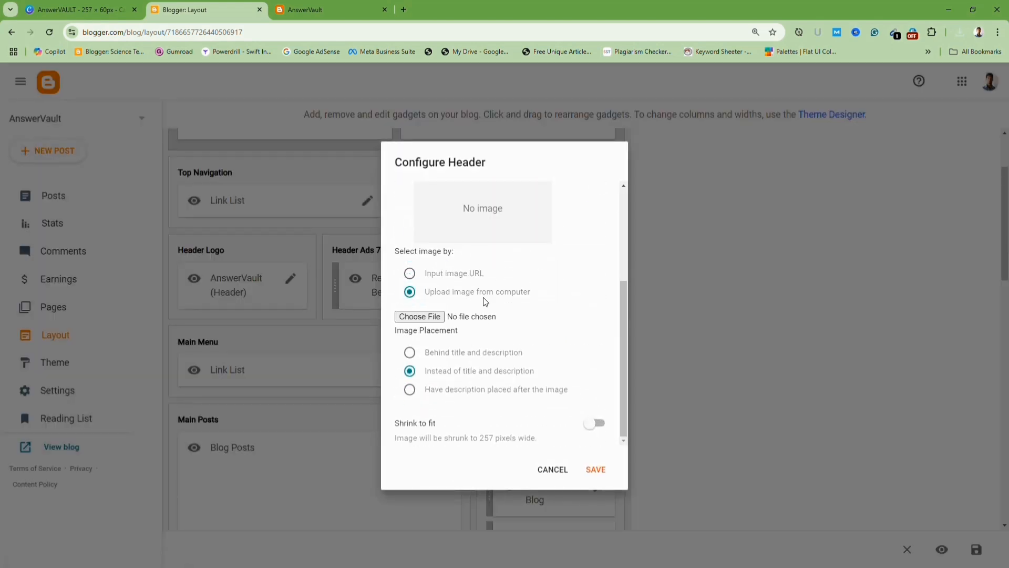
click(415, 317)
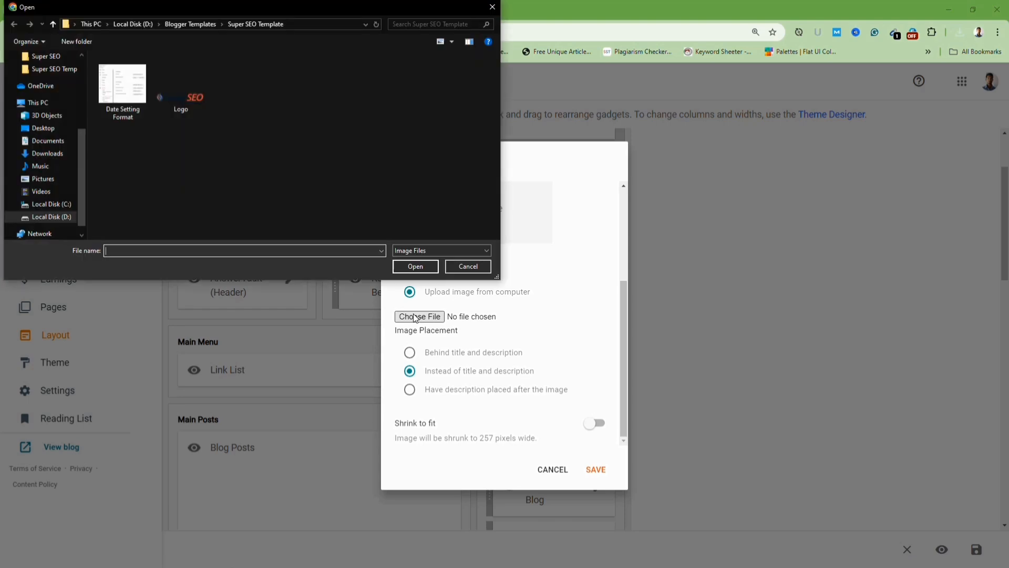
click(68, 217)
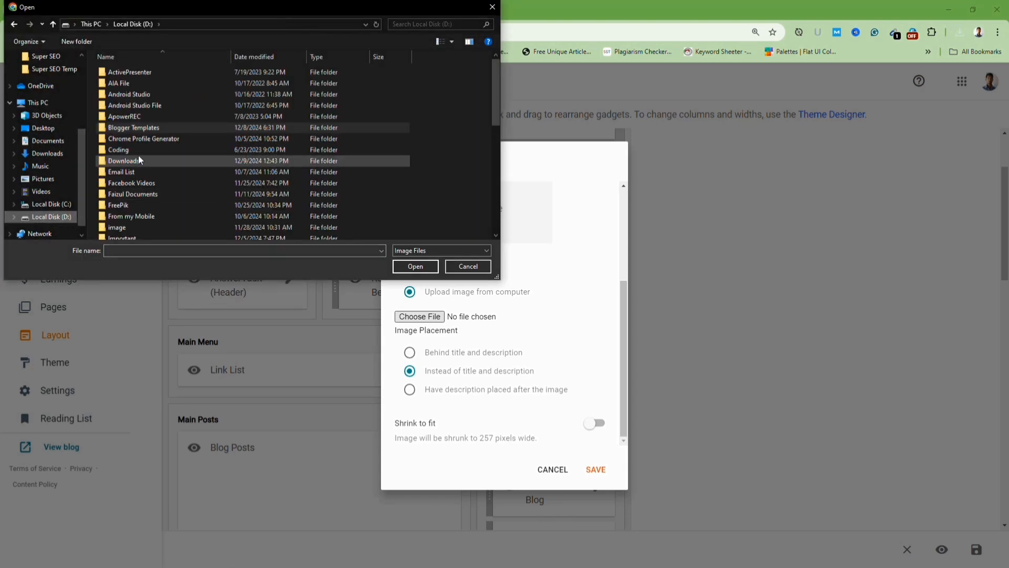
double_click(139, 160)
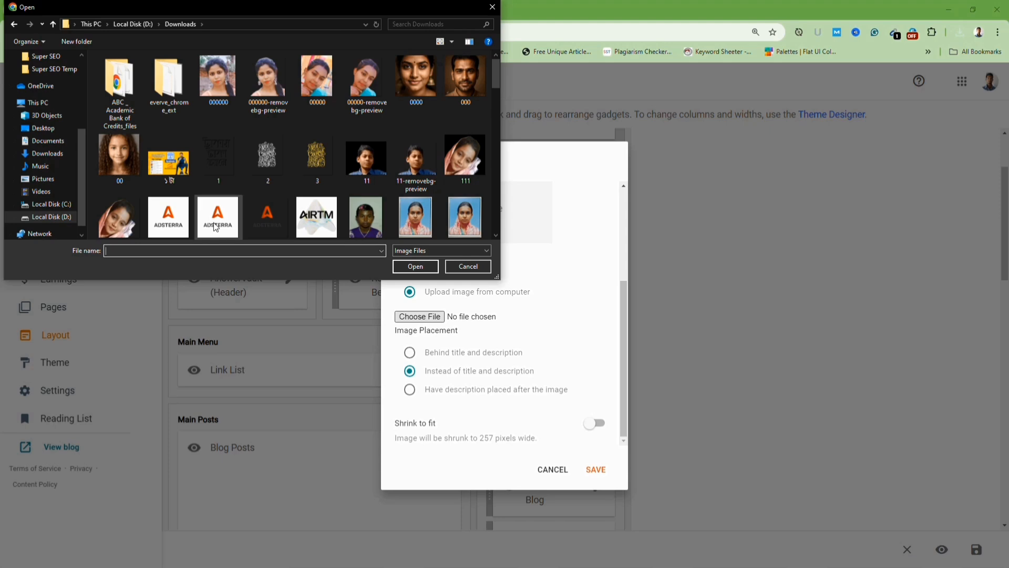
text(ans)
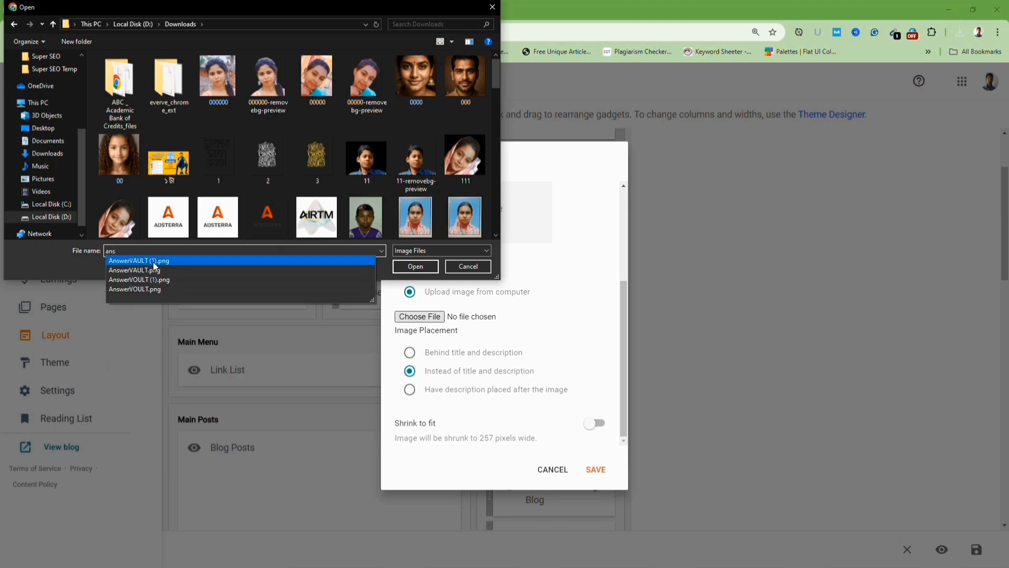
click(260, 260)
click(415, 266)
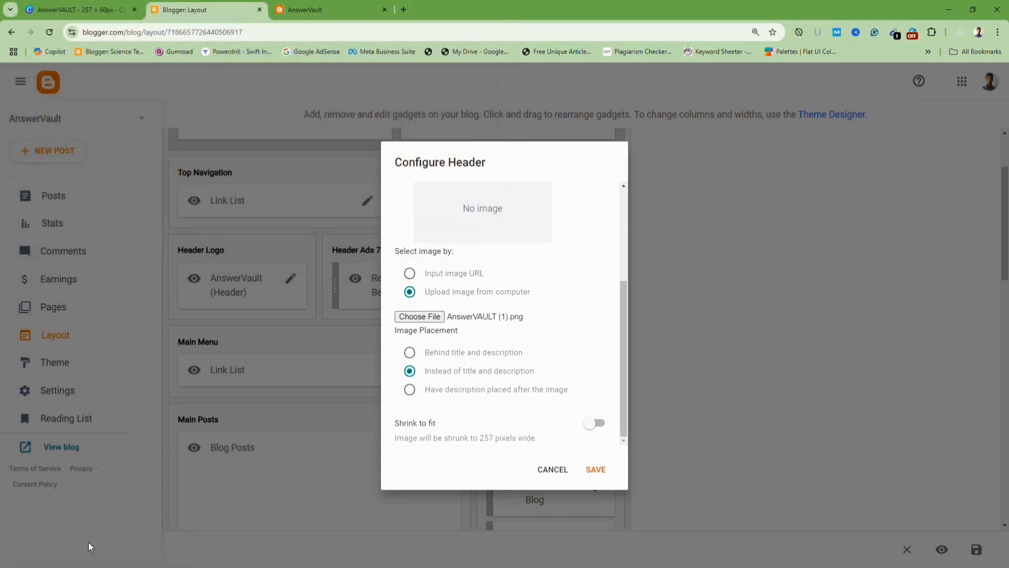
Save the header configuration with the uploaded AnswerVAULT logo image.
scroll(490, 375, up, 3)
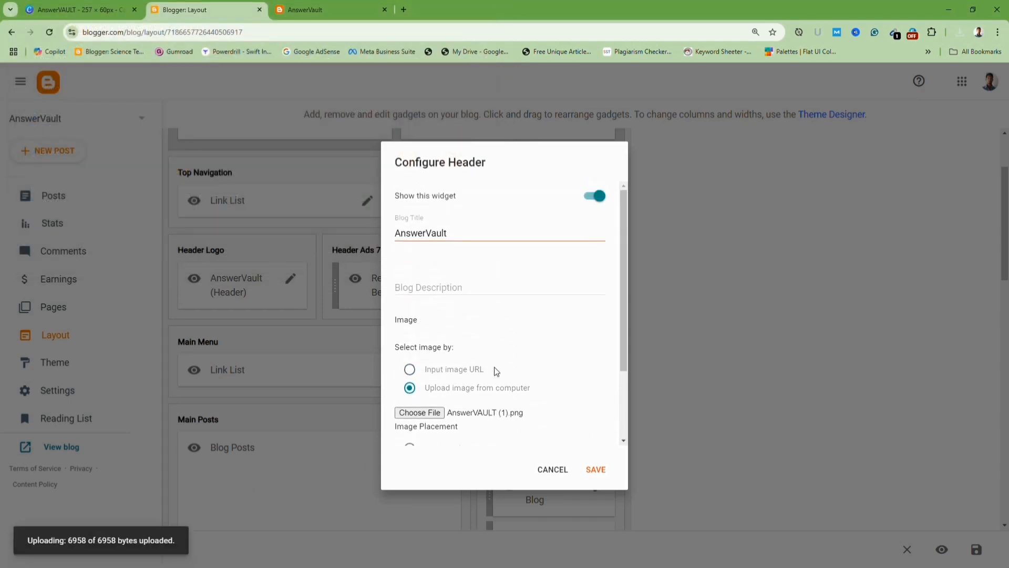
scroll(494, 365, down, 3)
scroll(495, 366, up, 3)
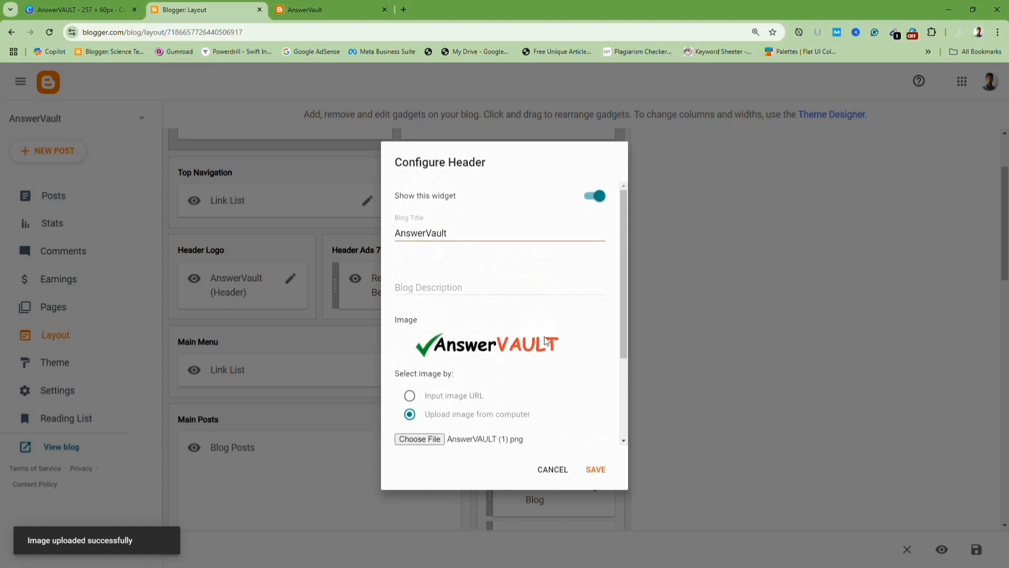
scroll(552, 399, down, 3)
click(598, 471)
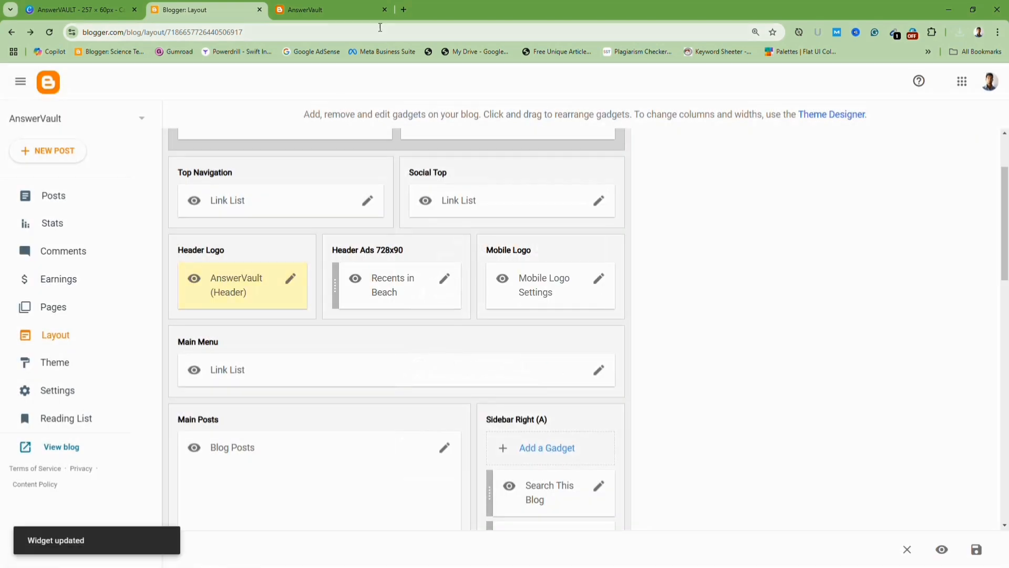
Reload the blog in its own tab and examine the new header logo.
click(348, 17)
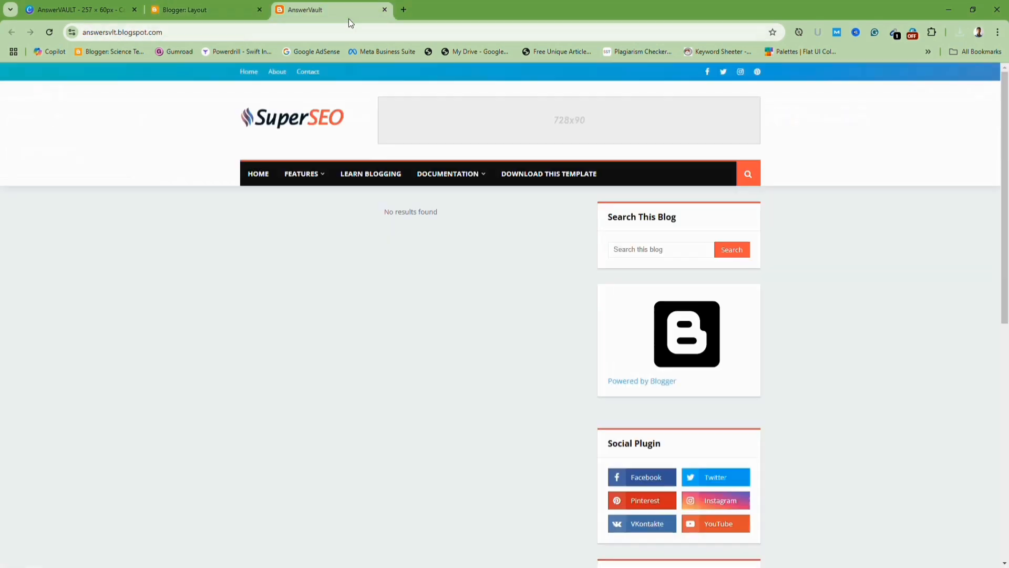
click(50, 34)
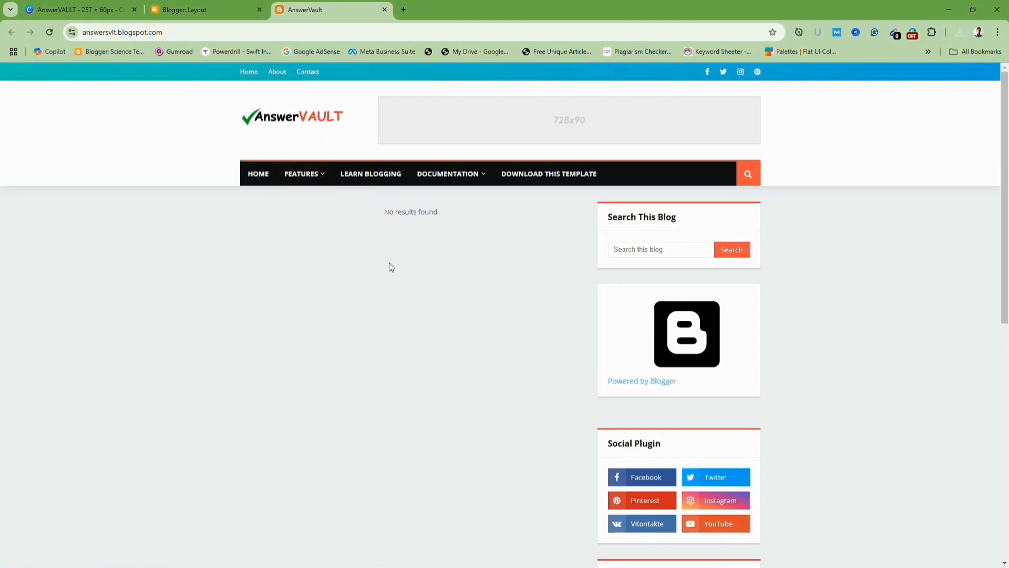
scroll(409, 314, down, 1)
scroll(409, 314, up, 1)
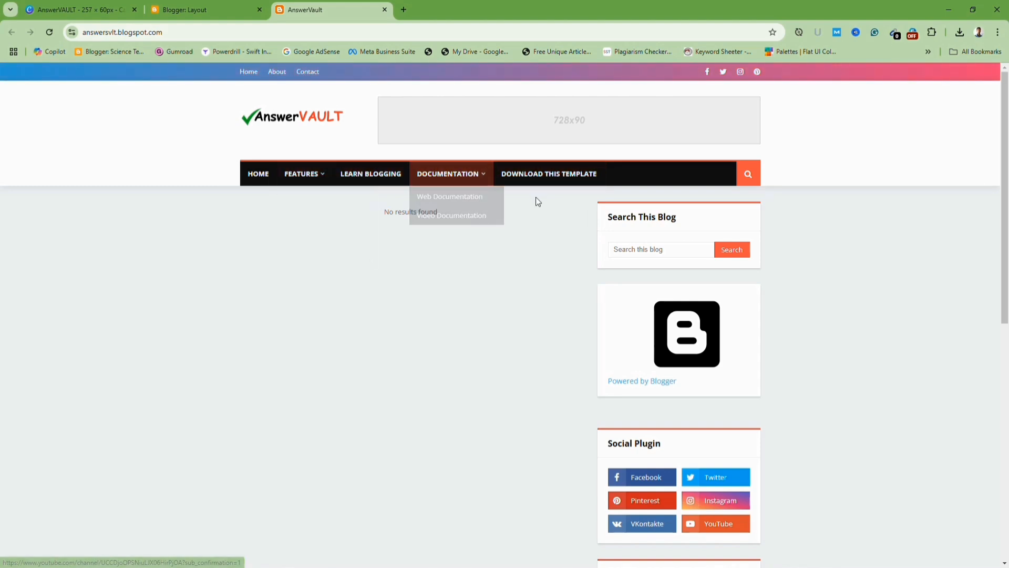
scroll(539, 205, down, 3)
scroll(552, 224, up, 6)
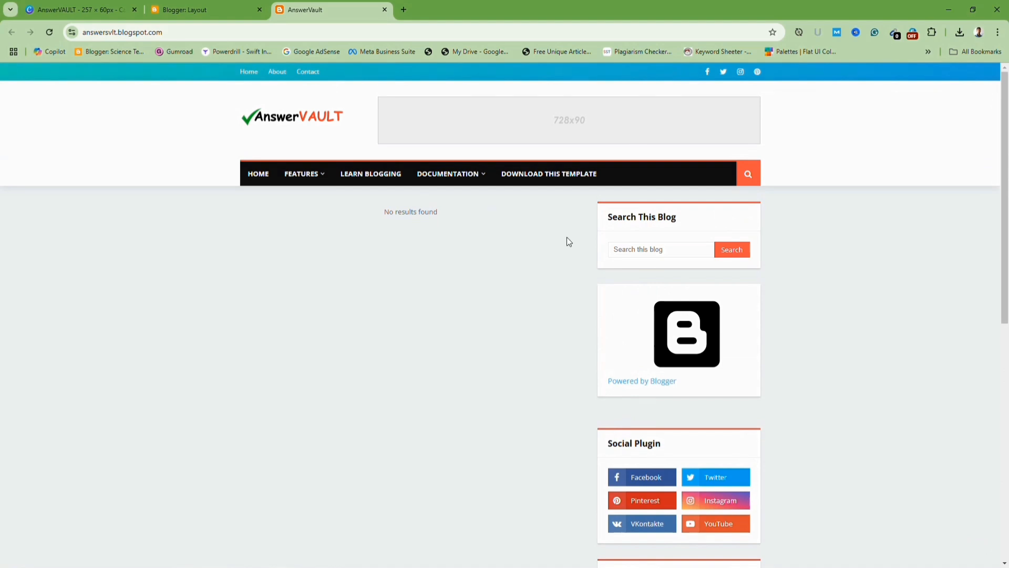
scroll(632, 239, down, 4)
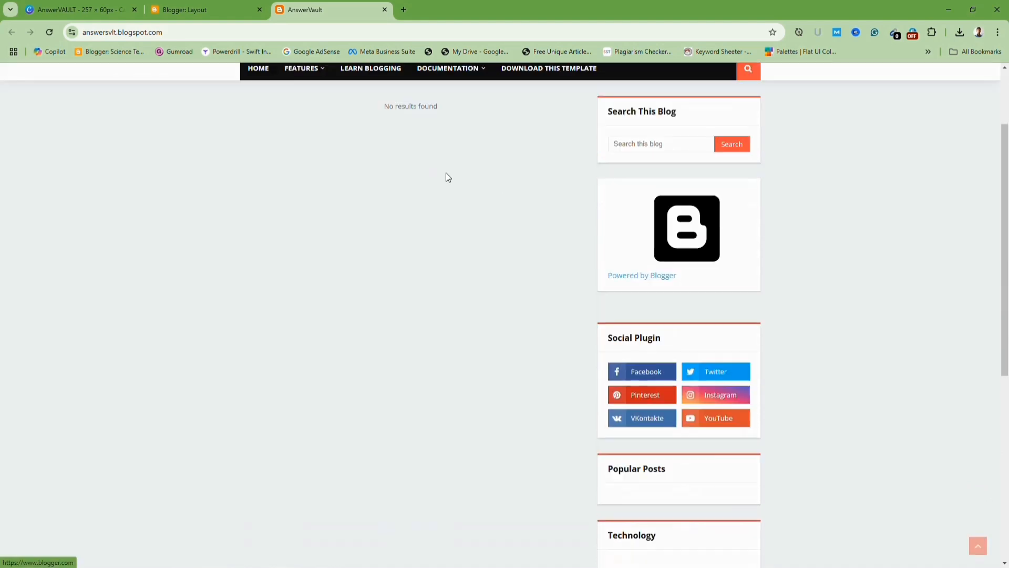
scroll(654, 267, up, 4)
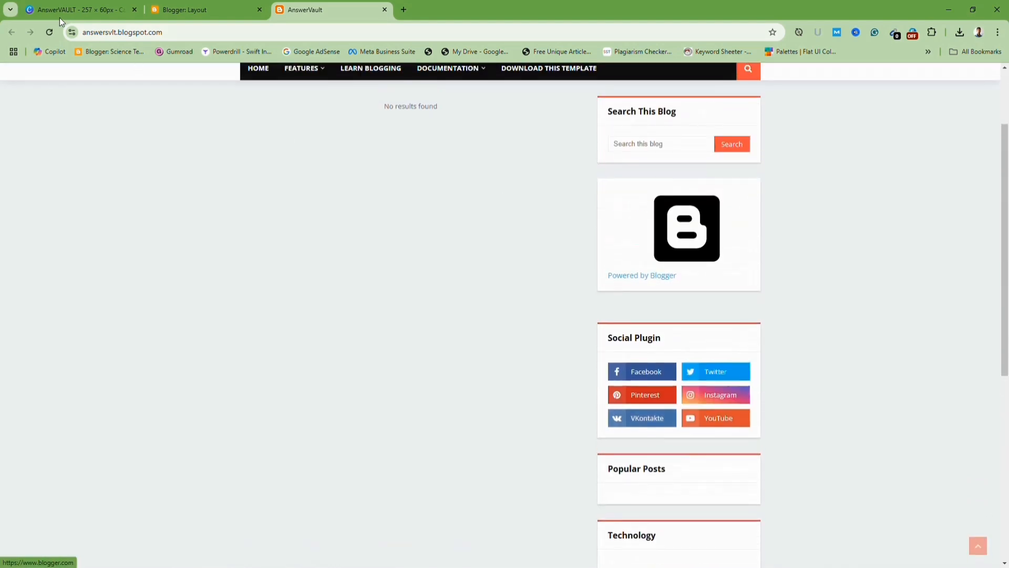
Delete every link from the Social Top link list and save the widget.
click(173, 10)
scroll(254, 299, down, 1)
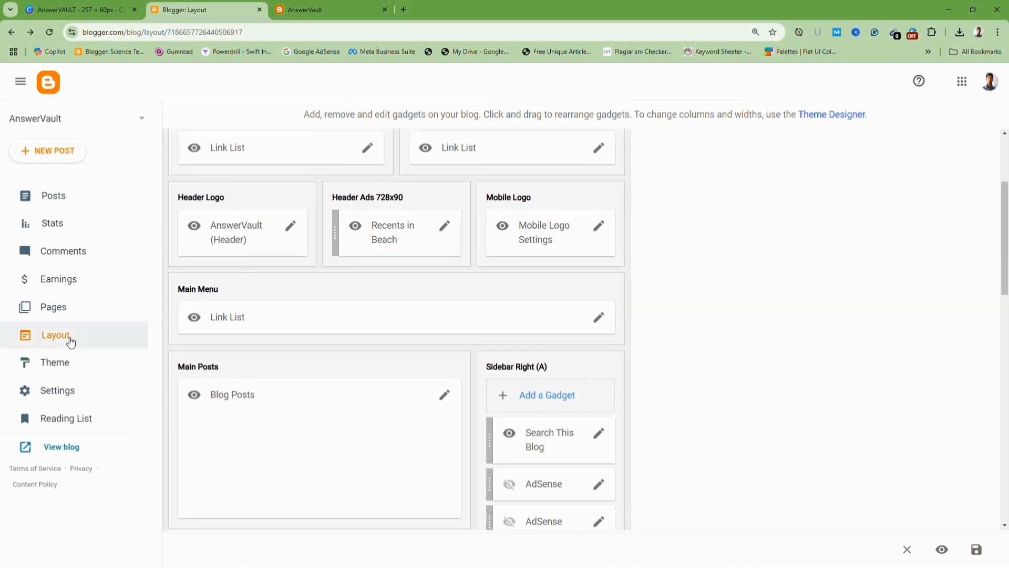
scroll(307, 311, up, 2)
scroll(346, 267, down, 2)
scroll(345, 267, up, 3)
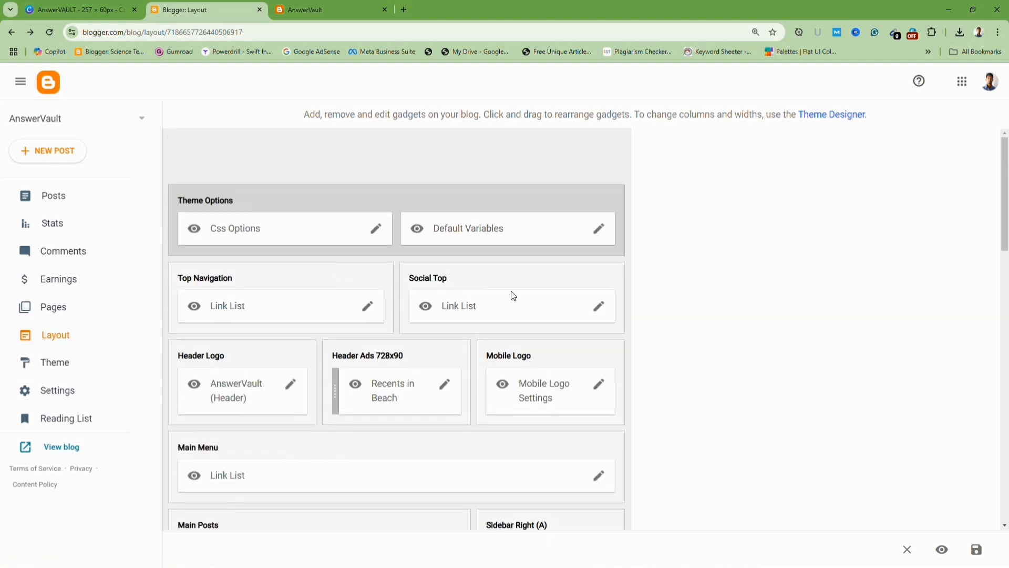
click(597, 316)
click(334, 10)
scroll(583, 156, up, 2)
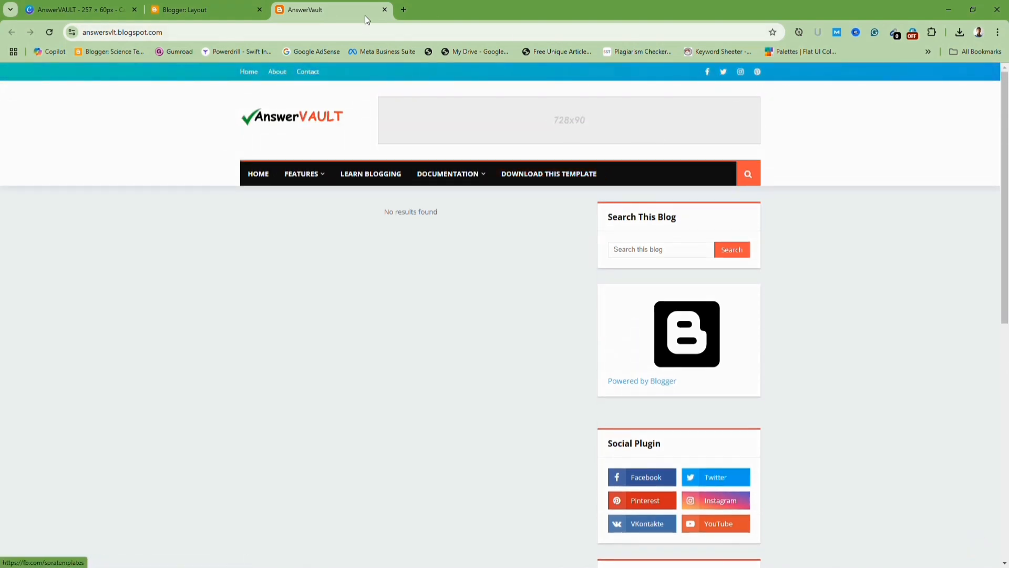
click(209, 8)
scroll(520, 380, down, 3)
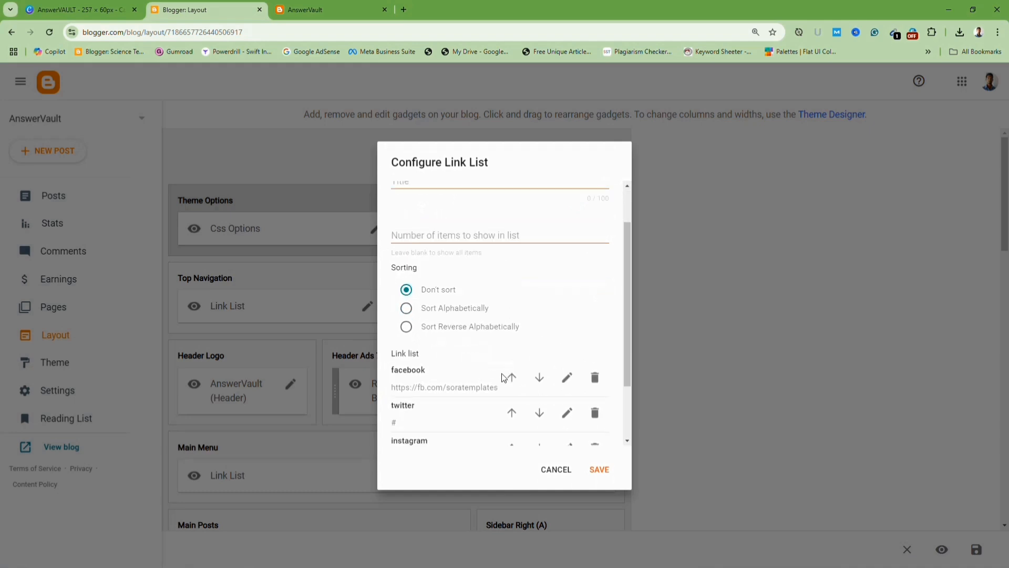
click(595, 403)
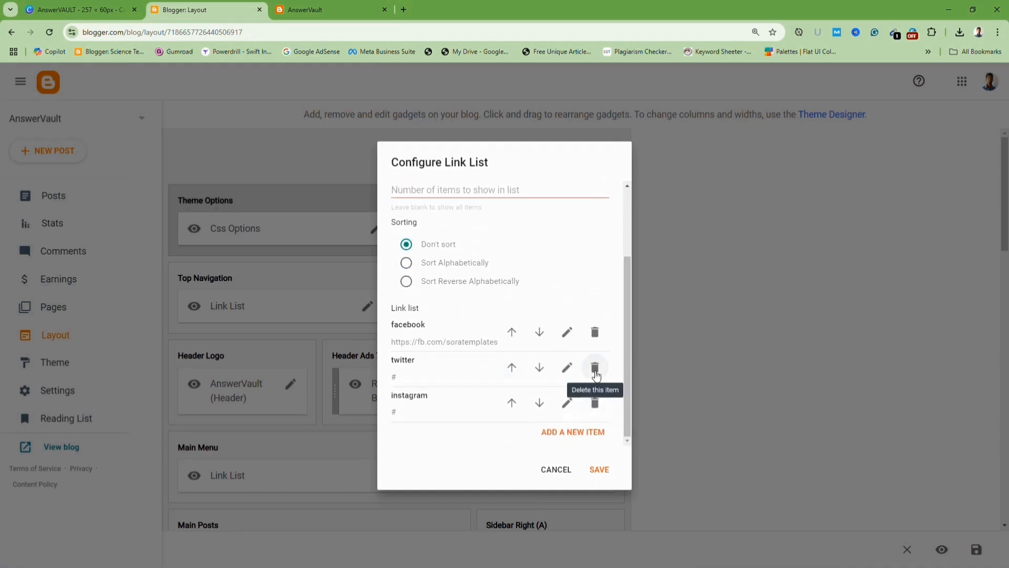
click(594, 403)
click(595, 368)
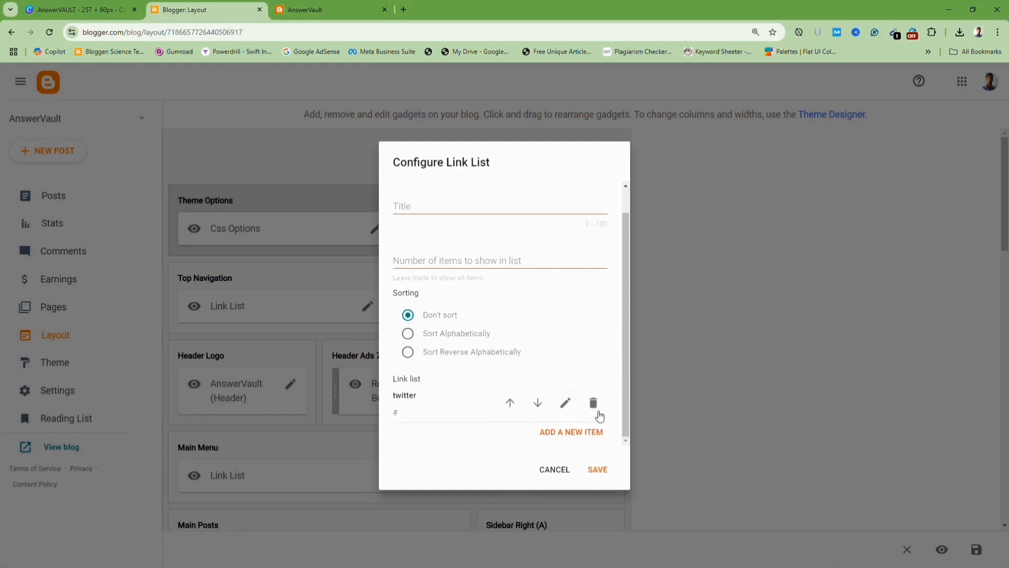
click(595, 402)
click(602, 464)
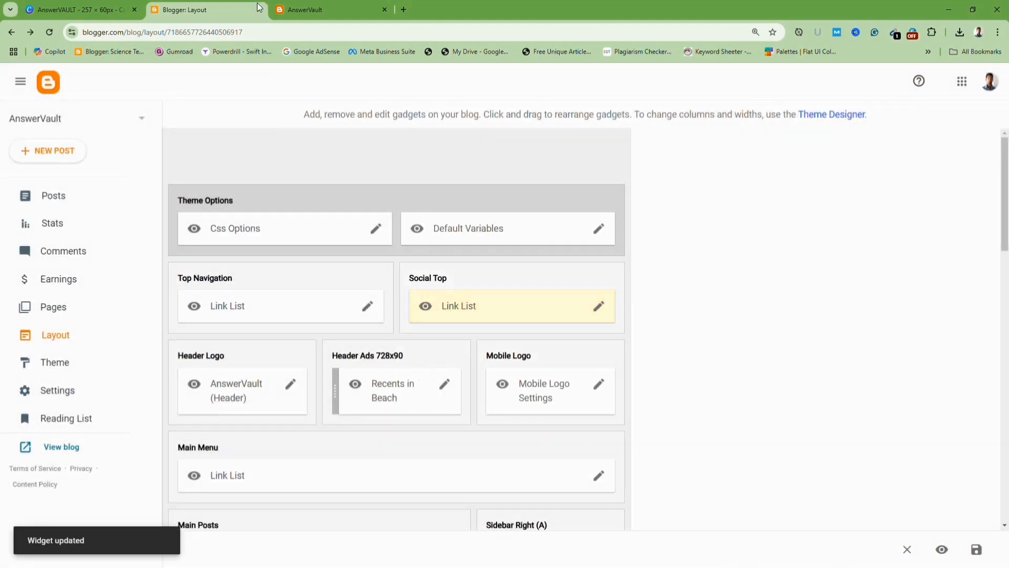
Reload the blog to check the top bar.
click(108, 10)
click(315, 9)
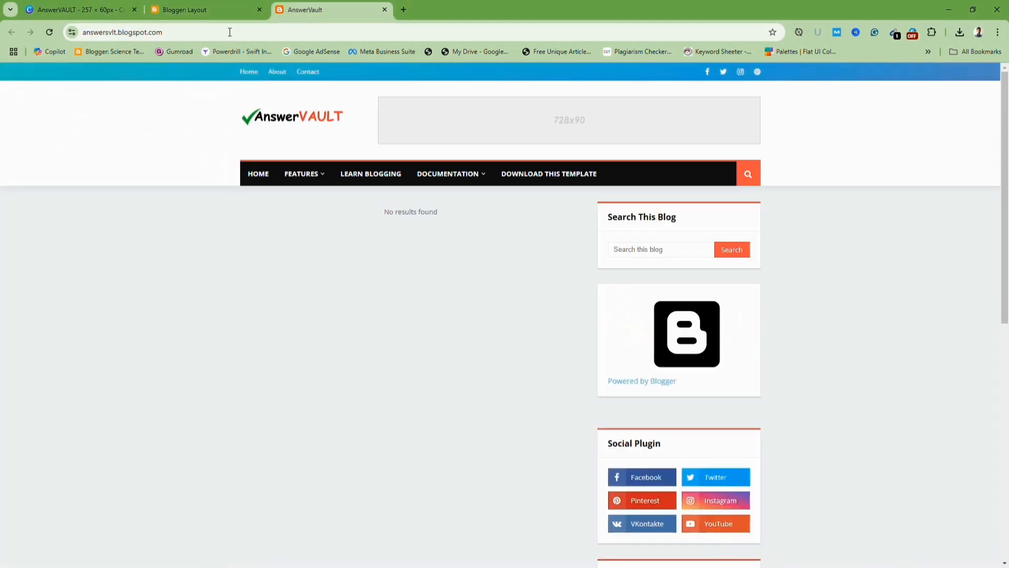
key(F5)
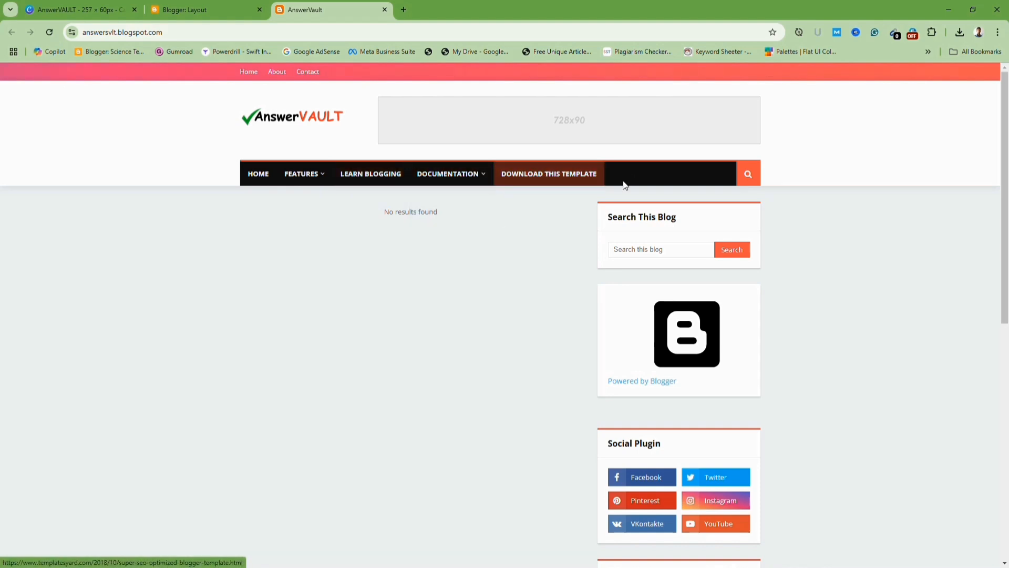
Open the Main Menu link list and delete the template, documentation, blogging, error page, sitemap and shortcode links.
click(193, 6)
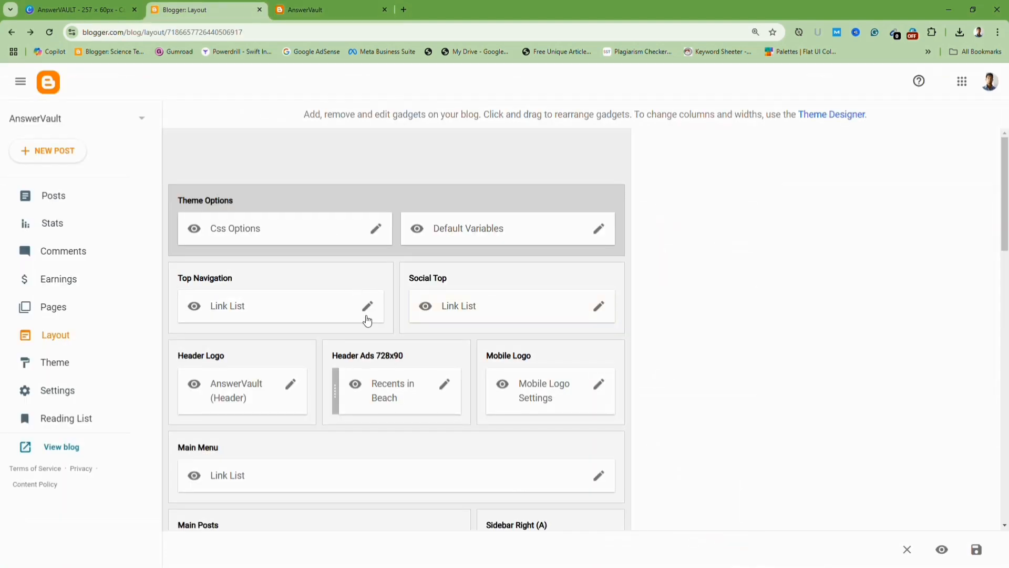
scroll(326, 304, down, 2)
scroll(499, 286, down, 1)
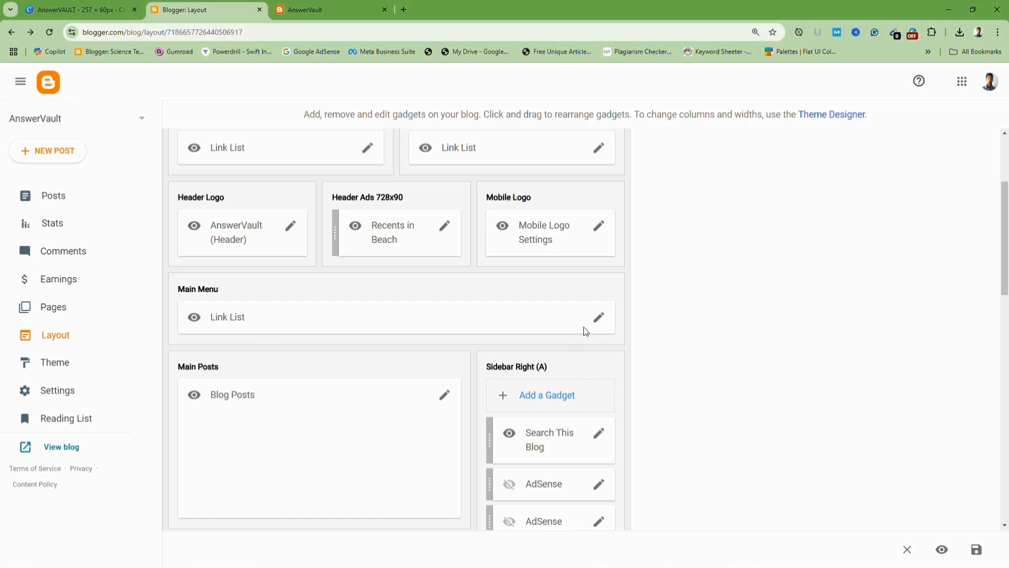
click(600, 319)
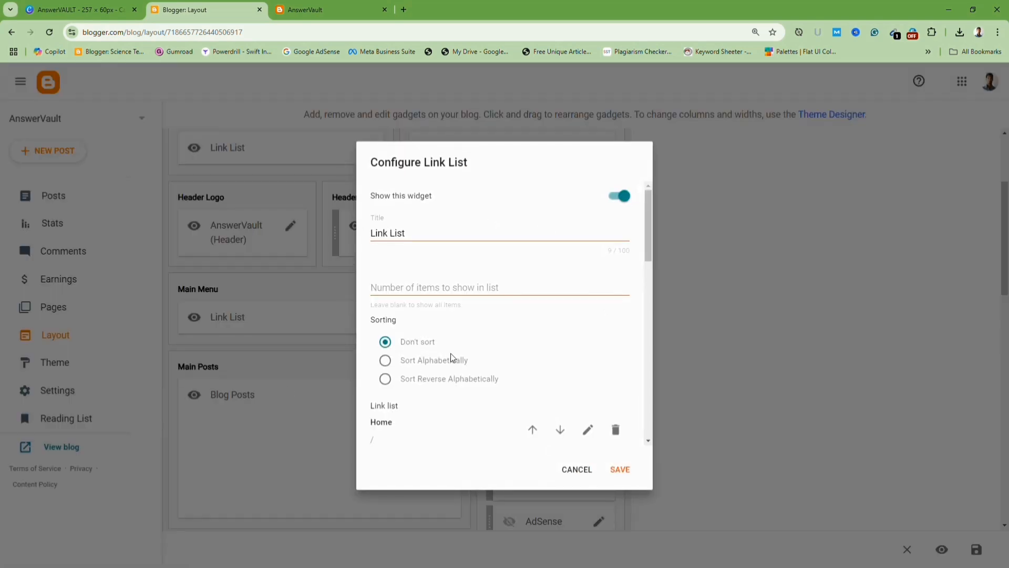
scroll(451, 356, down, 2)
scroll(487, 351, down, 6)
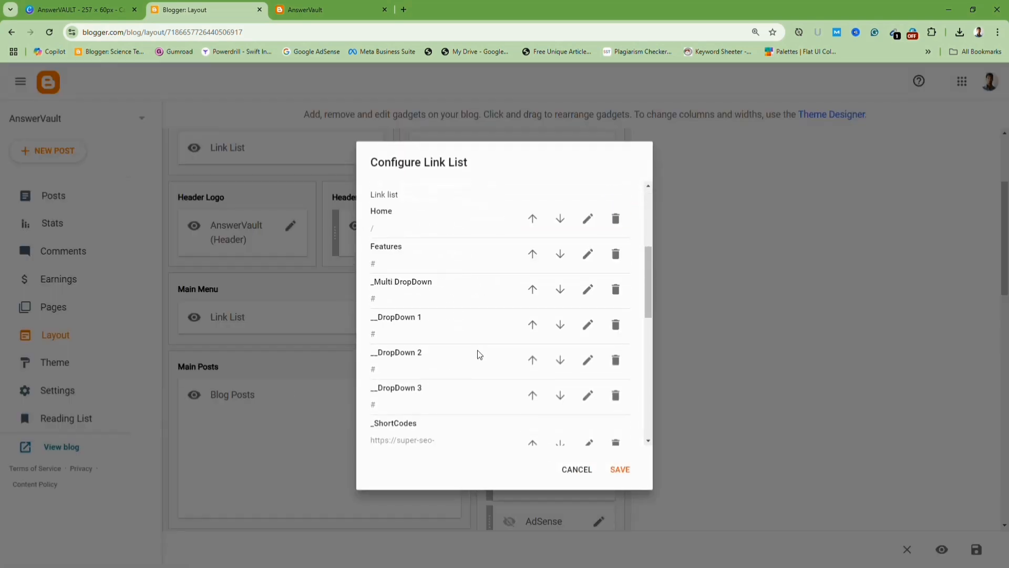
scroll(585, 415, down, 5)
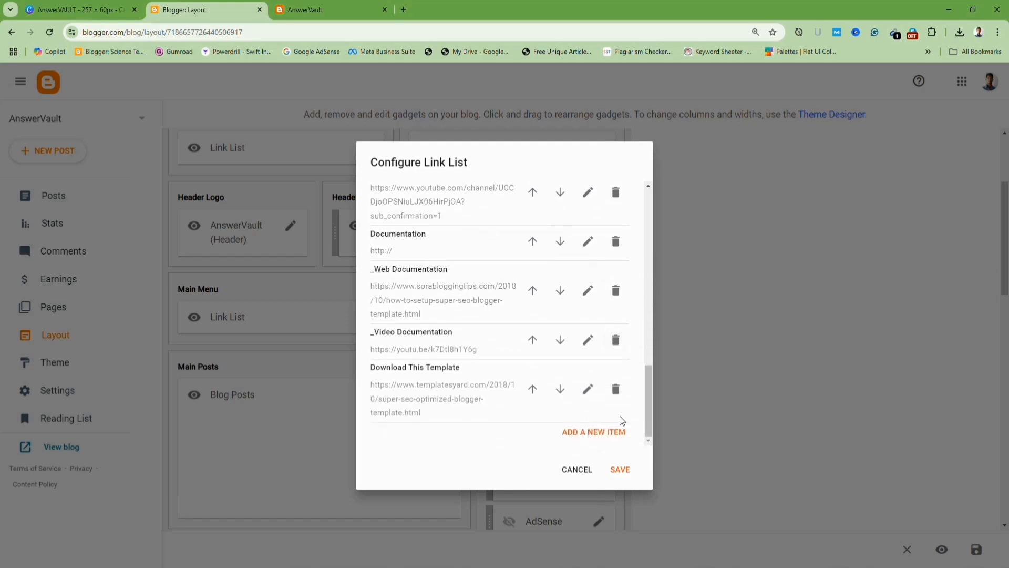
click(615, 389)
click(617, 391)
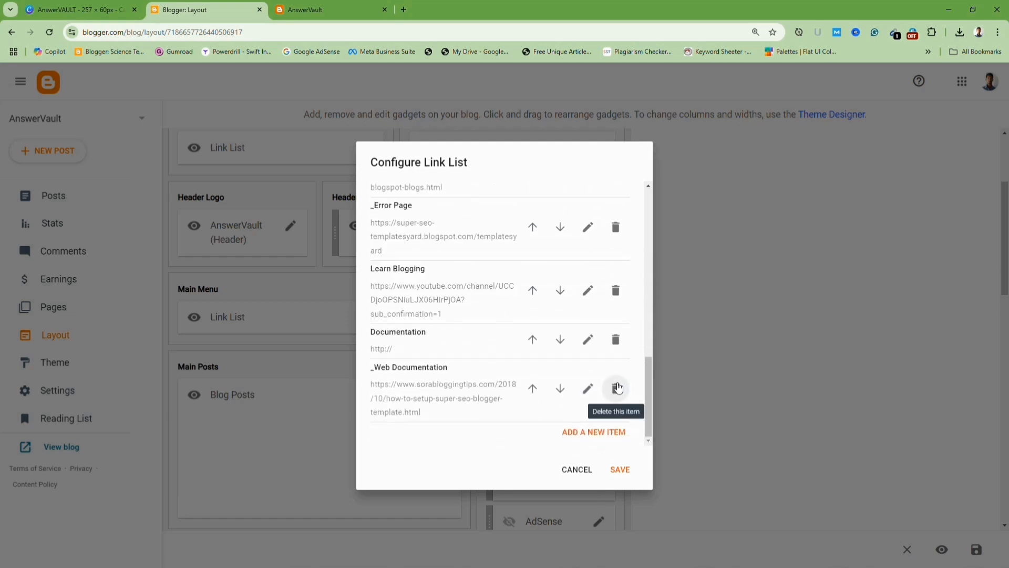
click(618, 387)
click(616, 353)
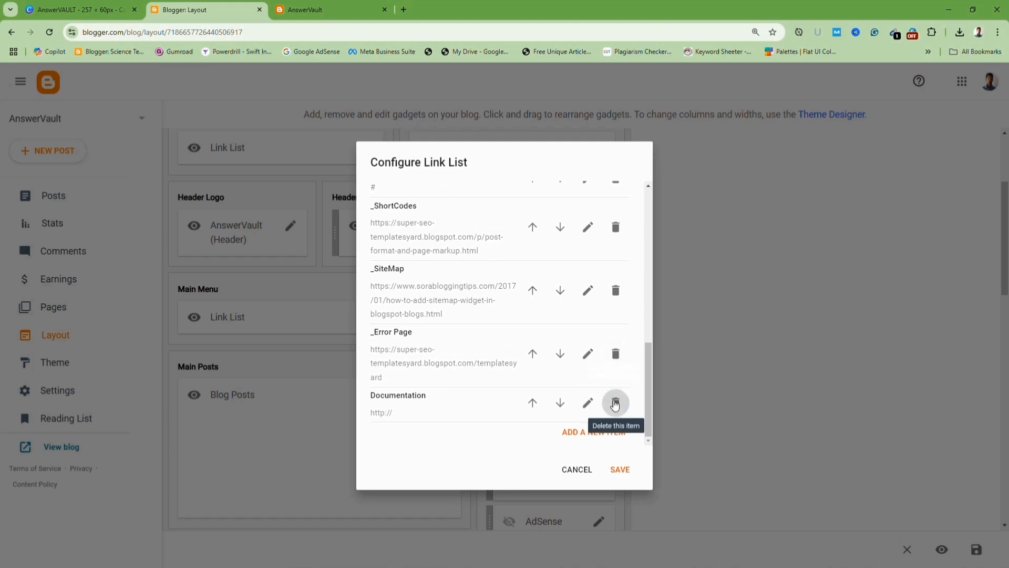
click(616, 404)
click(616, 387)
click(615, 389)
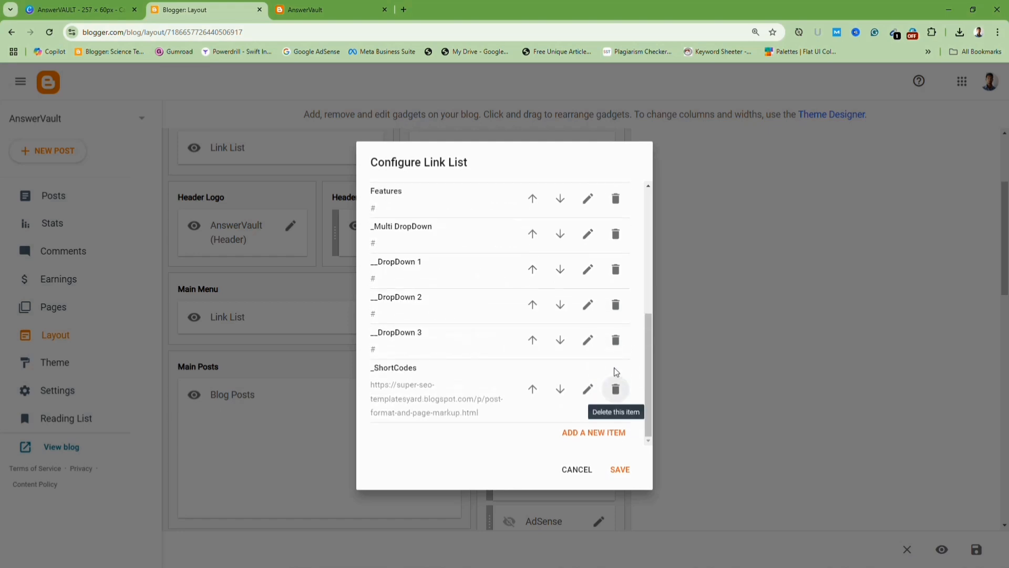
click(616, 374)
Delete the remaining dropdown and Features links so only Home stays, and save the link list.
click(594, 409)
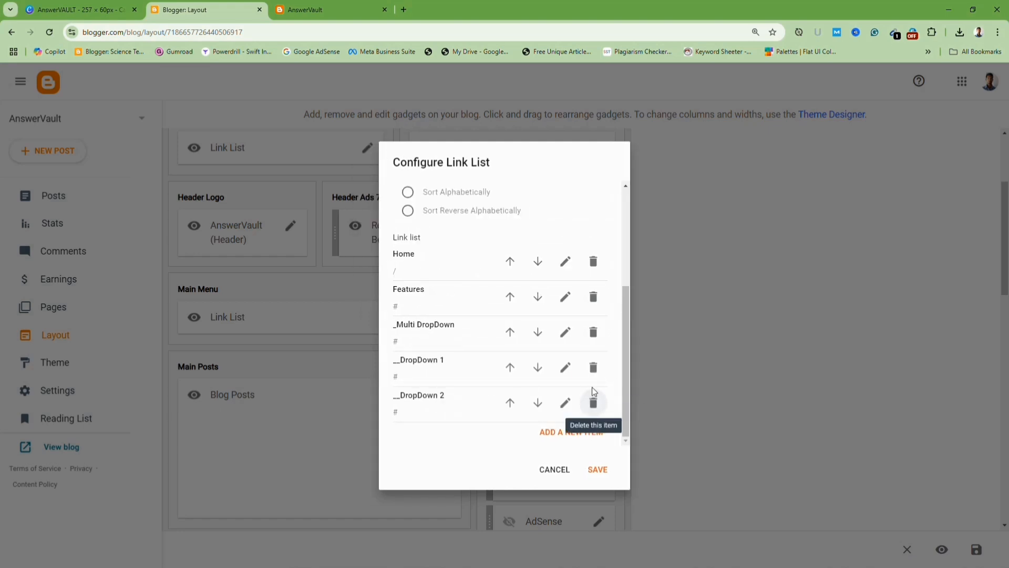
click(593, 400)
click(596, 398)
click(594, 401)
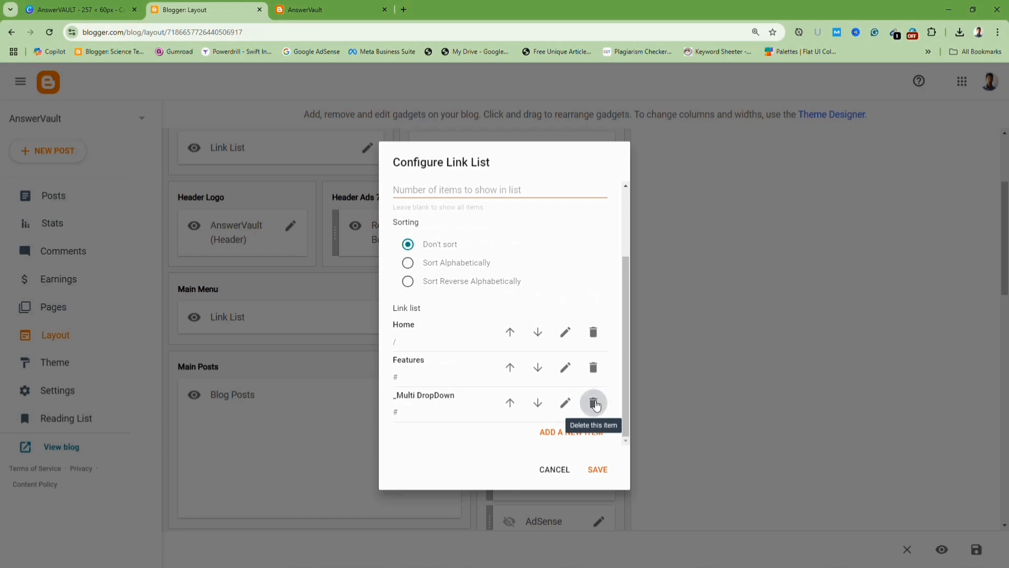
click(594, 403)
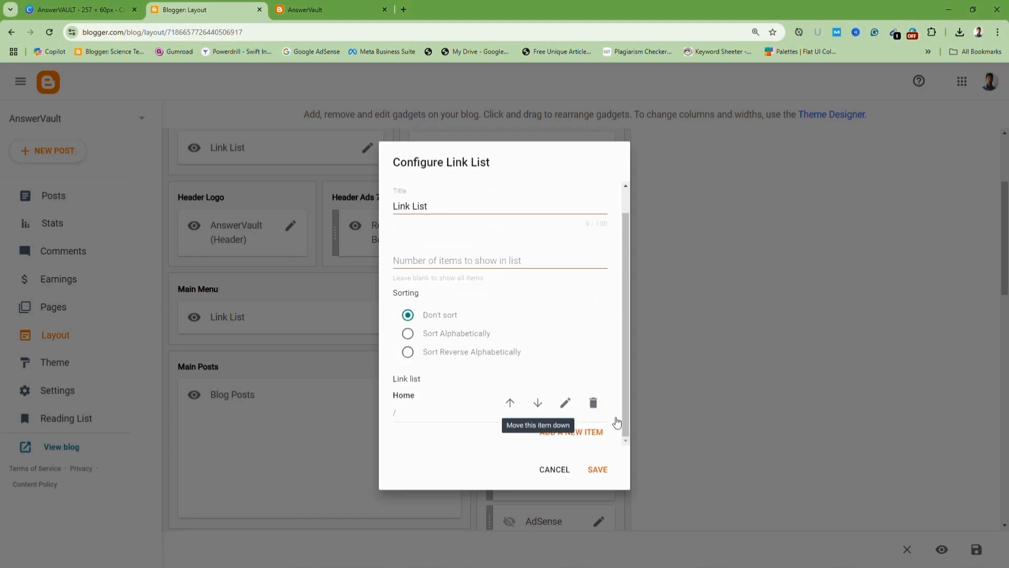
click(597, 469)
Switch to the blog and scroll through the page to check the header and menu.
click(333, 15)
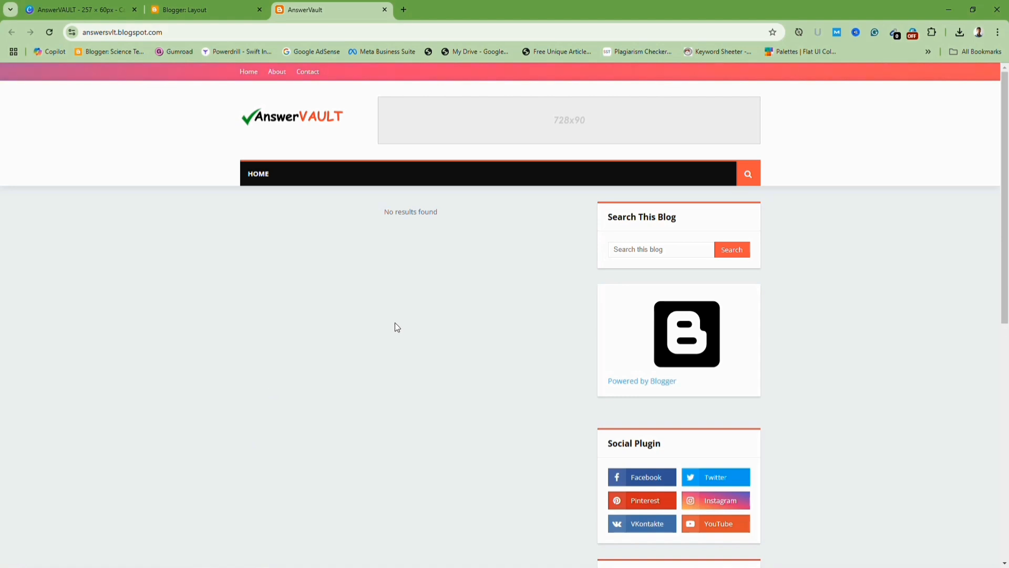
scroll(450, 369, down, 3)
scroll(451, 370, up, 3)
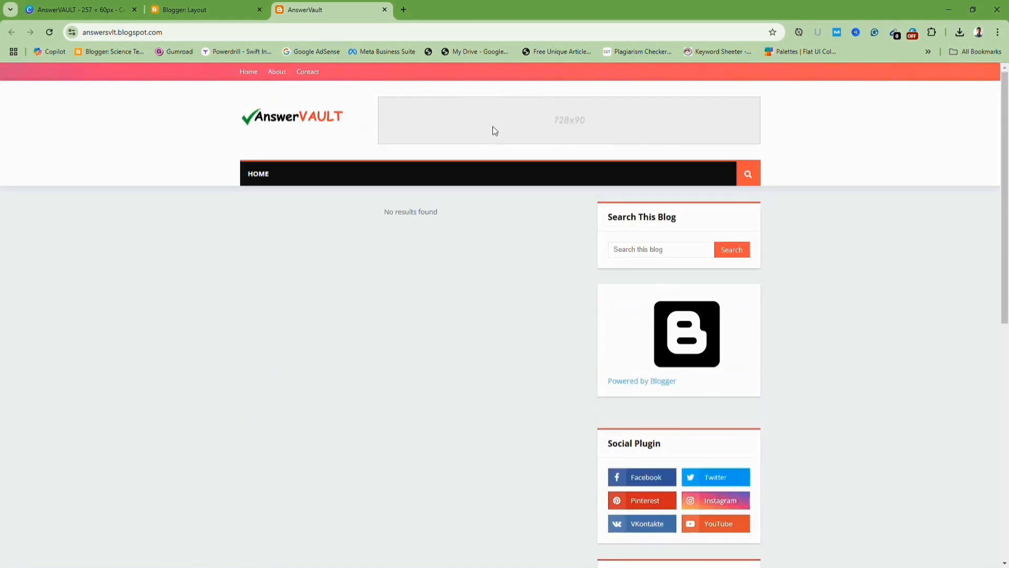
scroll(688, 236, down, 2)
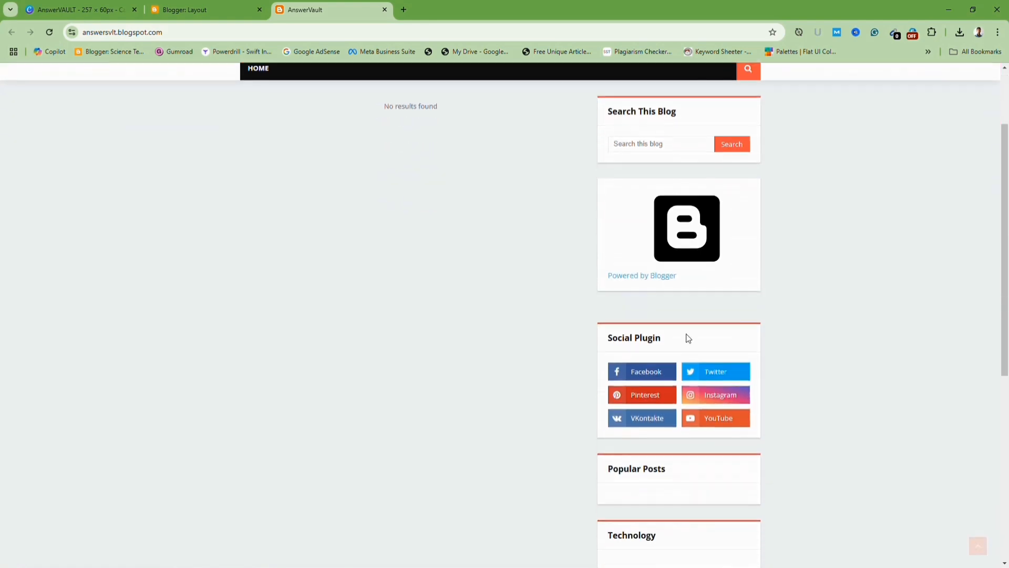
scroll(452, 303, down, 4)
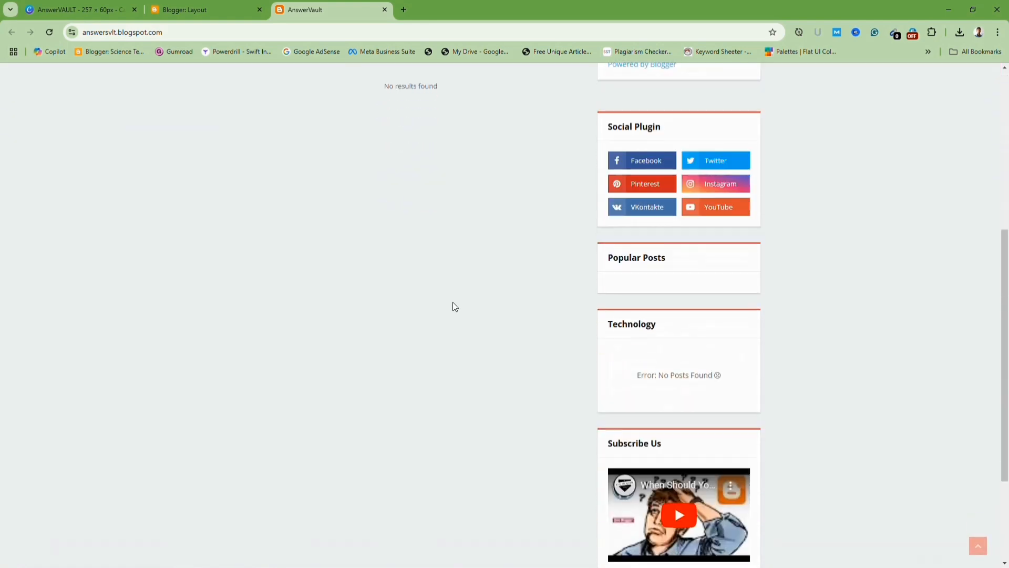
scroll(218, 557, up, 6)
scroll(550, 444, down, 3)
scroll(551, 445, down, 5)
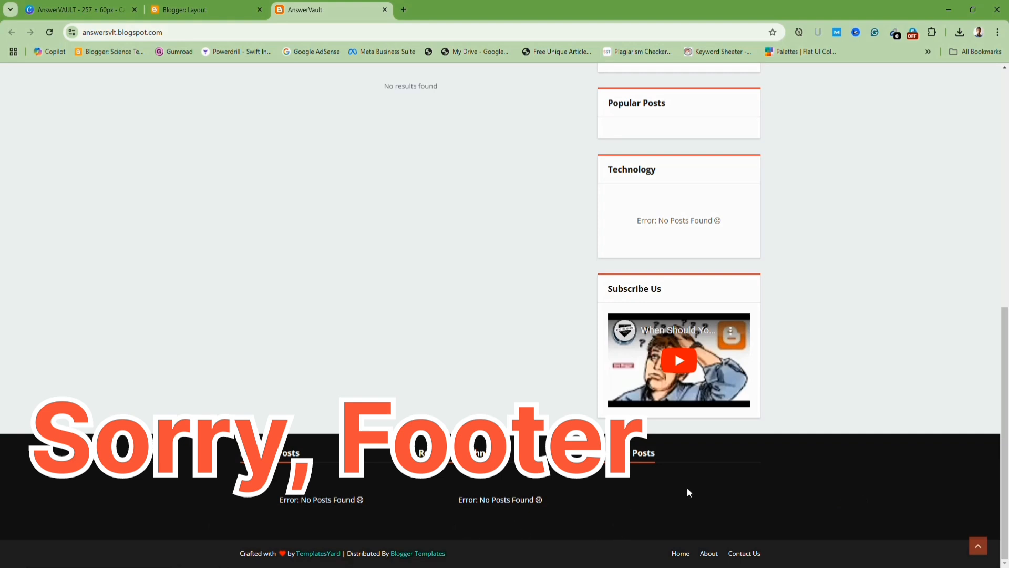
scroll(689, 487, up, 5)
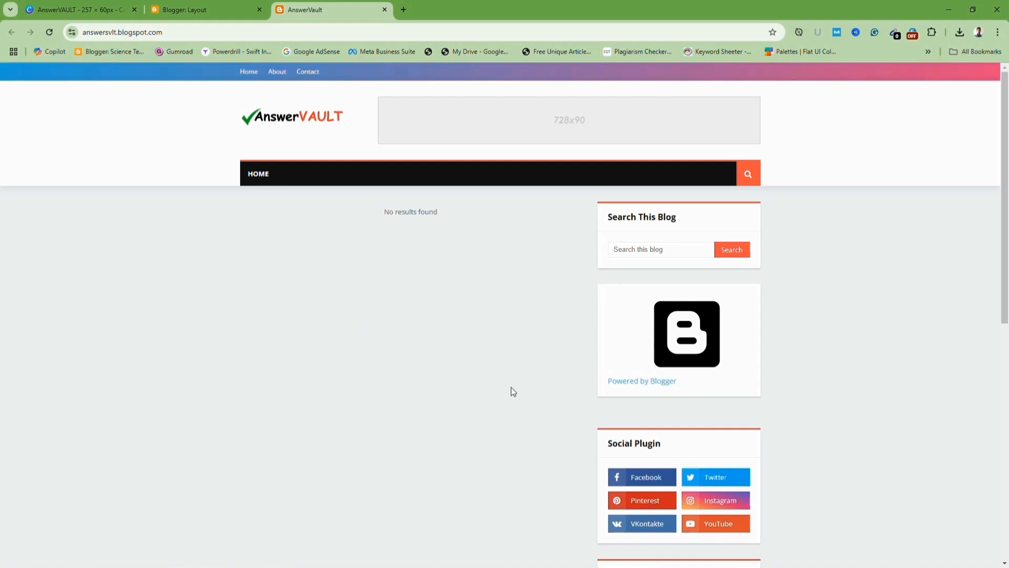
scroll(497, 315, down, 2)
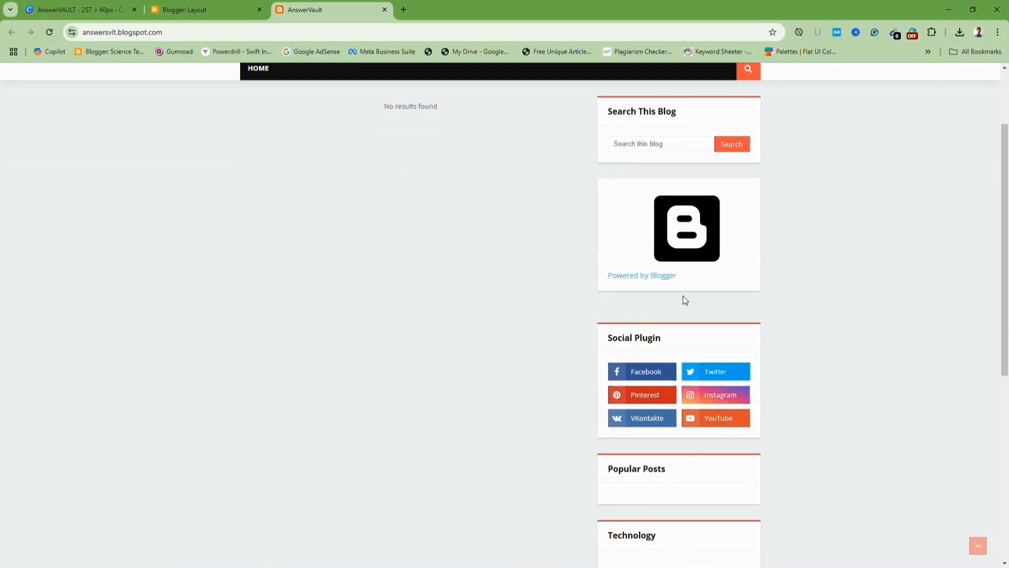
Remove the Attribution gadget from Sidebar Right (A) and save the layout.
scroll(701, 266, up, 2)
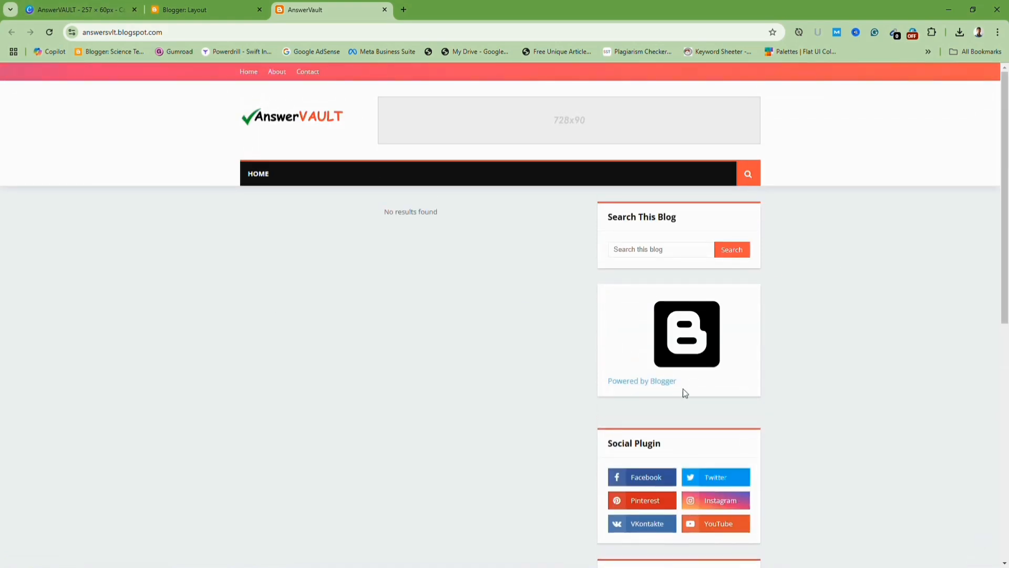
click(178, 10)
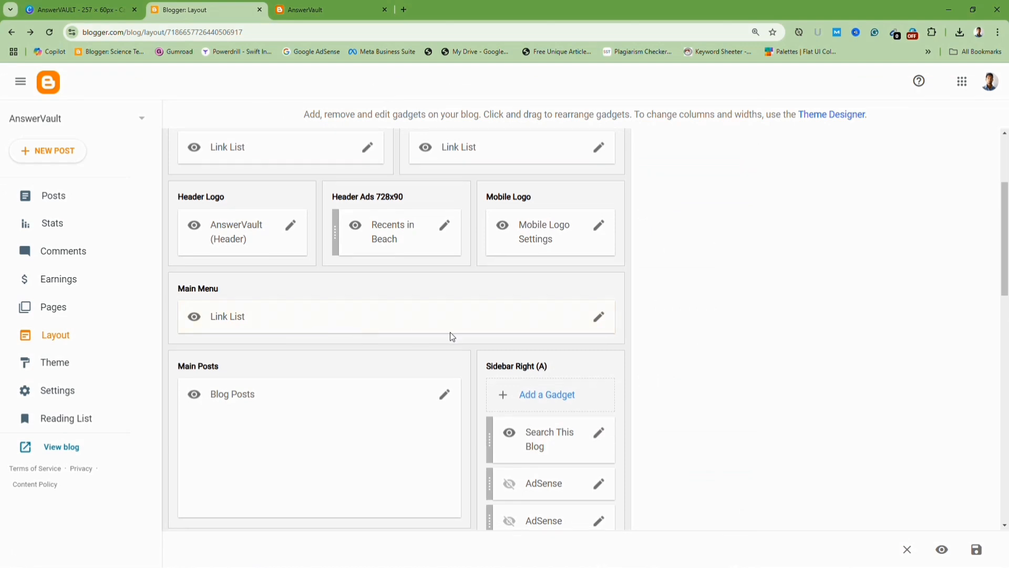
scroll(450, 332, down, 3)
scroll(550, 368, down, 1)
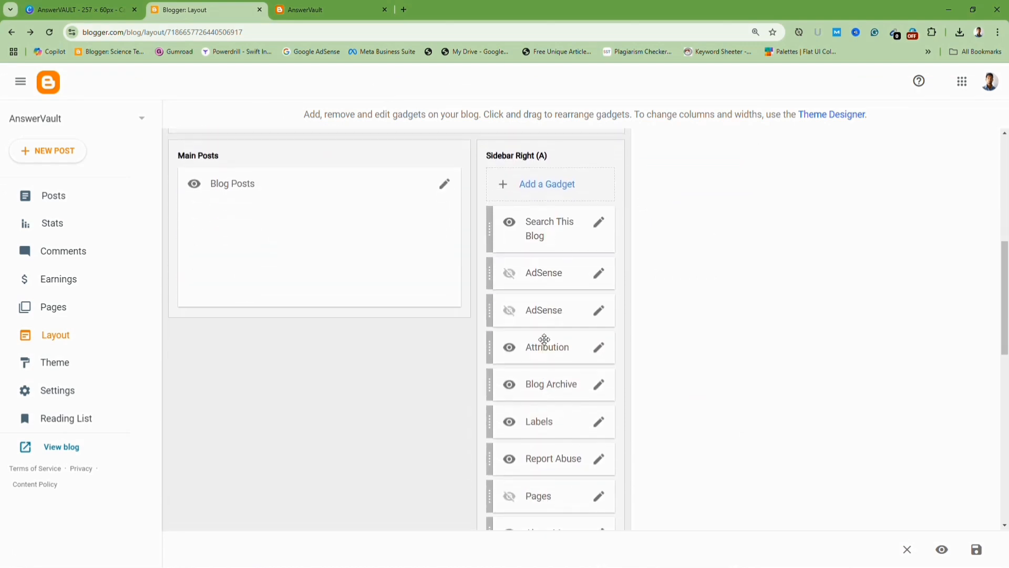
click(599, 351)
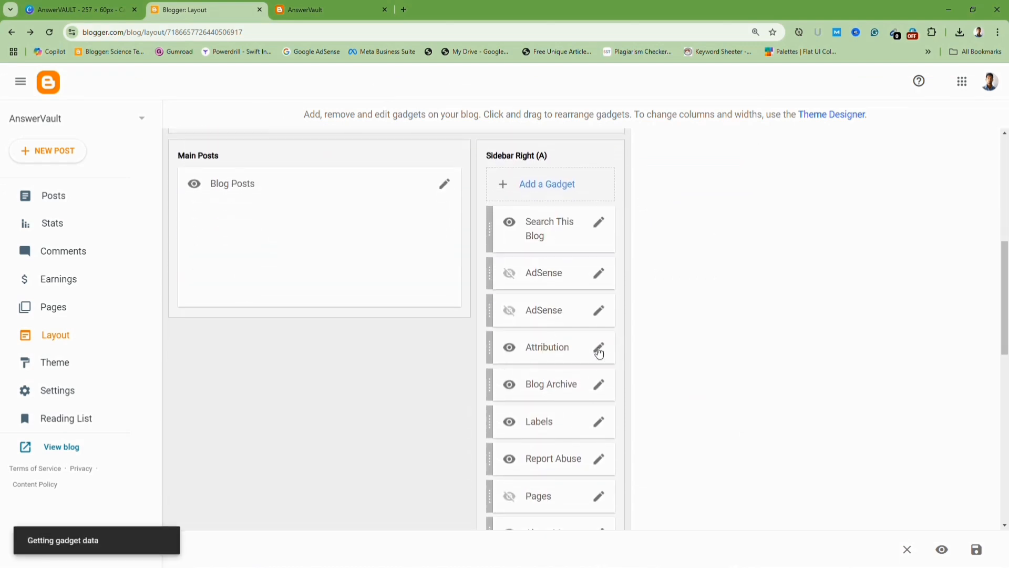
click(499, 371)
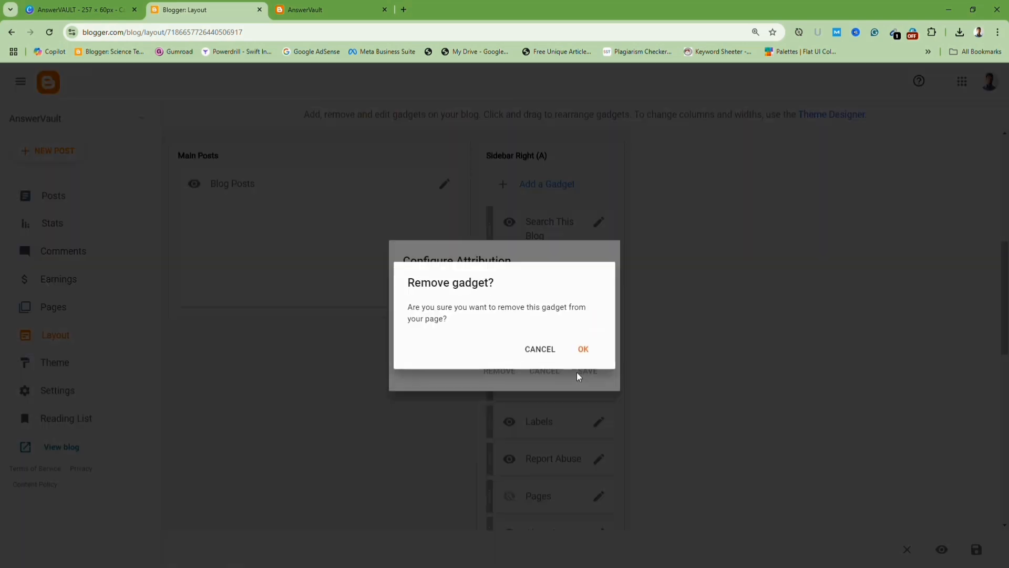
click(582, 348)
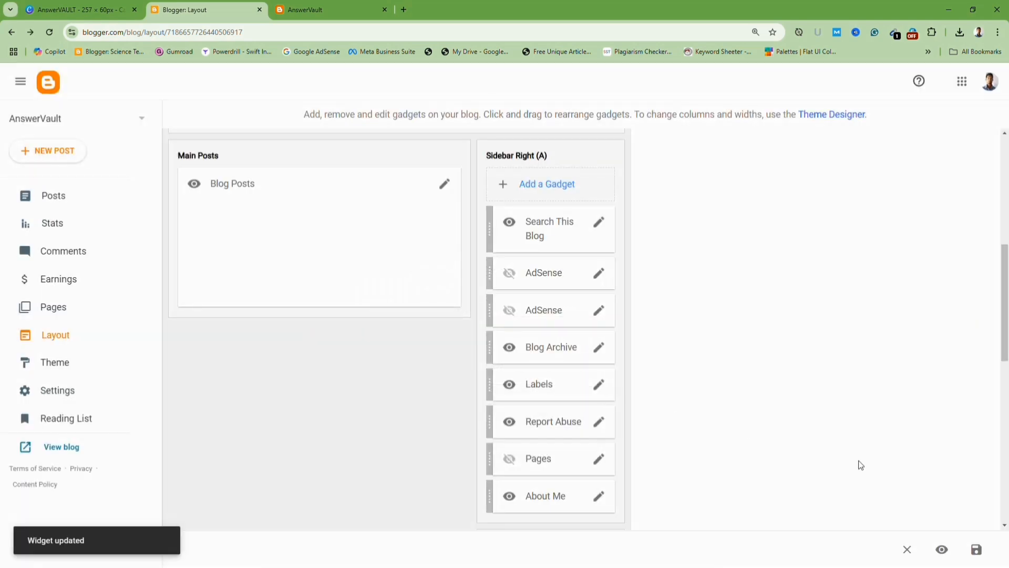
click(977, 550)
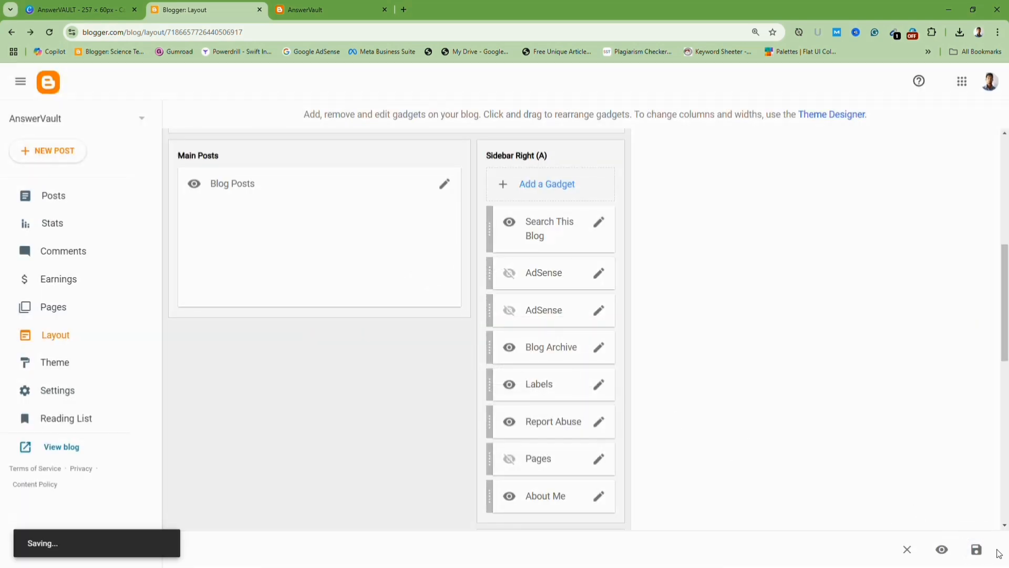
Switch to the blog and scroll down to check the sidebar and footer.
click(298, 10)
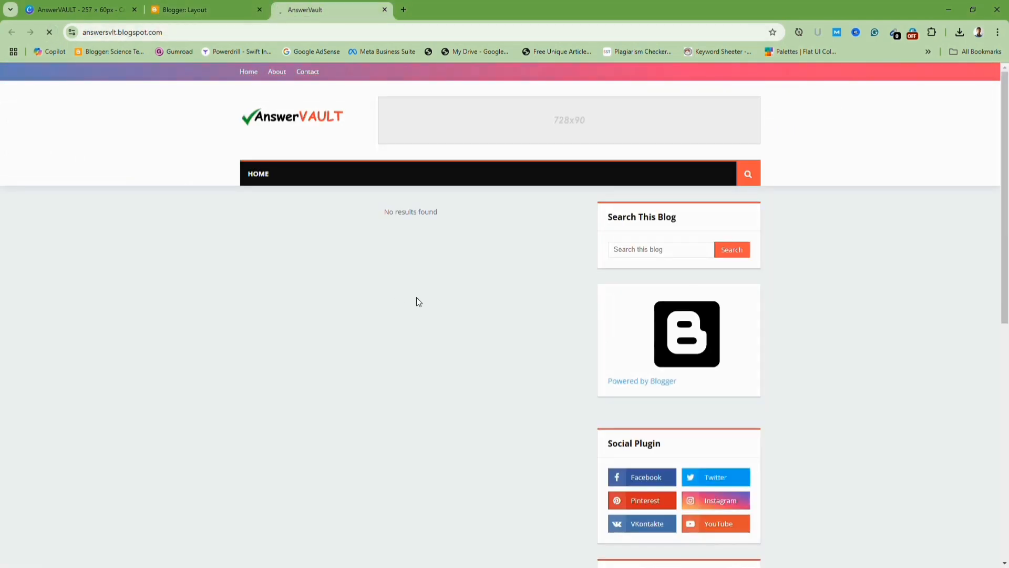
scroll(418, 302, down, 2)
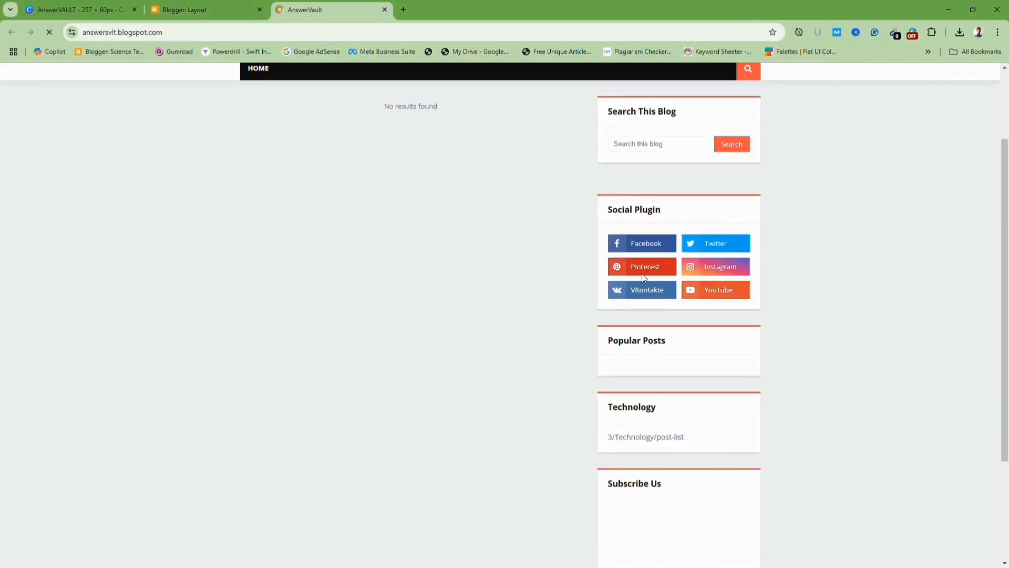
scroll(605, 188, down, 1)
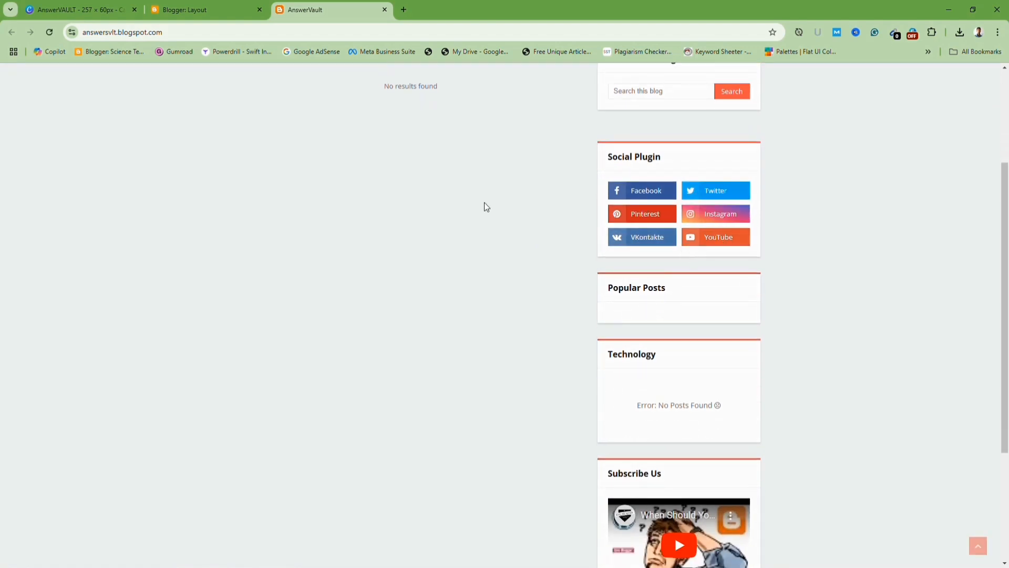
scroll(669, 218, down, 4)
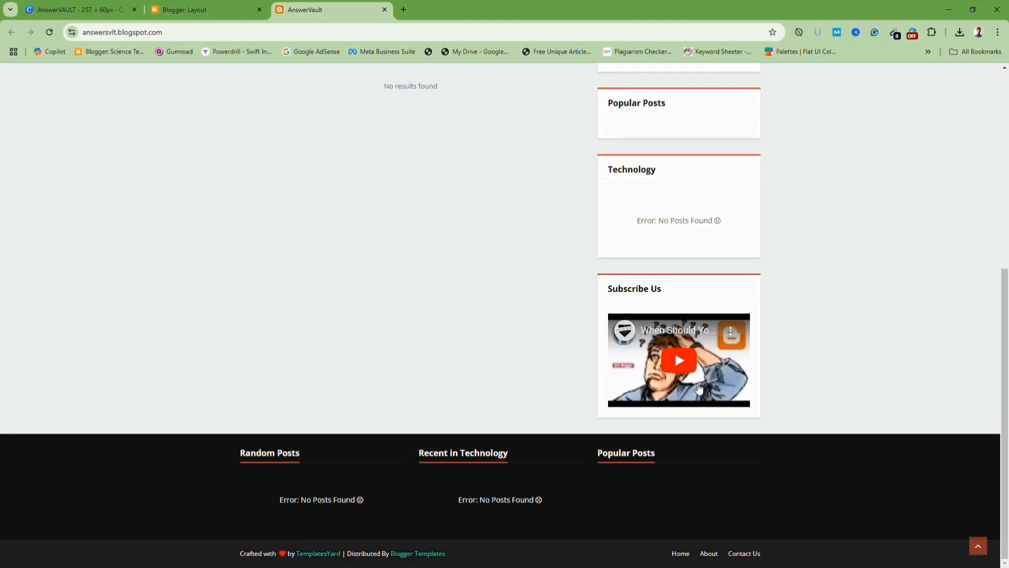
Hide the Subscribe Us gadget in Sidebar Right (B) and save it.
click(205, 10)
scroll(571, 391, down, 8)
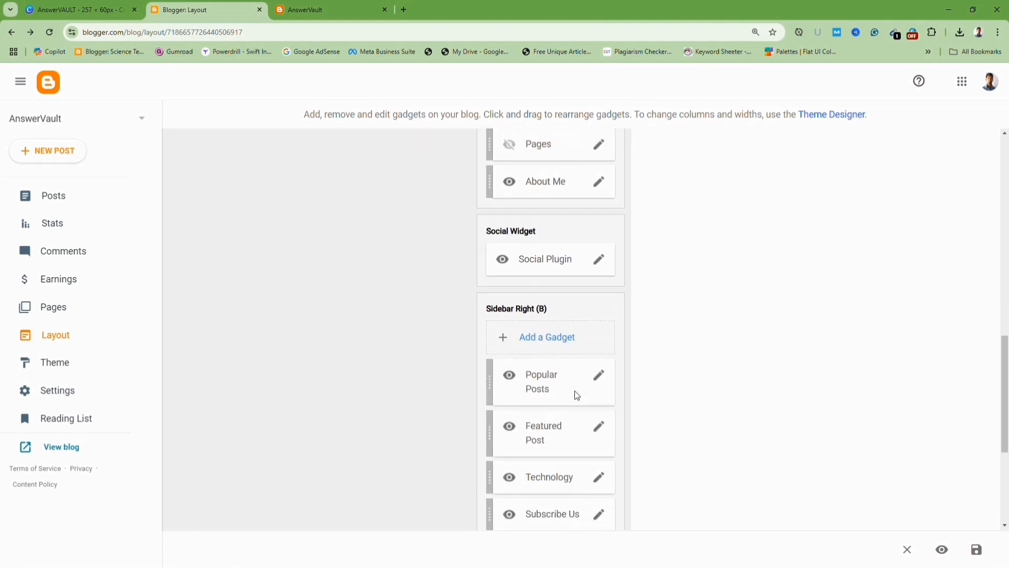
scroll(574, 391, up, 3)
scroll(574, 394, down, 5)
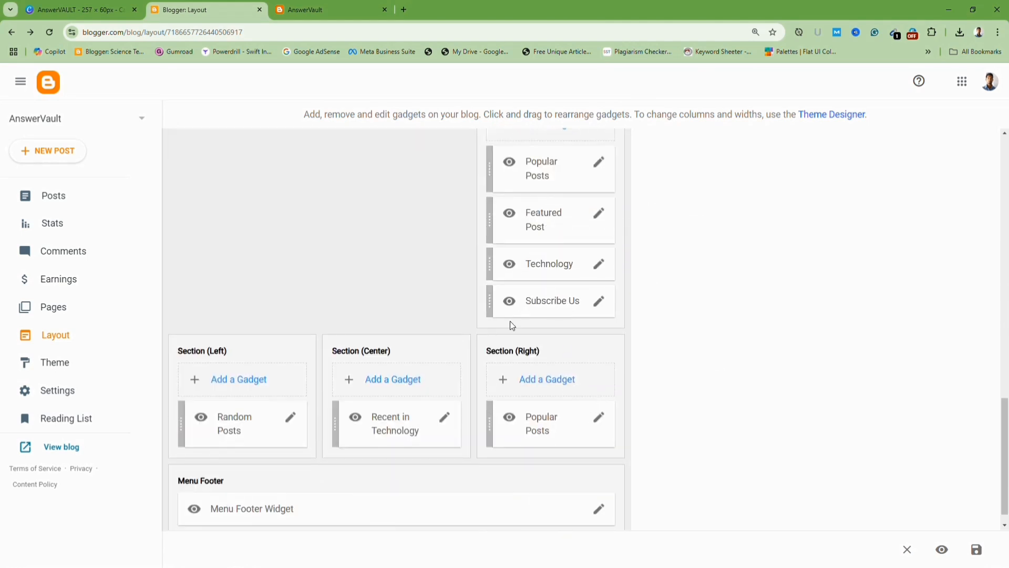
click(602, 304)
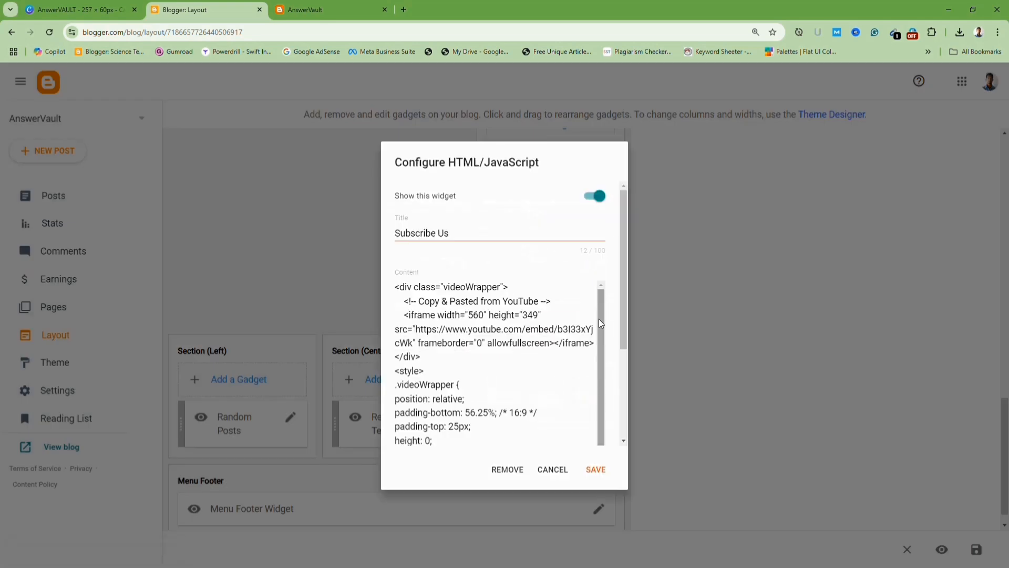
scroll(598, 319, down, 5)
scroll(580, 329, up, 5)
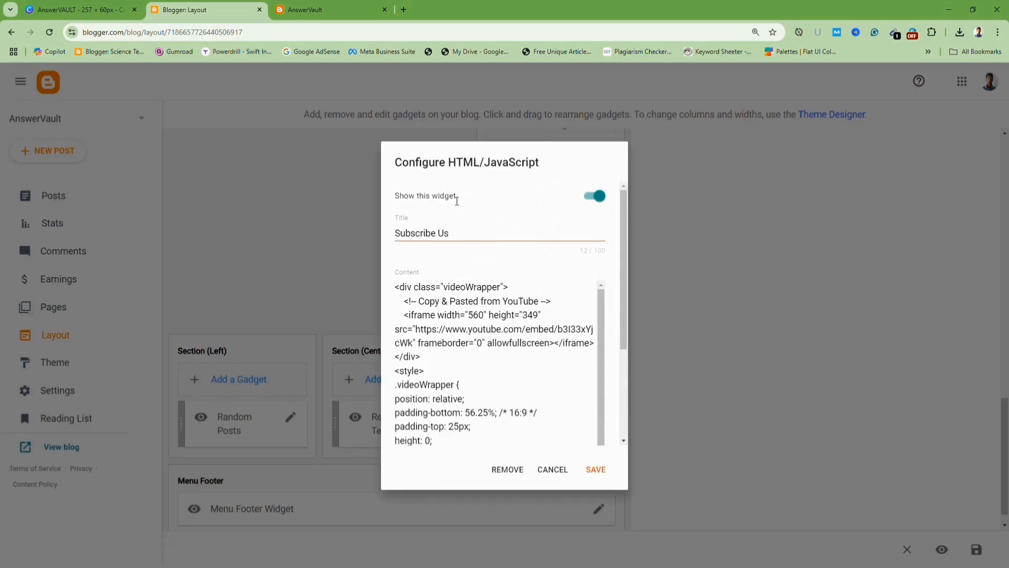
click(596, 203)
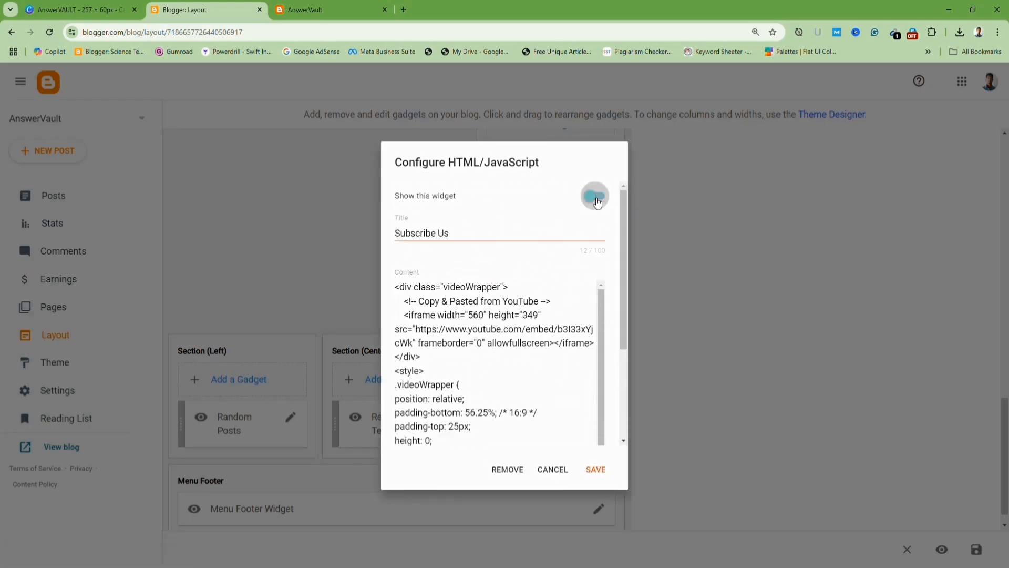
click(597, 469)
Switch to the blog to check the sidebar.
scroll(599, 363, up, 3)
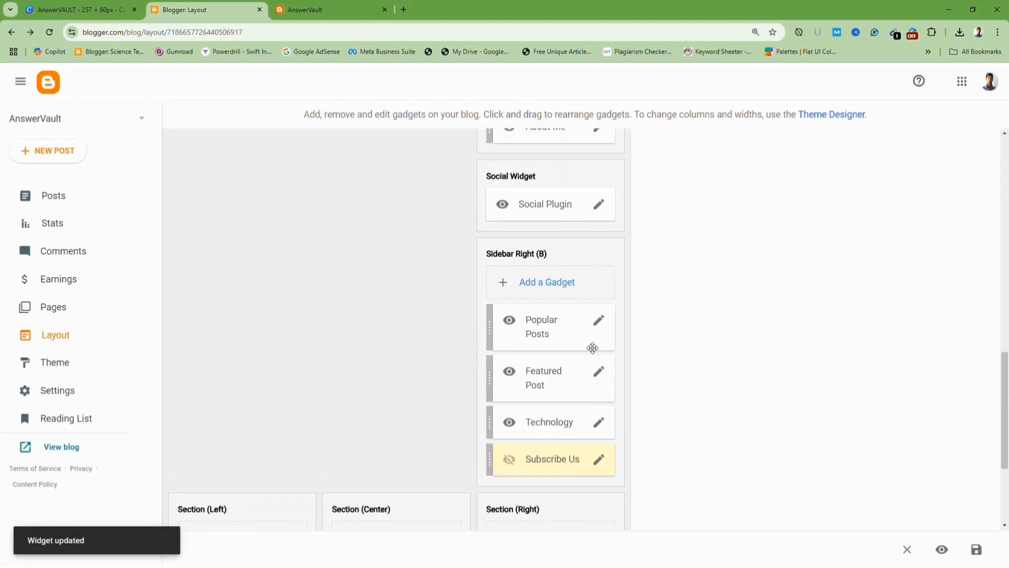
scroll(593, 402, up, 5)
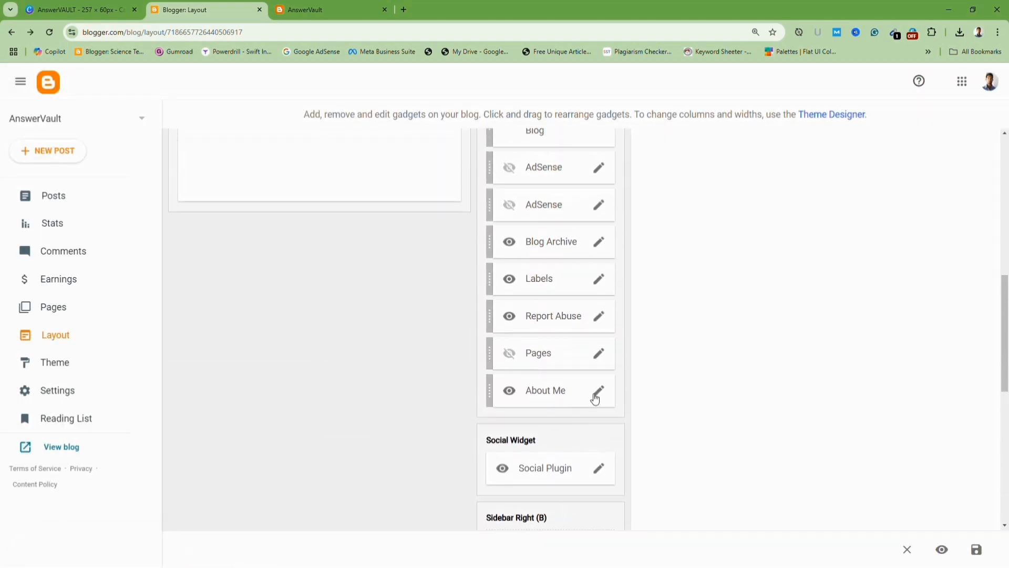
scroll(596, 393, up, 2)
click(326, 10)
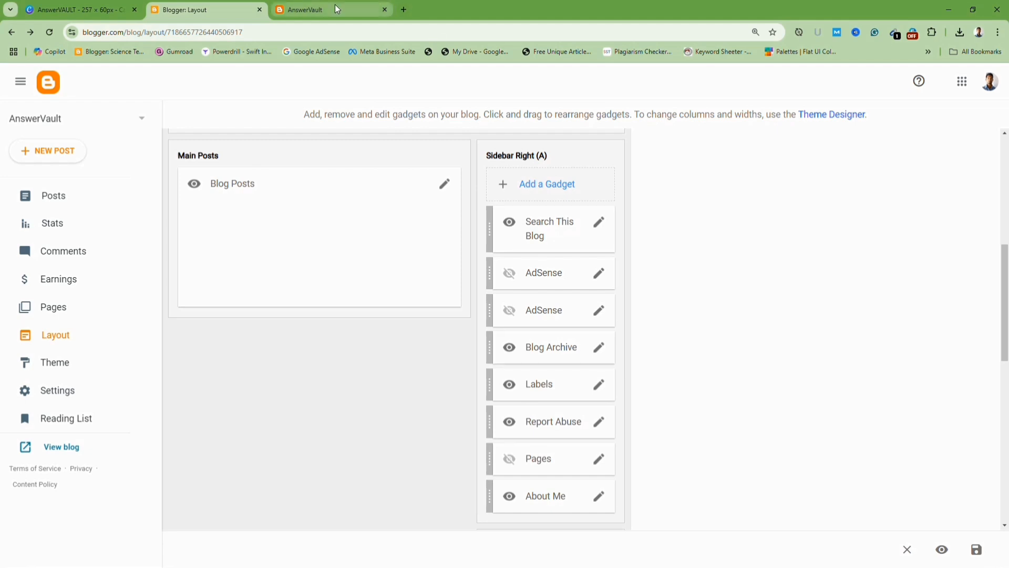
scroll(674, 351, up, 15)
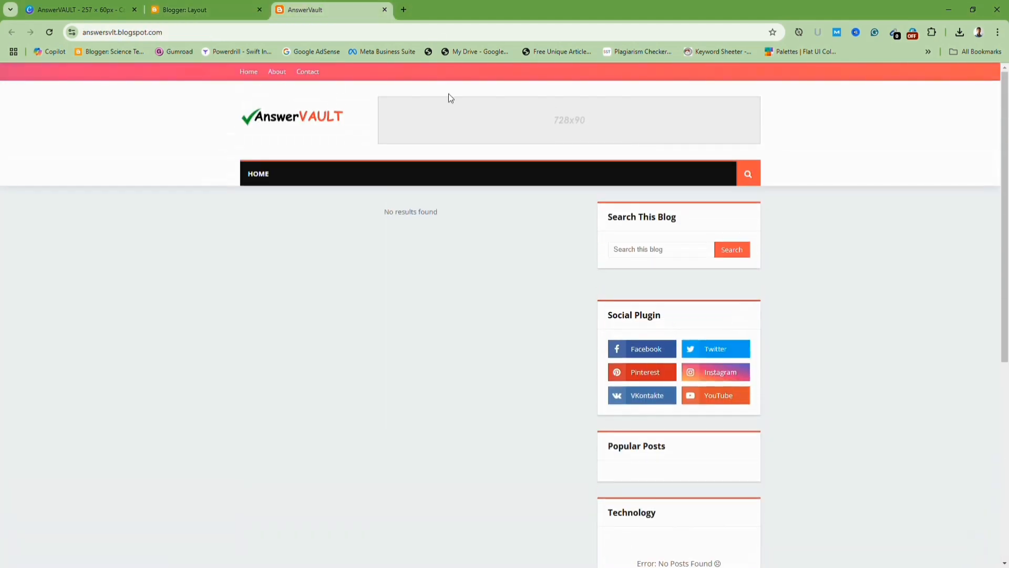
Hide the Social Plugin gadget in the Social Widget section and save it.
click(230, 16)
scroll(591, 321, down, 2)
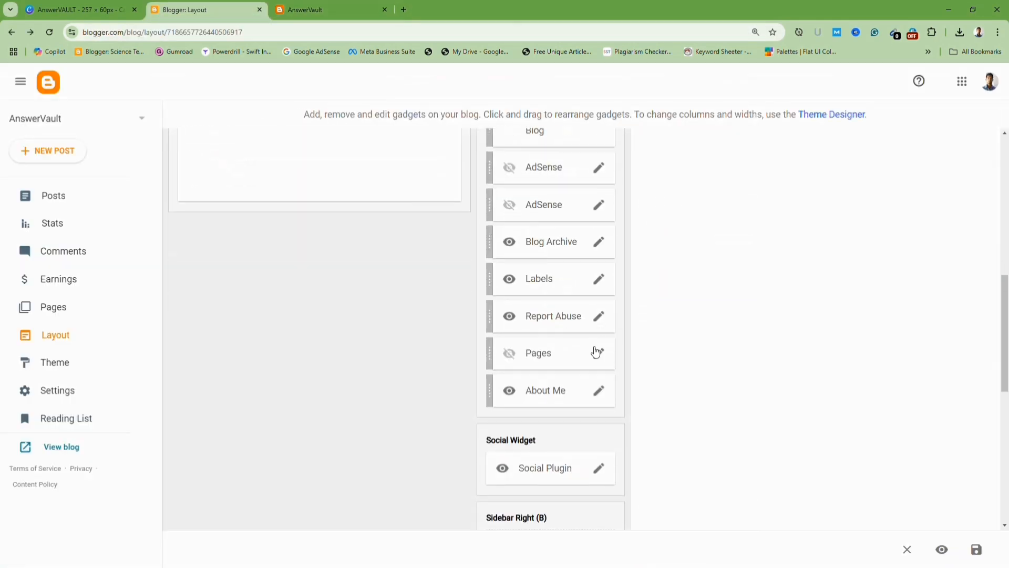
scroll(601, 400, down, 1)
click(601, 416)
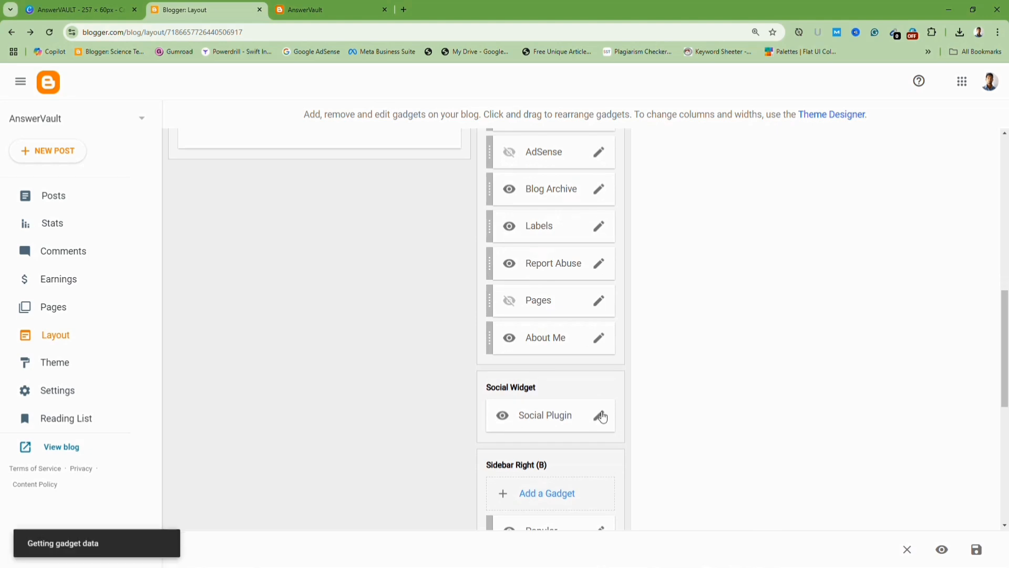
scroll(580, 399, down, 3)
scroll(573, 391, up, 3)
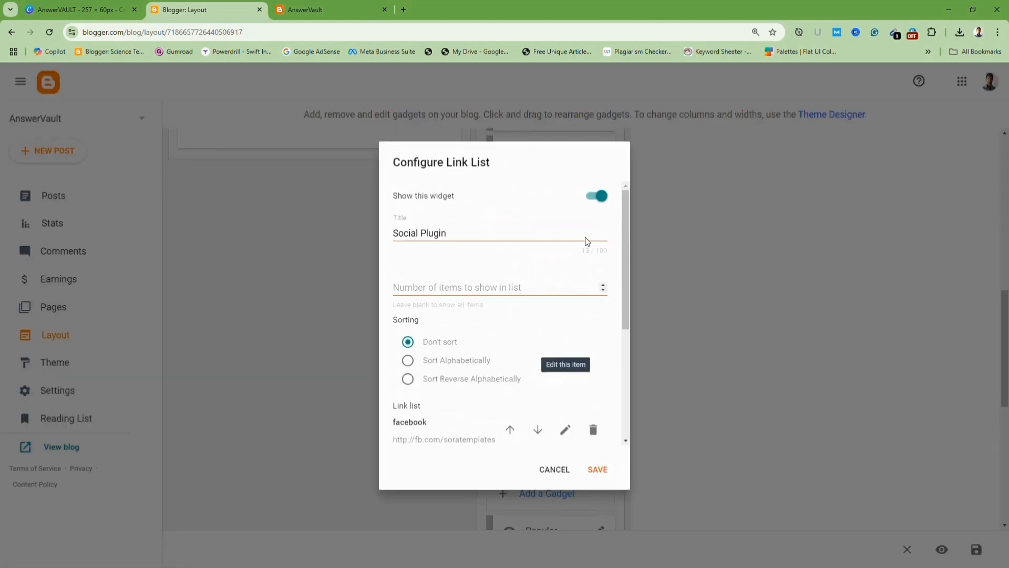
click(597, 197)
click(599, 470)
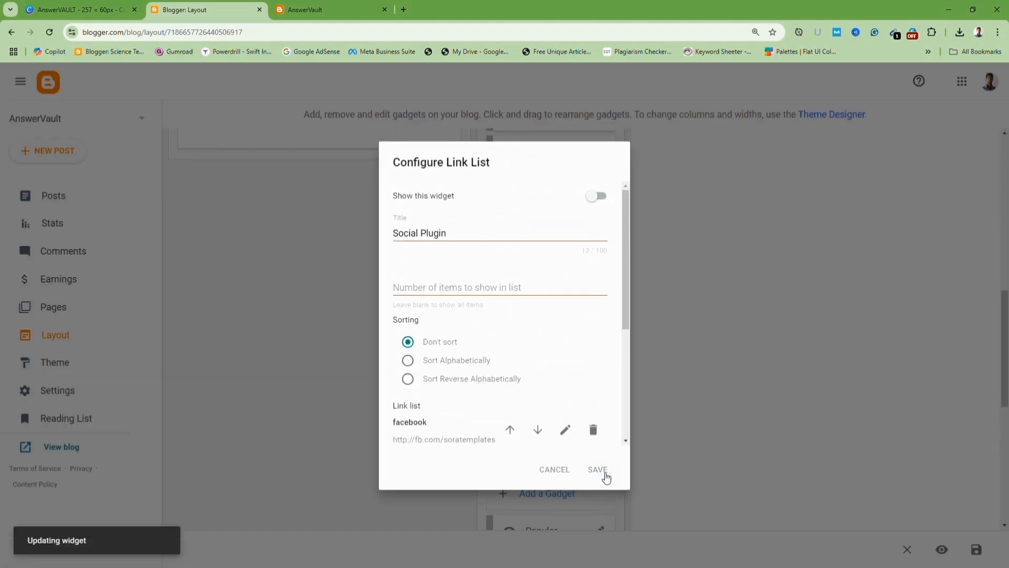
Follow the About link in the blog's top bar and go back.
click(330, 6)
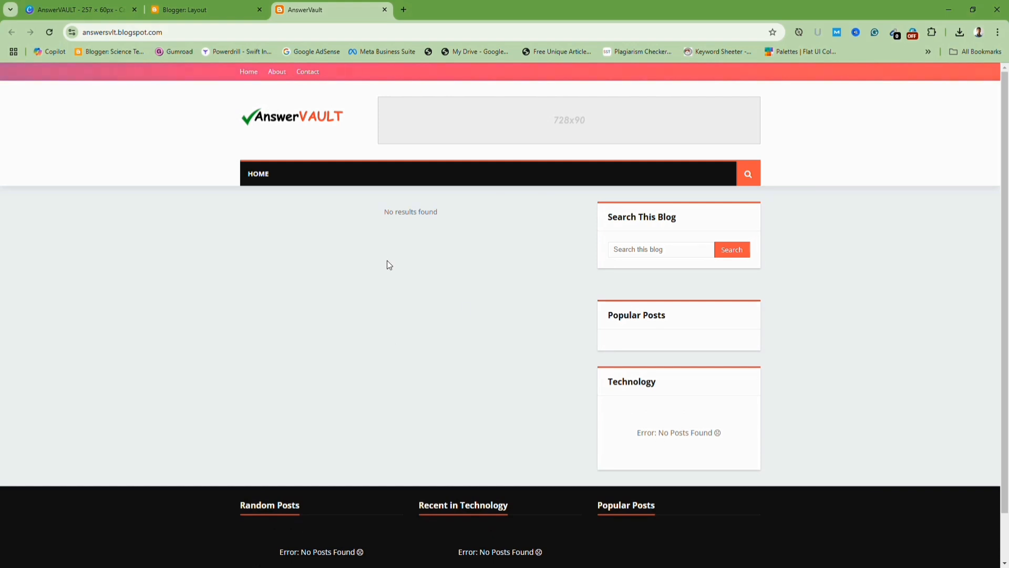
click(280, 74)
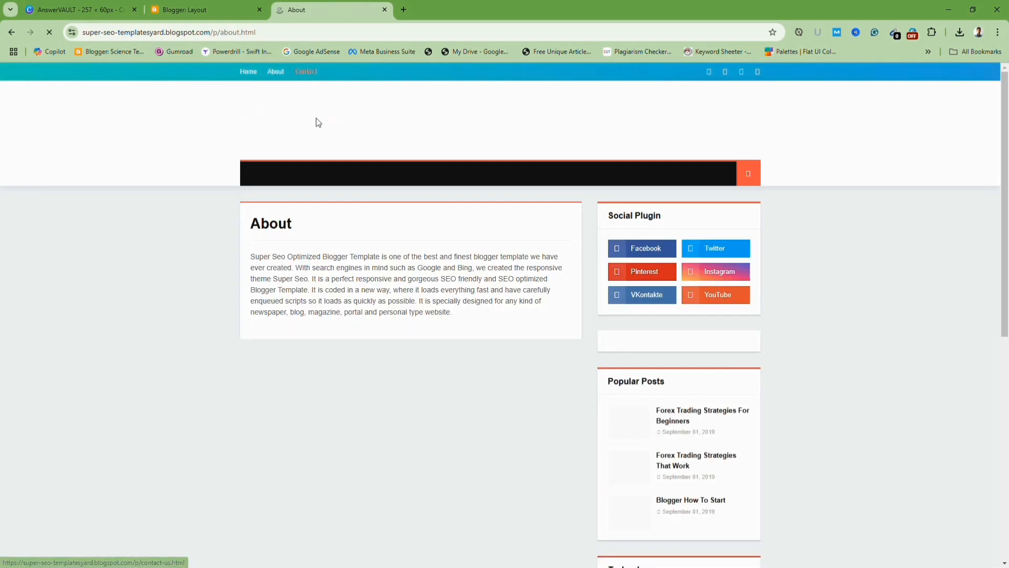
click(8, 28)
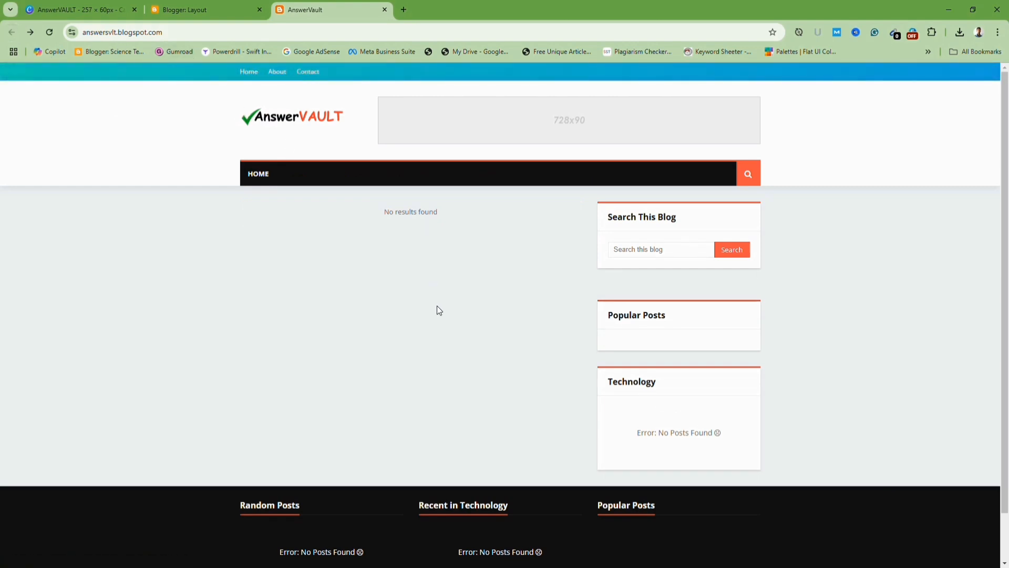
Remove the About and Contact links from the Top Navigation link list and save it.
click(195, 8)
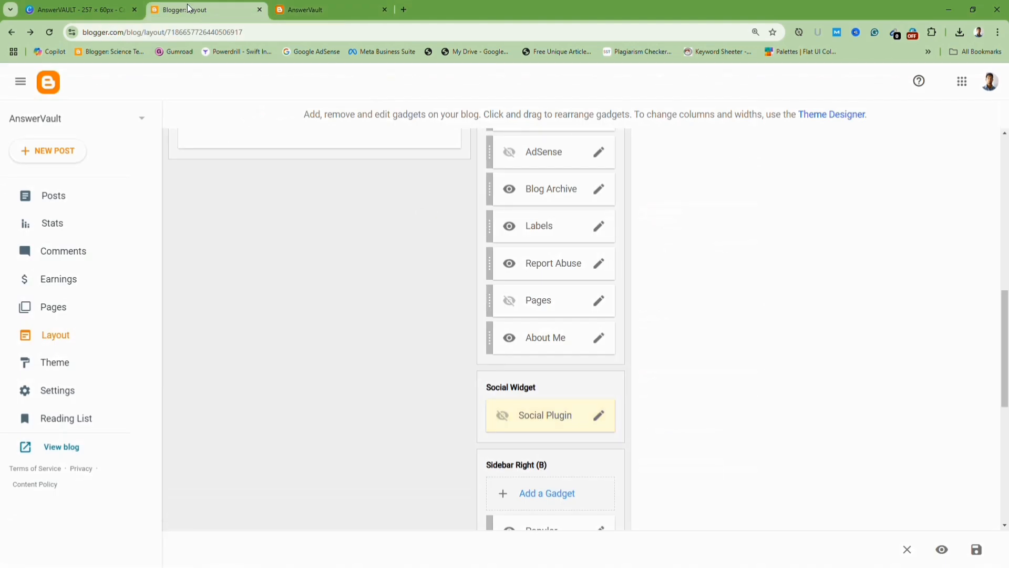
scroll(219, 285, up, 8)
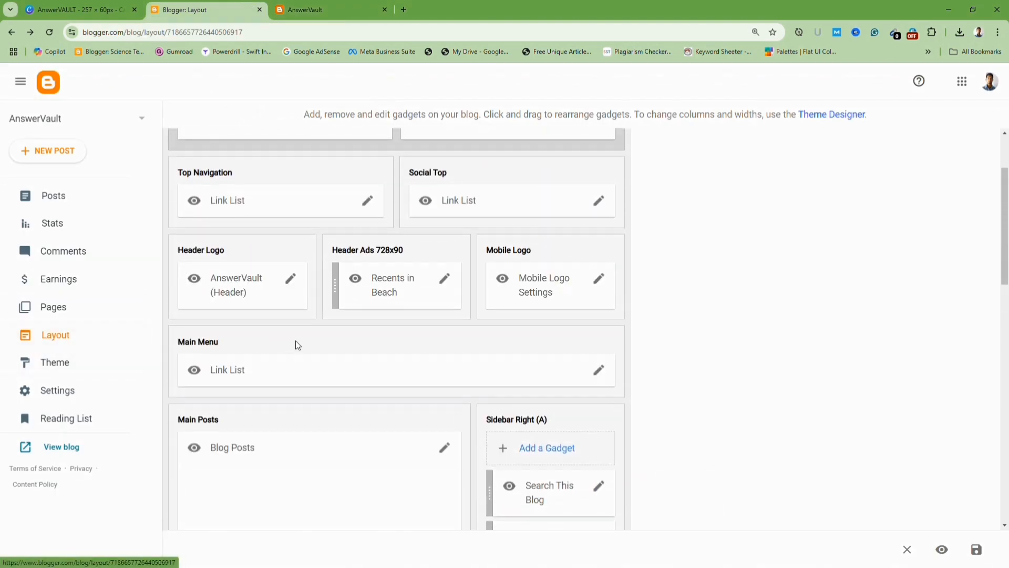
scroll(300, 344, up, 2)
scroll(317, 351, down, 5)
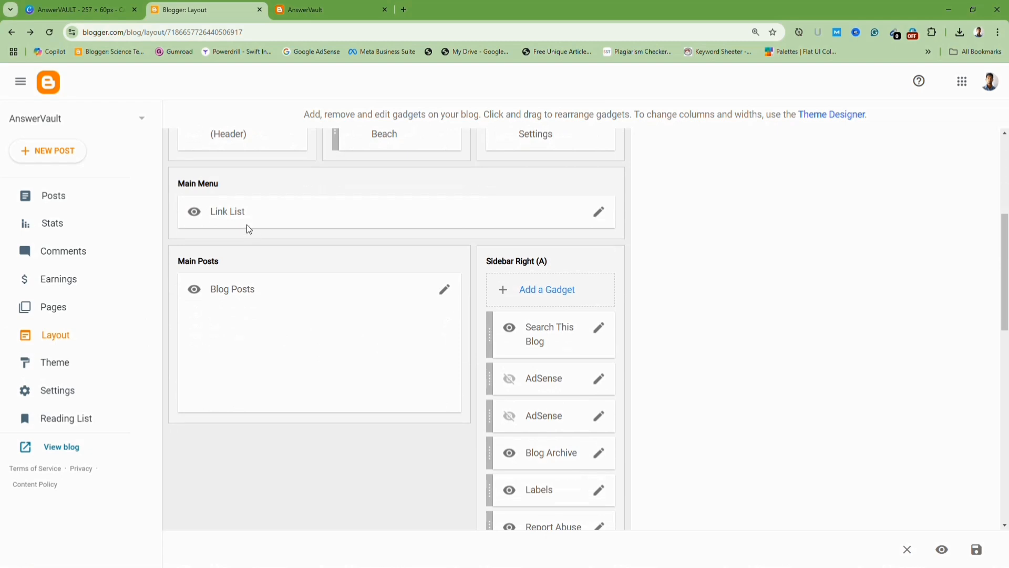
scroll(498, 280, up, 3)
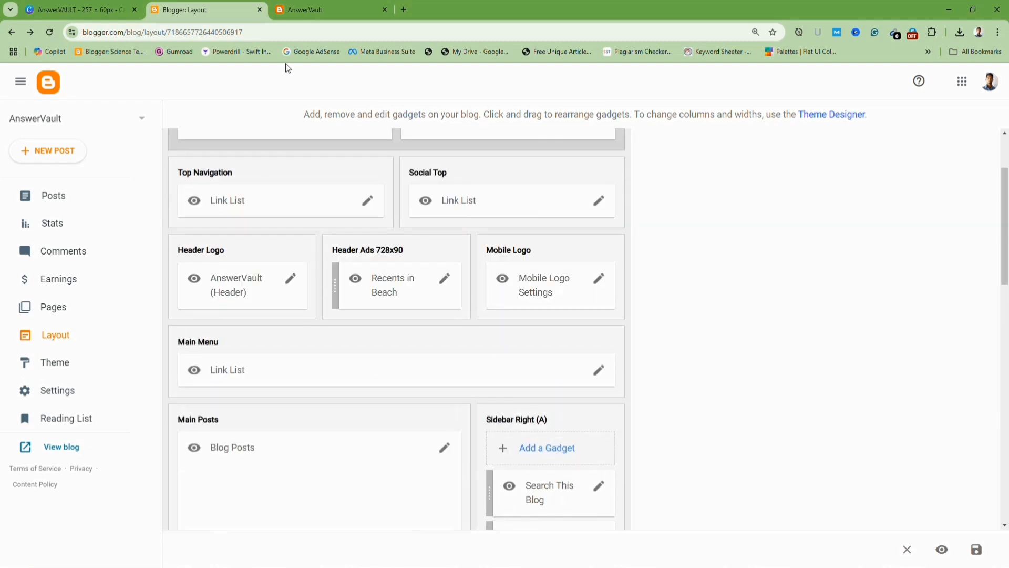
click(336, 9)
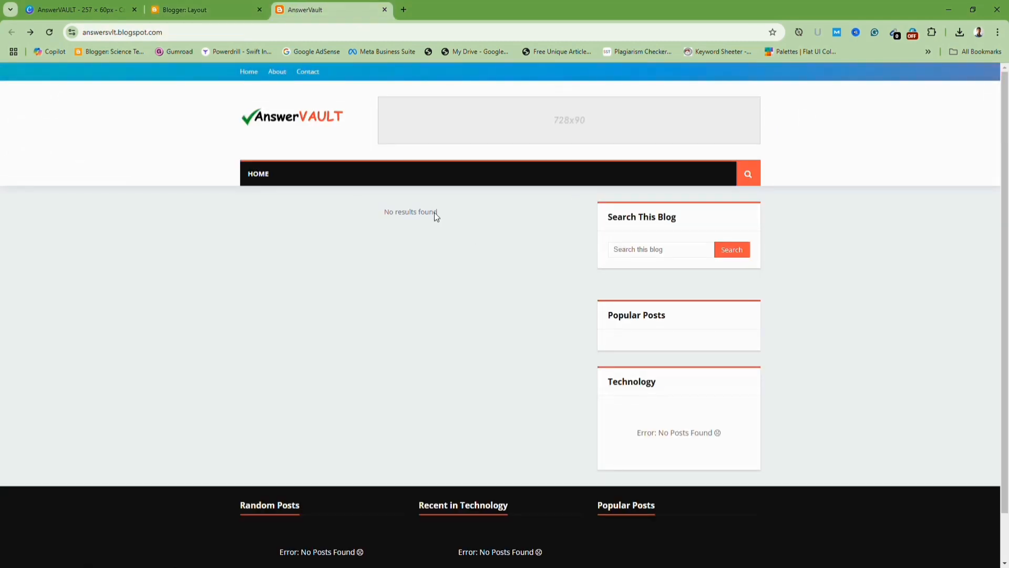
click(196, 15)
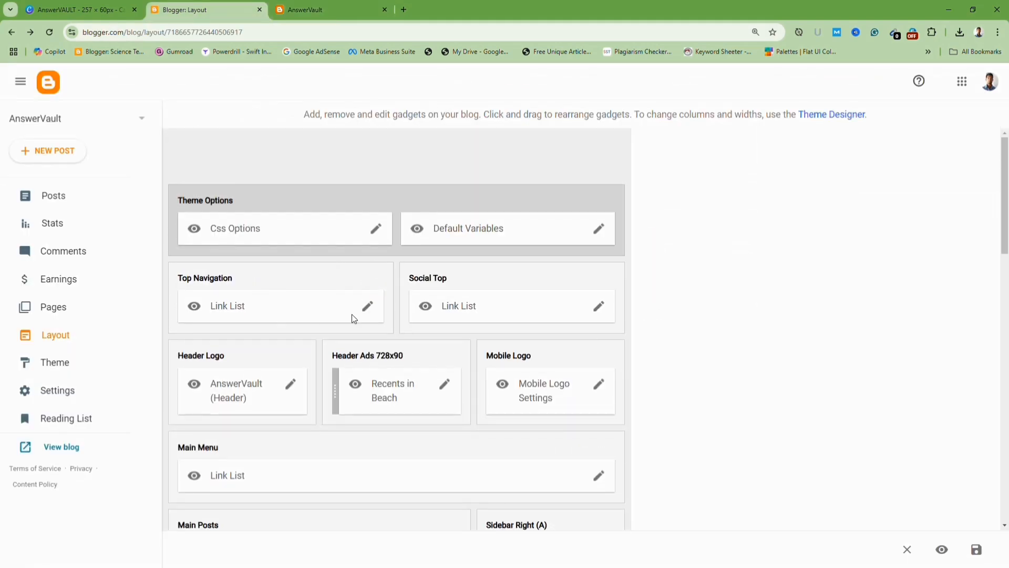
click(367, 307)
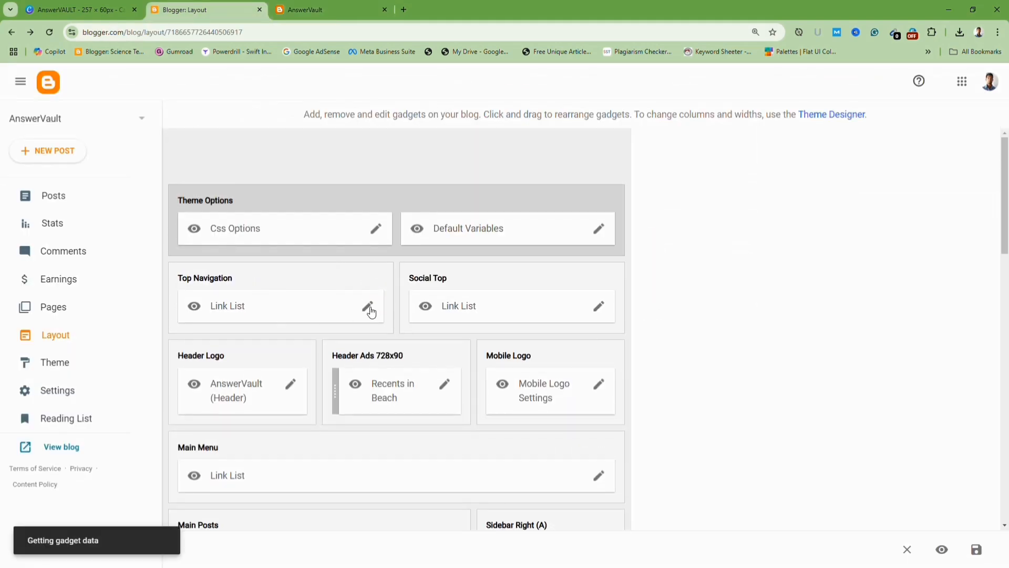
scroll(448, 315, down, 3)
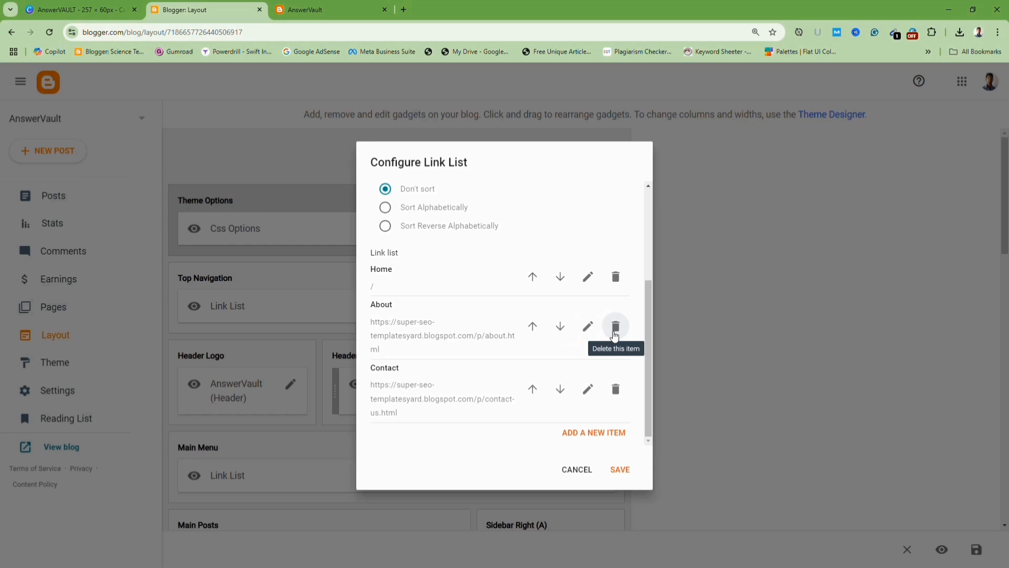
click(615, 328)
click(616, 388)
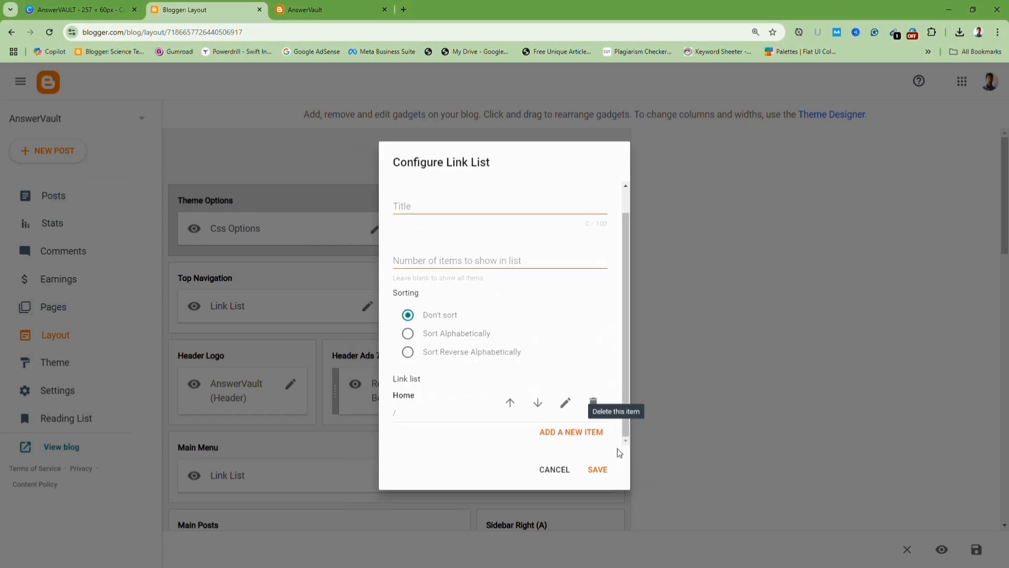
click(598, 468)
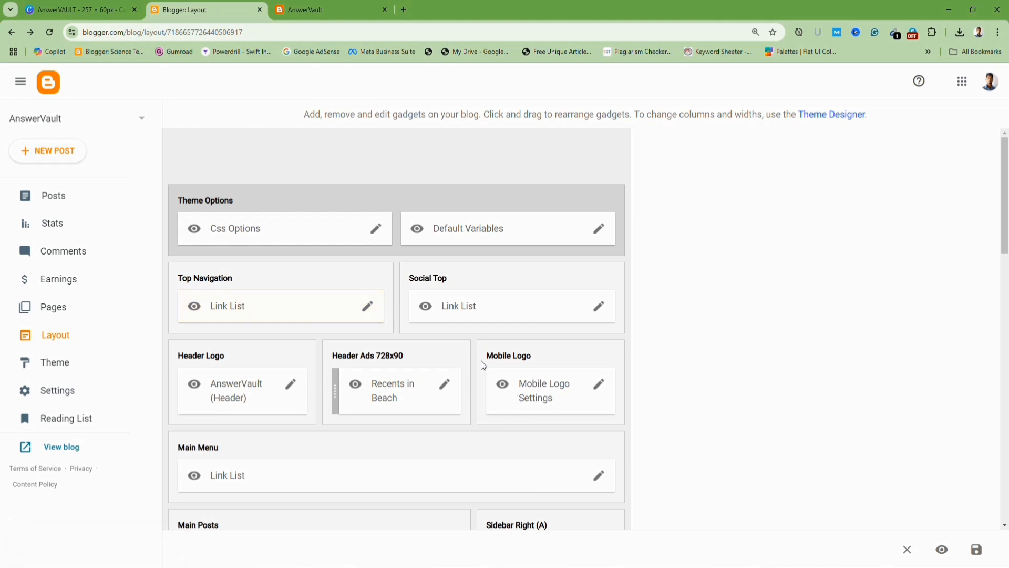
Reload the blog to check its top navigation bar, then return to the Layout page.
click(302, 9)
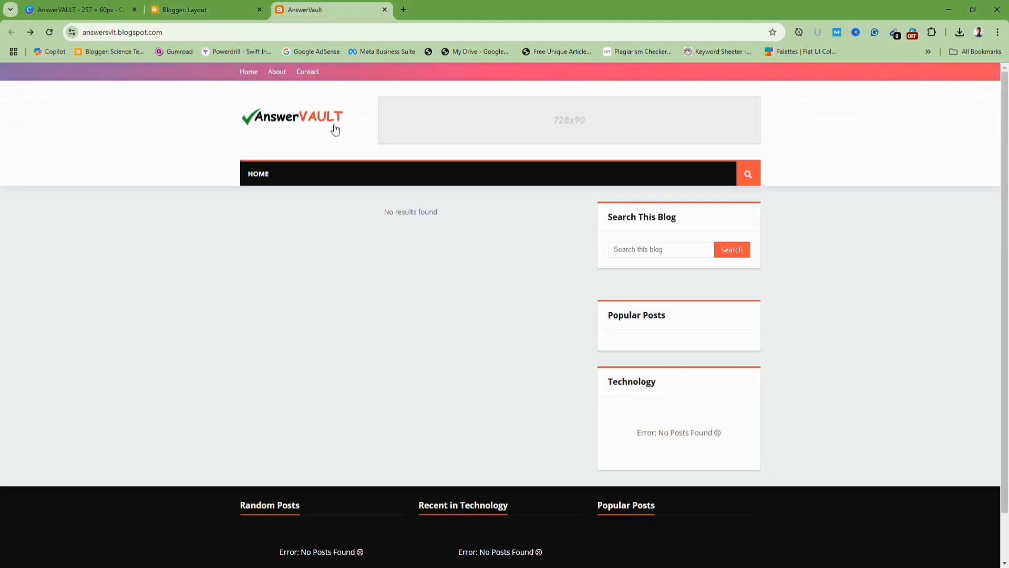
click(52, 30)
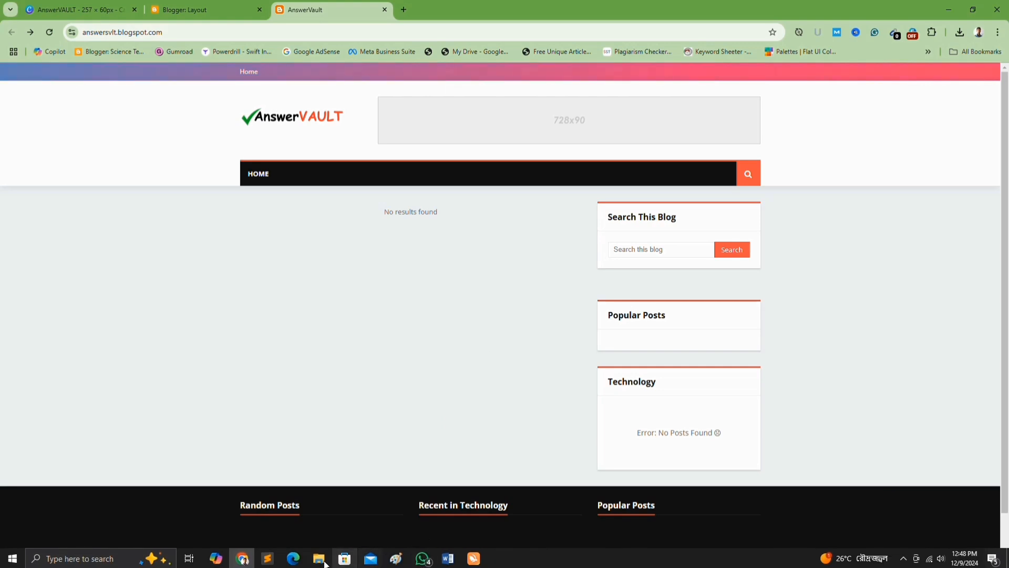
click(208, 7)
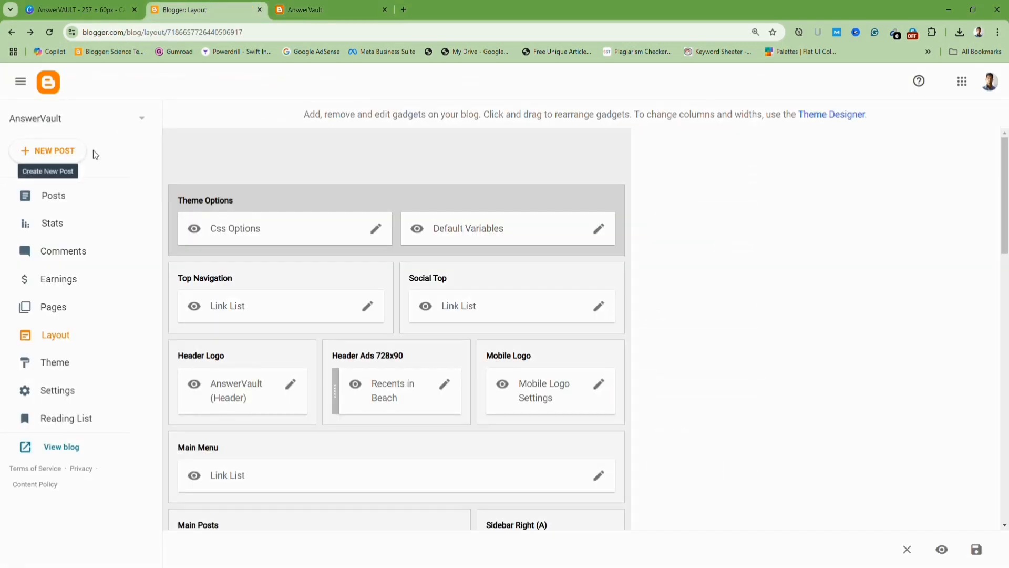
Start a new post and open the Word document 'How to Choose the Best Technologies for Your Web Application' from D:\Blogger Templates\Text.
click(46, 158)
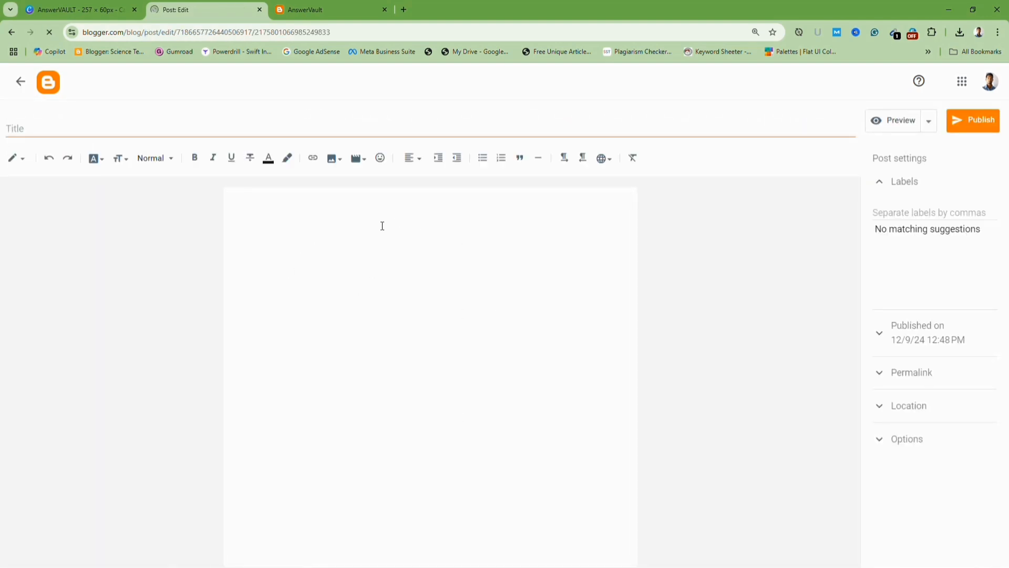
click(331, 312)
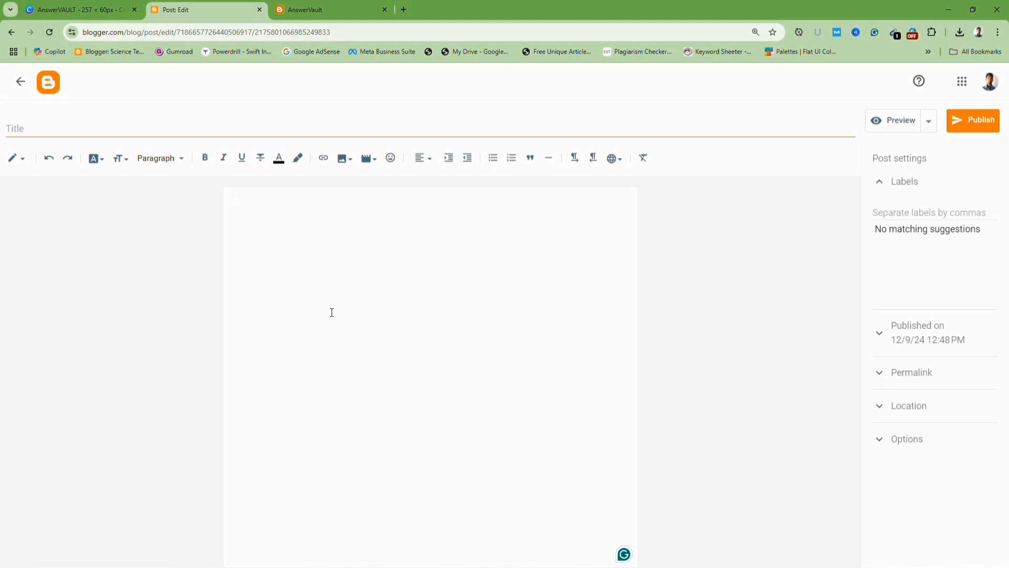
mouse_move(445, 563)
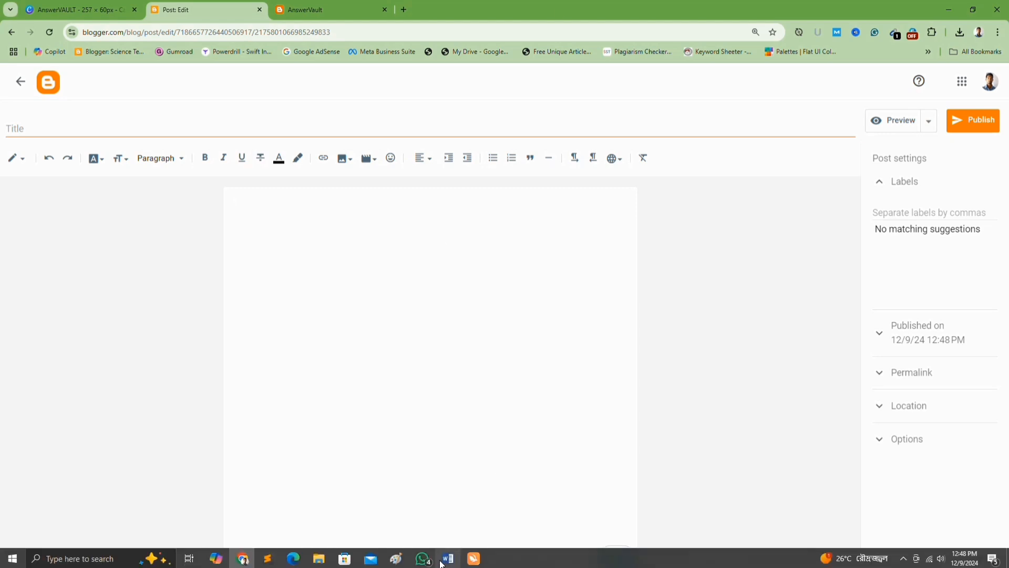
click(327, 561)
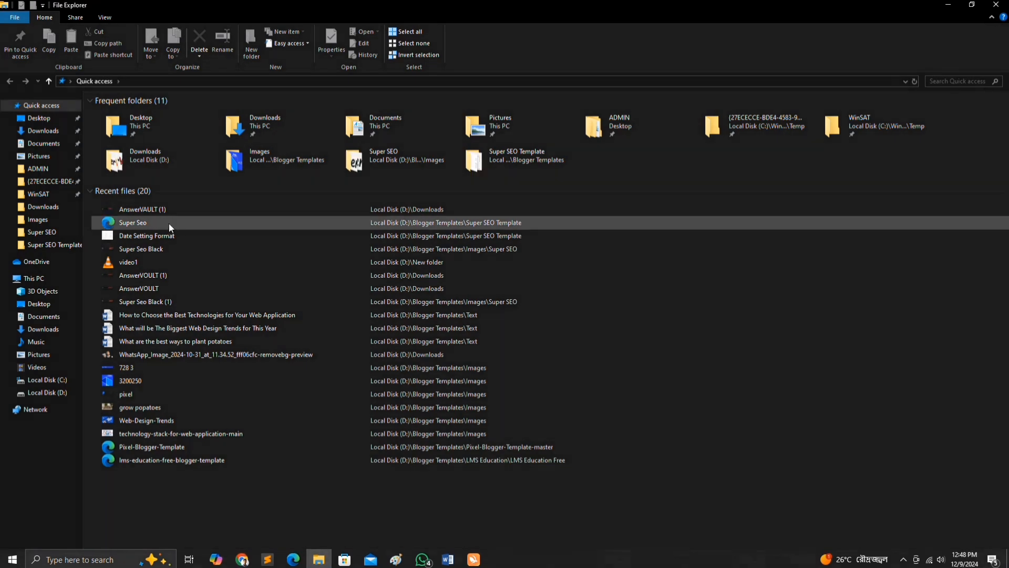
click(50, 392)
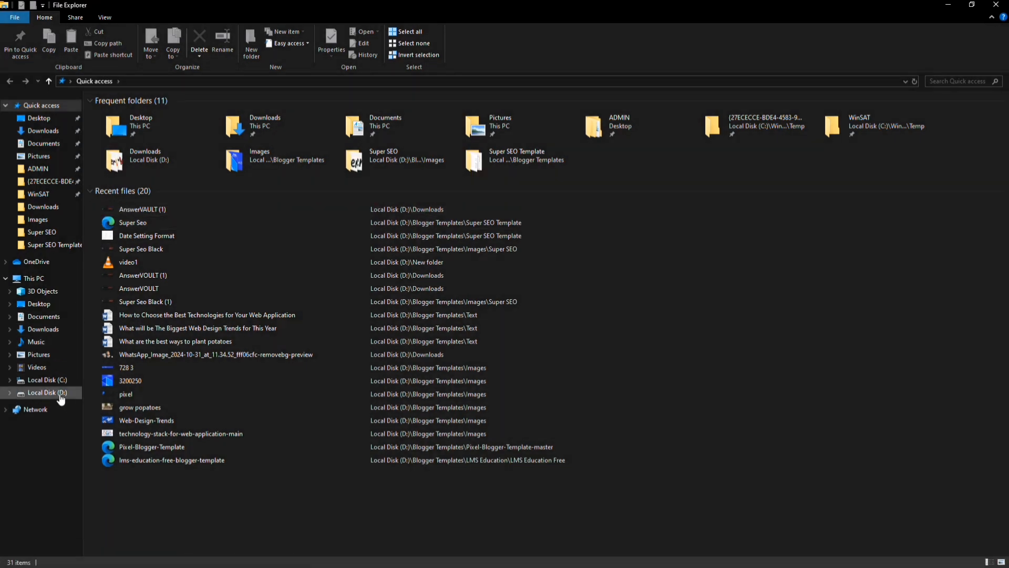
double_click(143, 168)
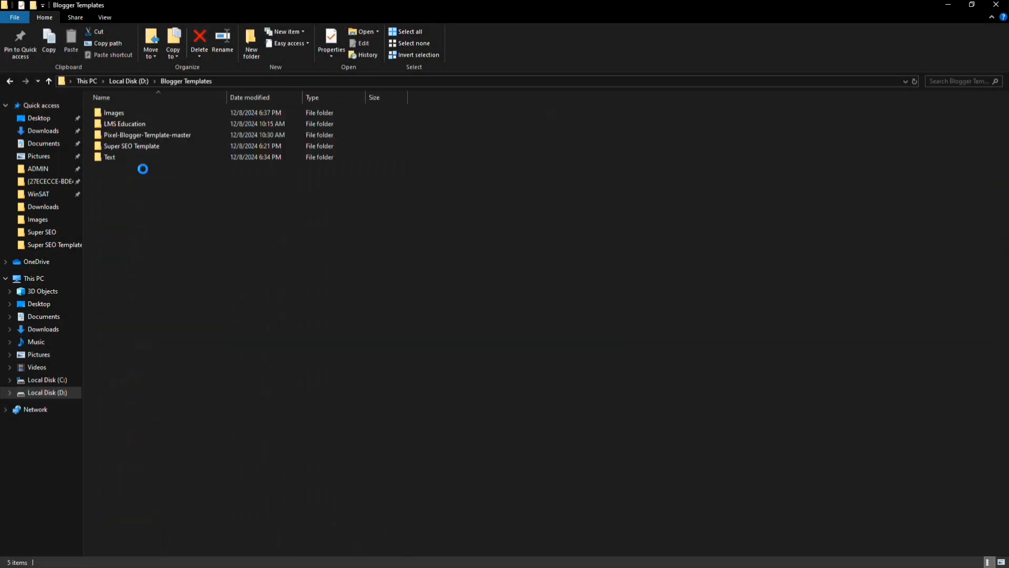
double_click(124, 156)
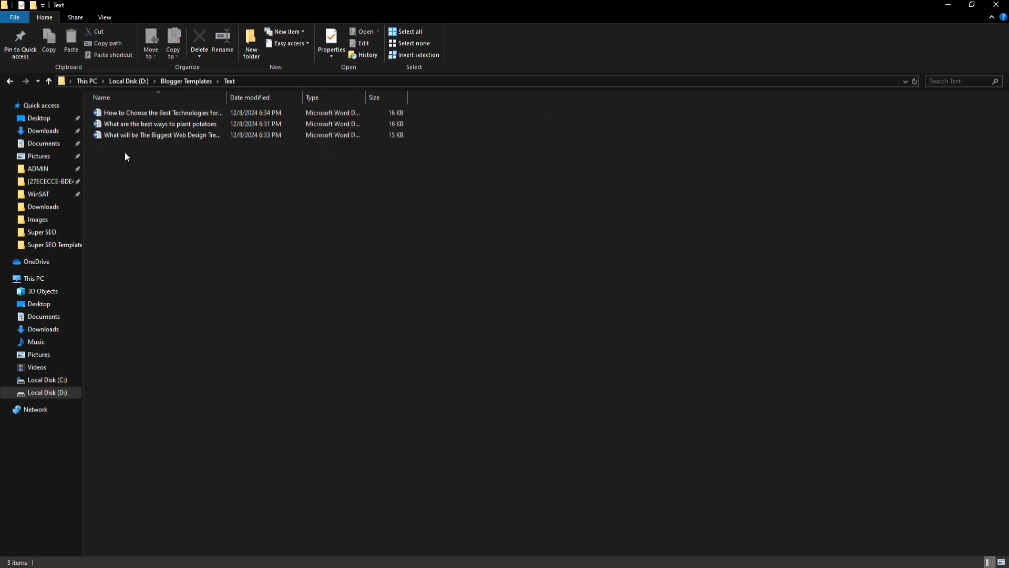
double_click(137, 113)
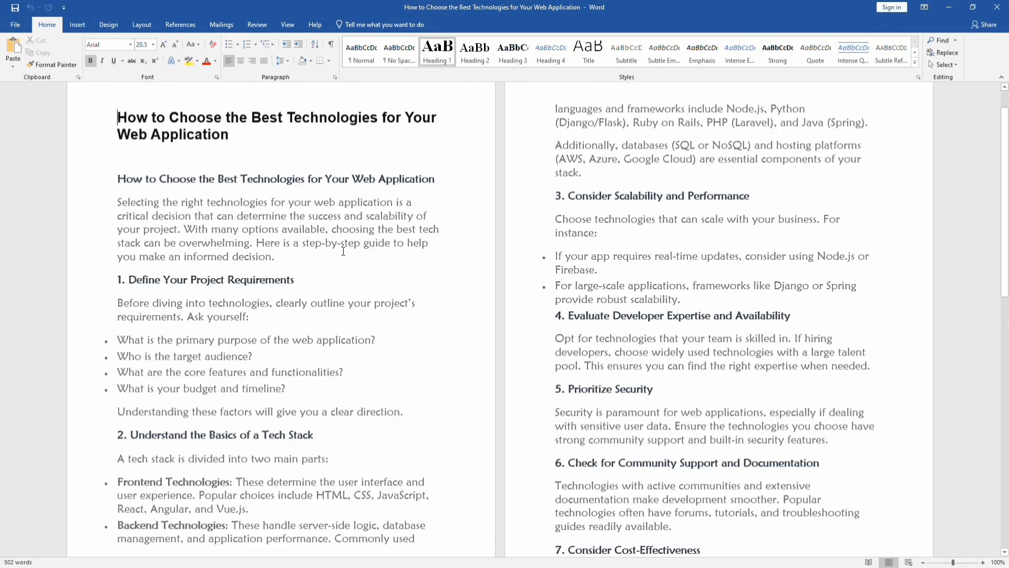
Copy the document's main heading and paste it as the post title.
triple_click(149, 162)
key(ctrl+c)
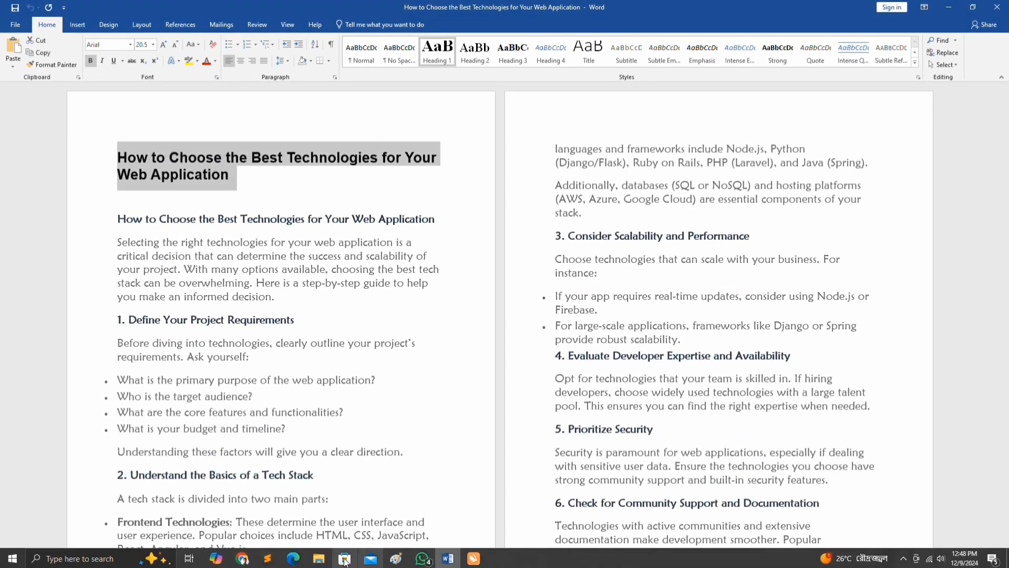
click(320, 559)
click(324, 562)
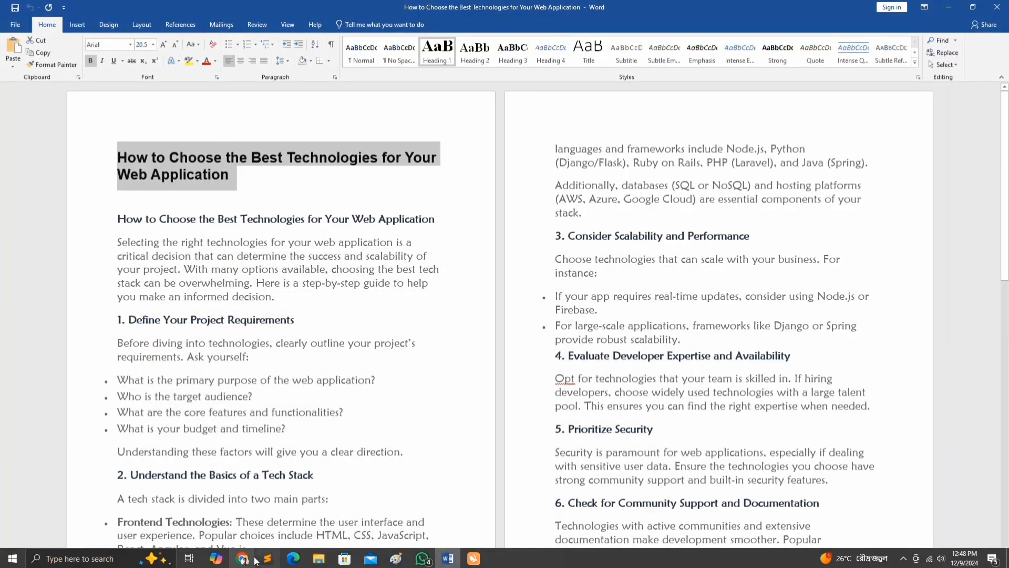
click(242, 559)
click(128, 126)
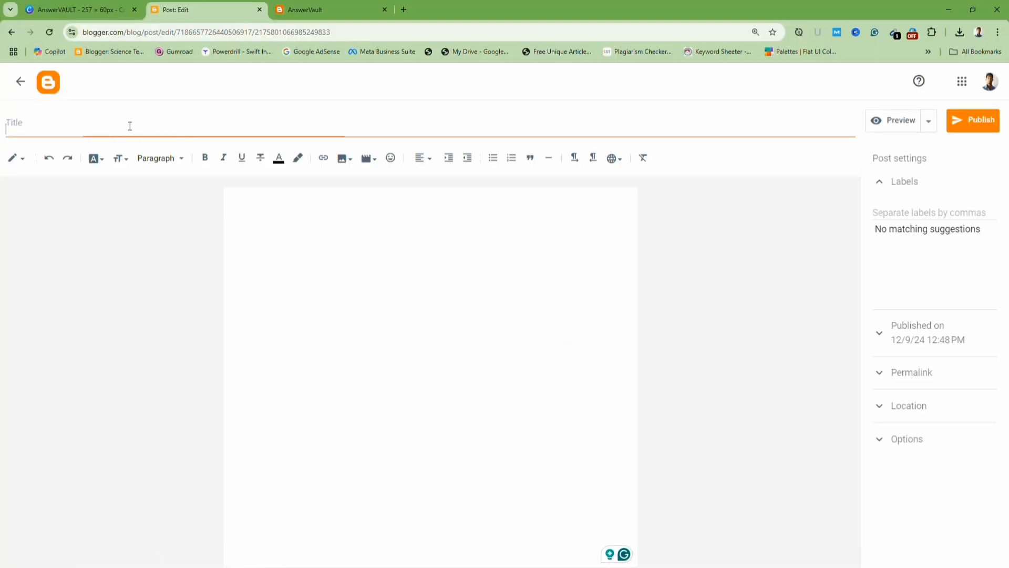
key(ctrl+v)
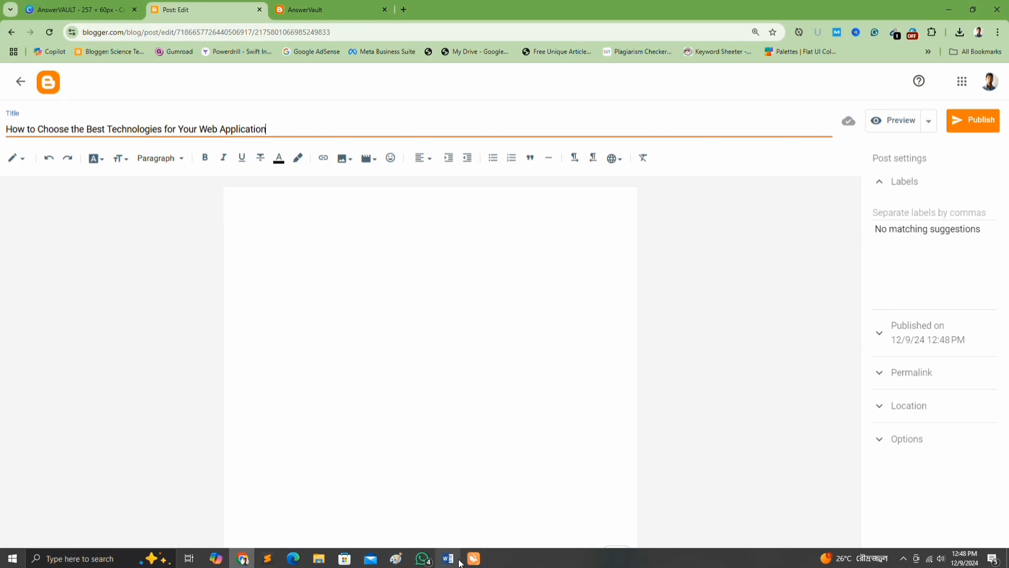
Copy the entire document text and paste it into the post body.
click(454, 563)
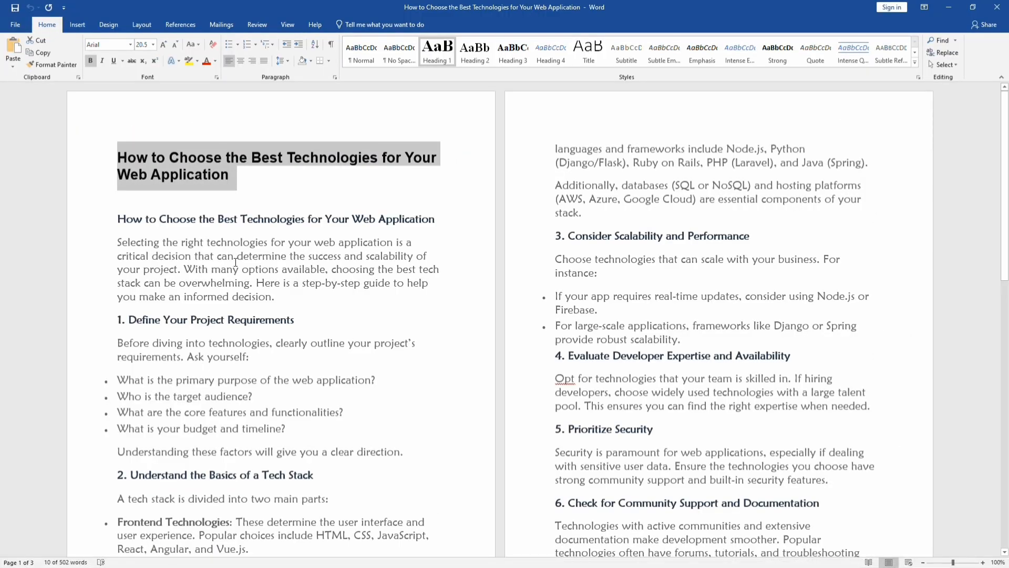
key(ctrl+a)
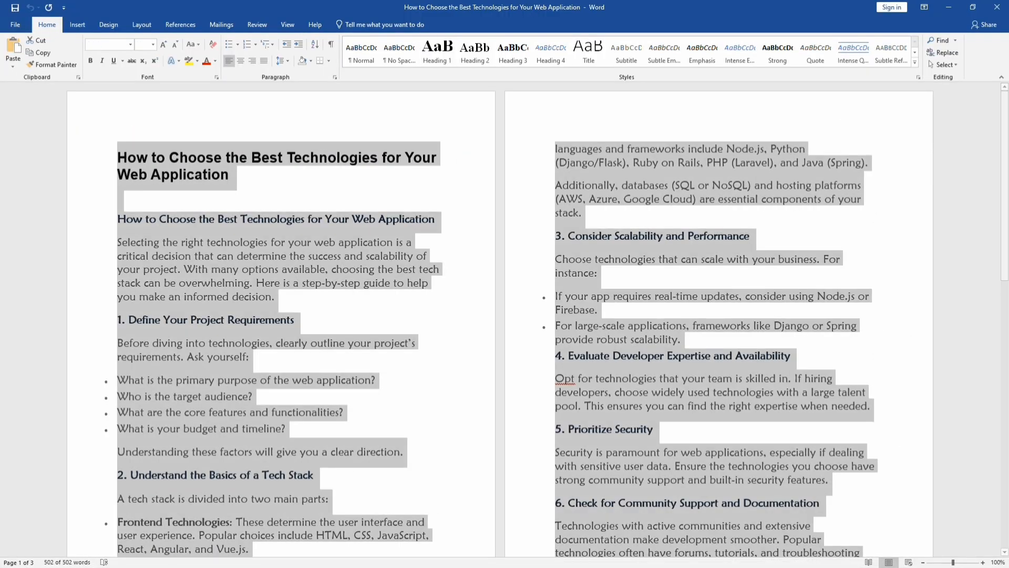
click(328, 564)
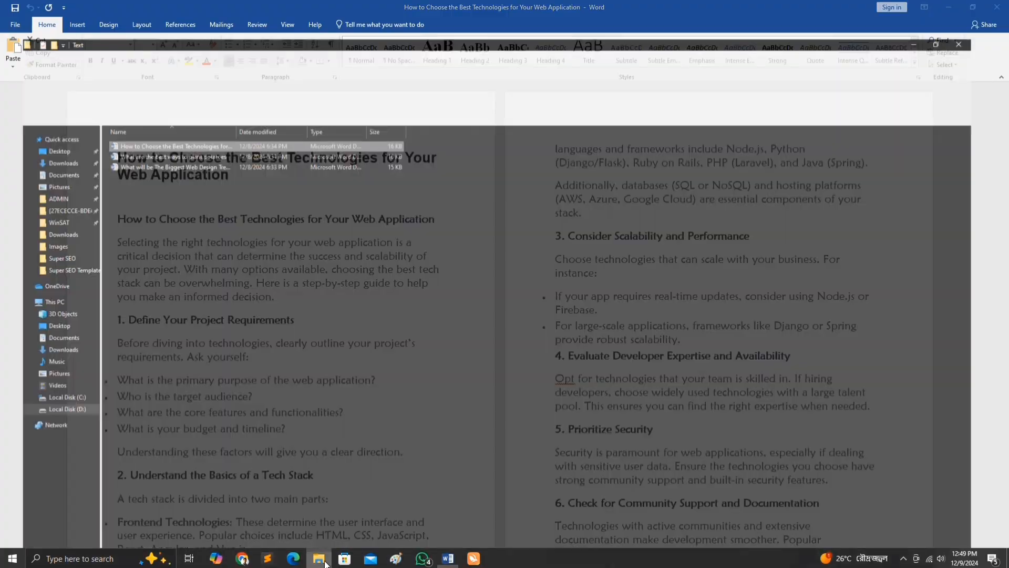
click(242, 558)
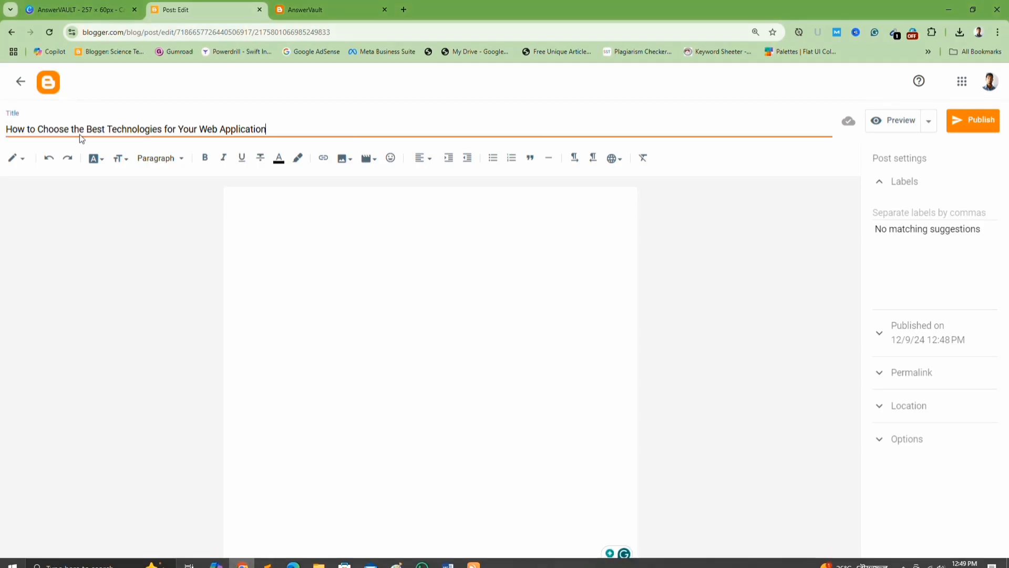
click(288, 243)
key(ctrl+v)
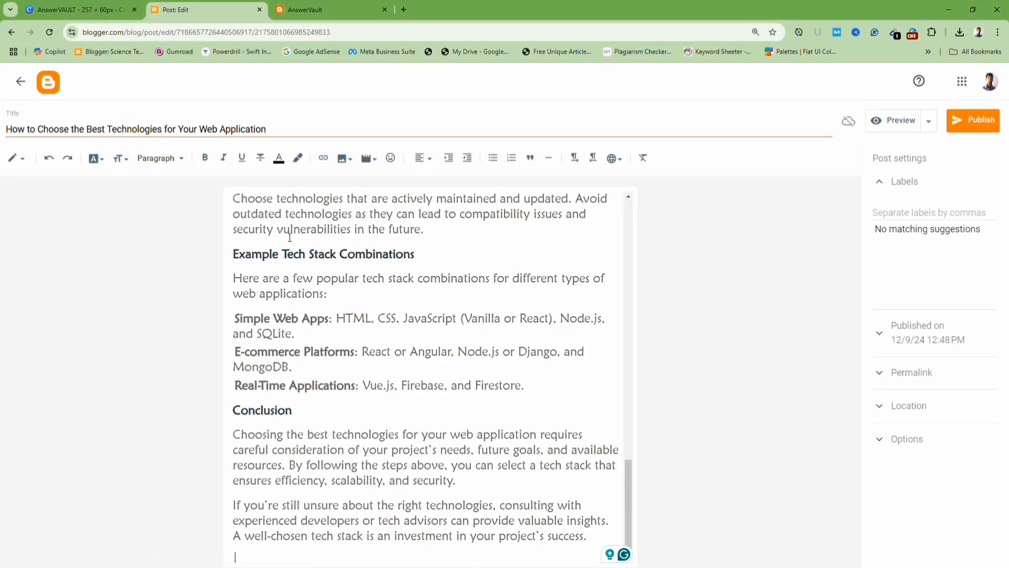
Delete the duplicated title heading and blank line at the top of the post body.
scroll(372, 244, up, 10)
scroll(372, 245, up, 7)
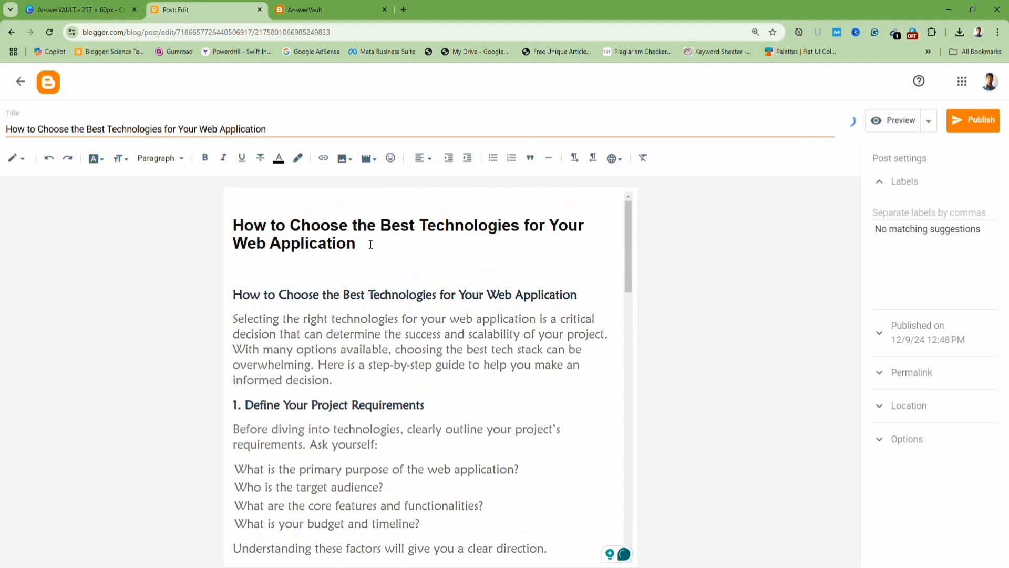
drag(268, 272, 218, 229)
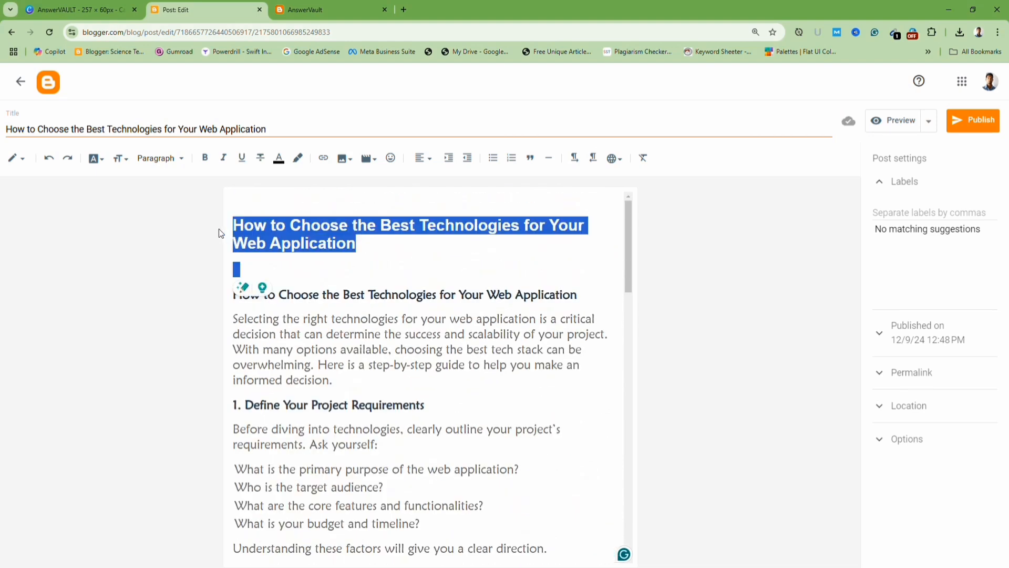
key(BackSpace)
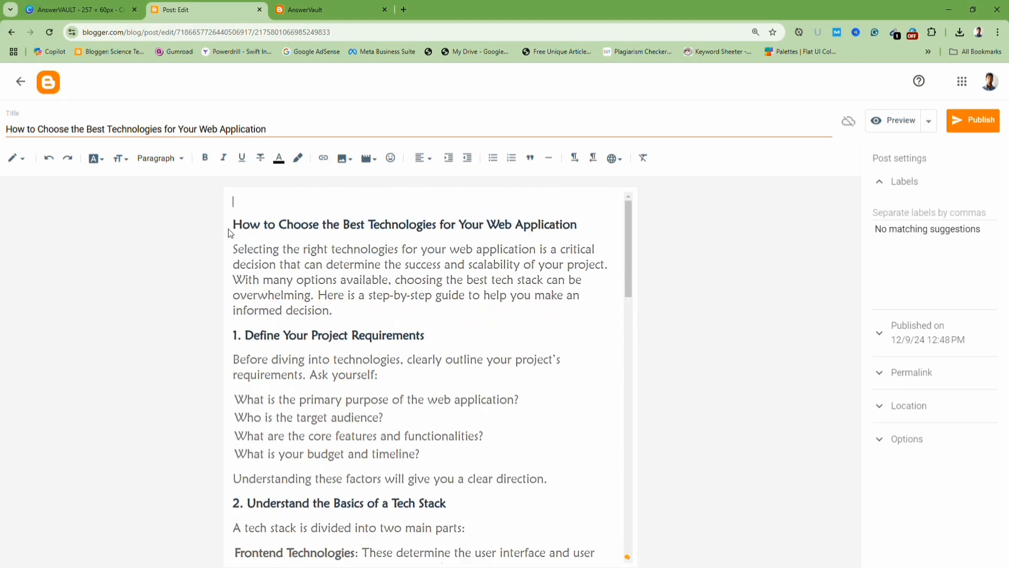
key(BackSpace)
scroll(263, 244, down, 8)
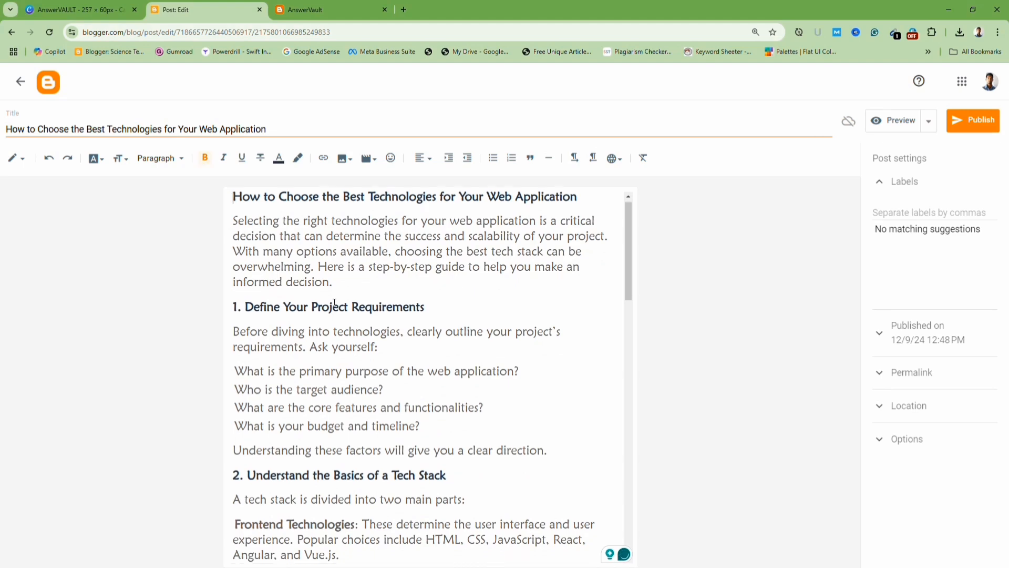
scroll(340, 296, up, 8)
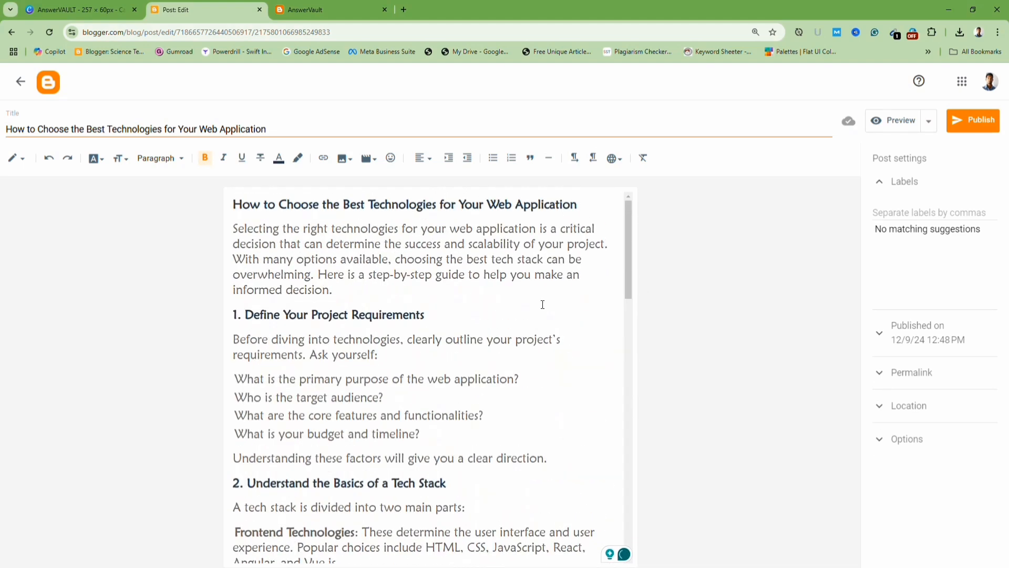
Insert the image 'technology-stack-for-web-application-main' from D:\Blogger Templates\Images on new lines below the intro paragraph.
click(349, 289)
key(Return)
key(Return)
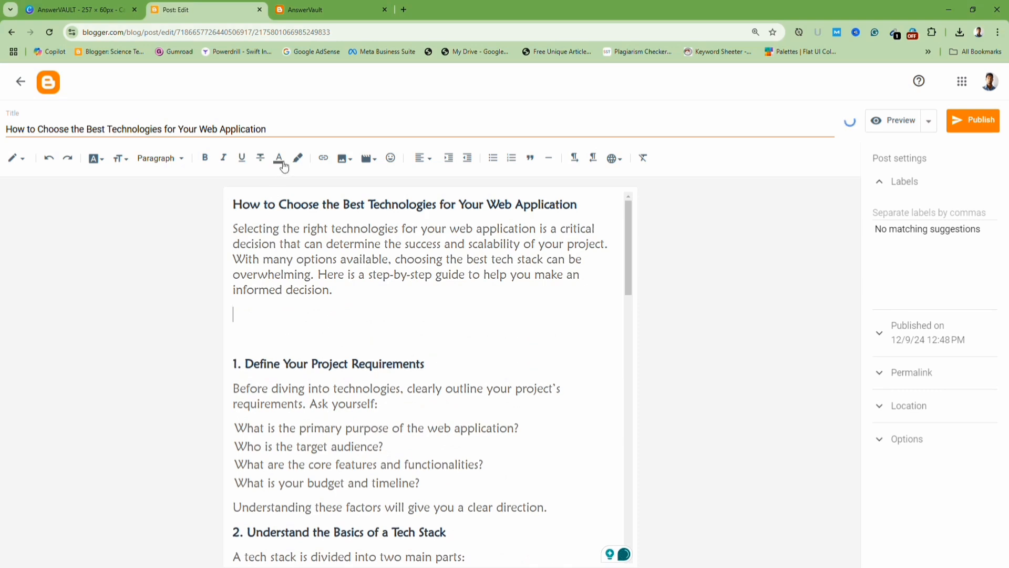
click(342, 159)
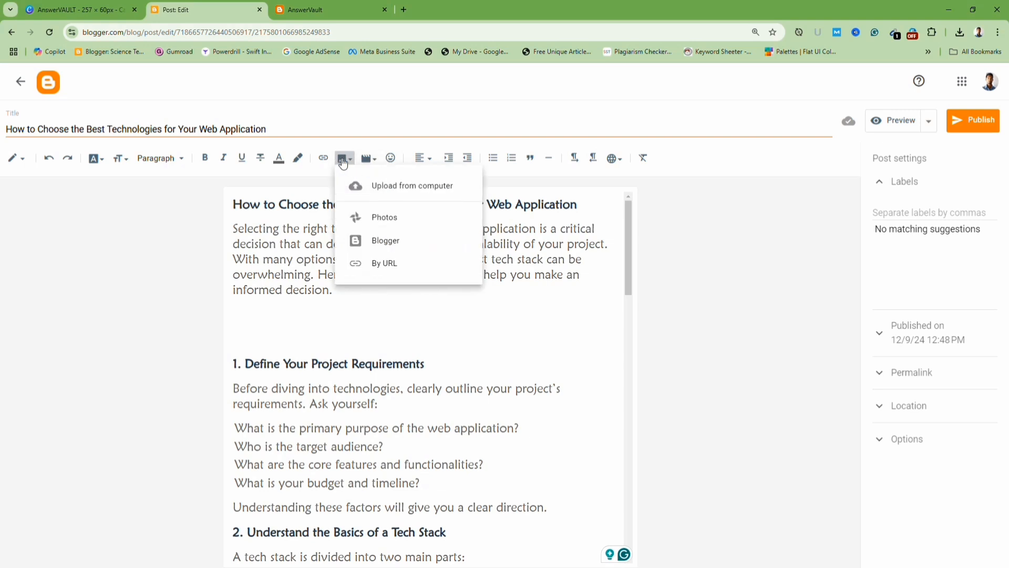
click(423, 190)
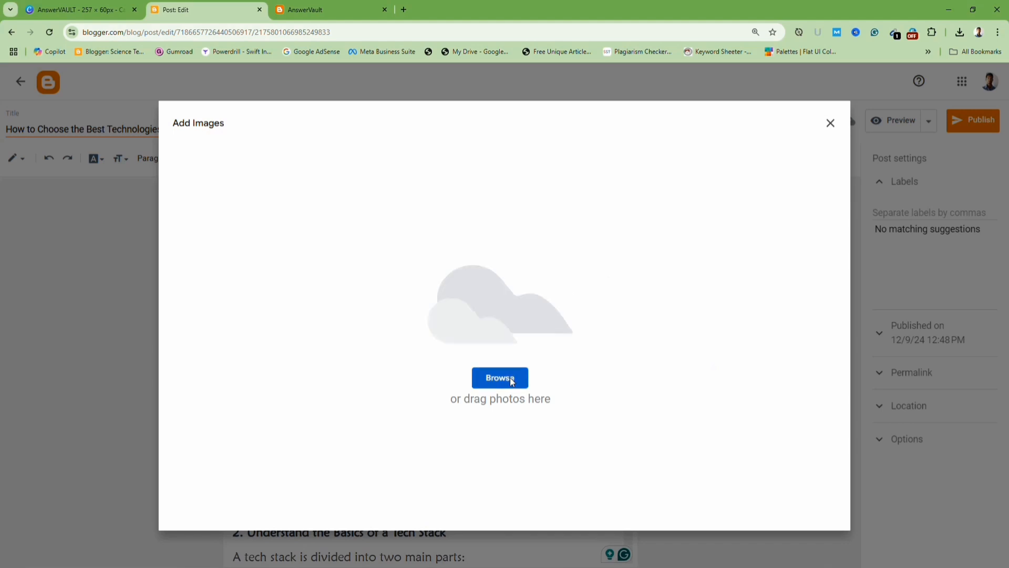
click(513, 382)
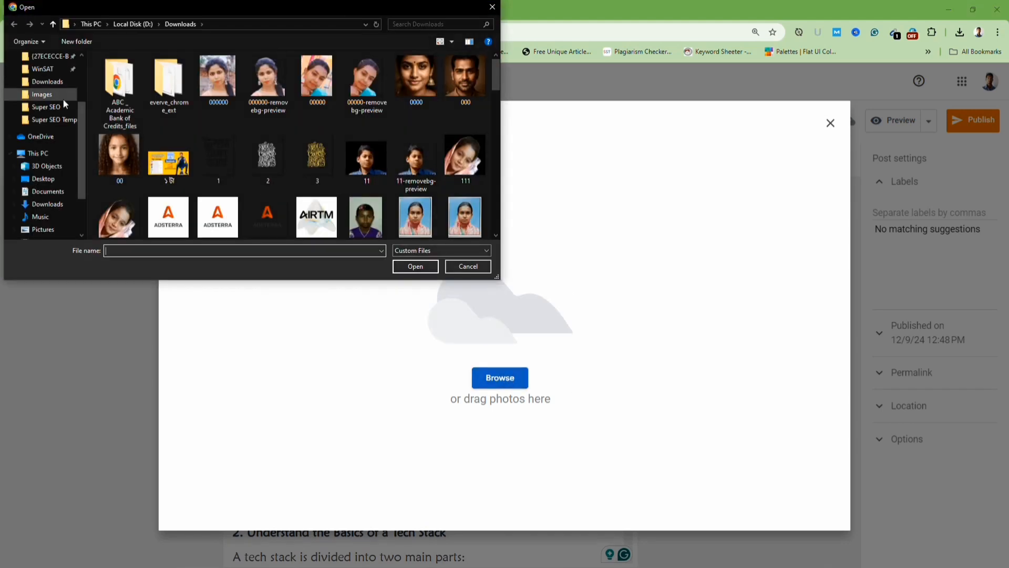
click(50, 207)
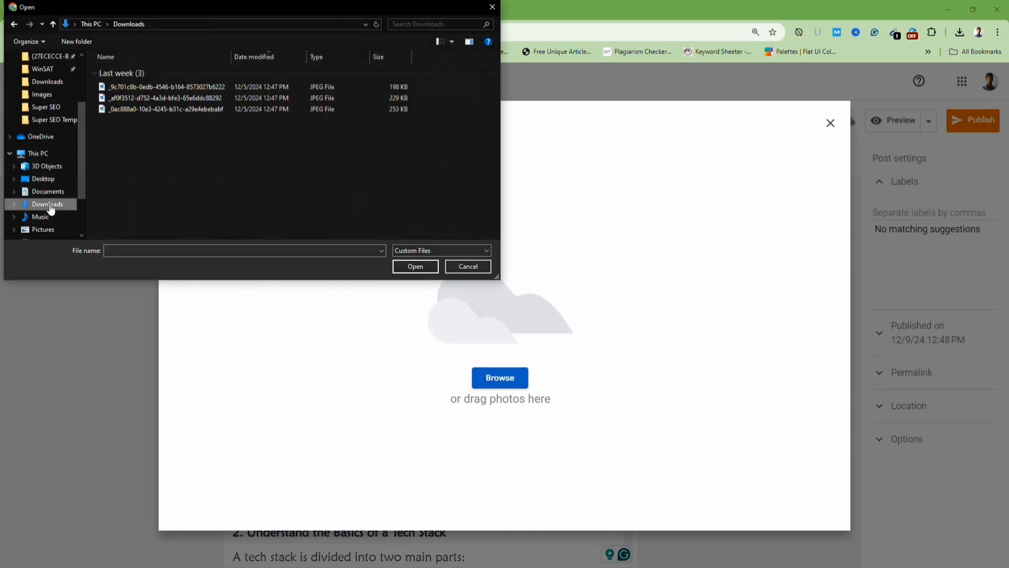
scroll(67, 209, down, 2)
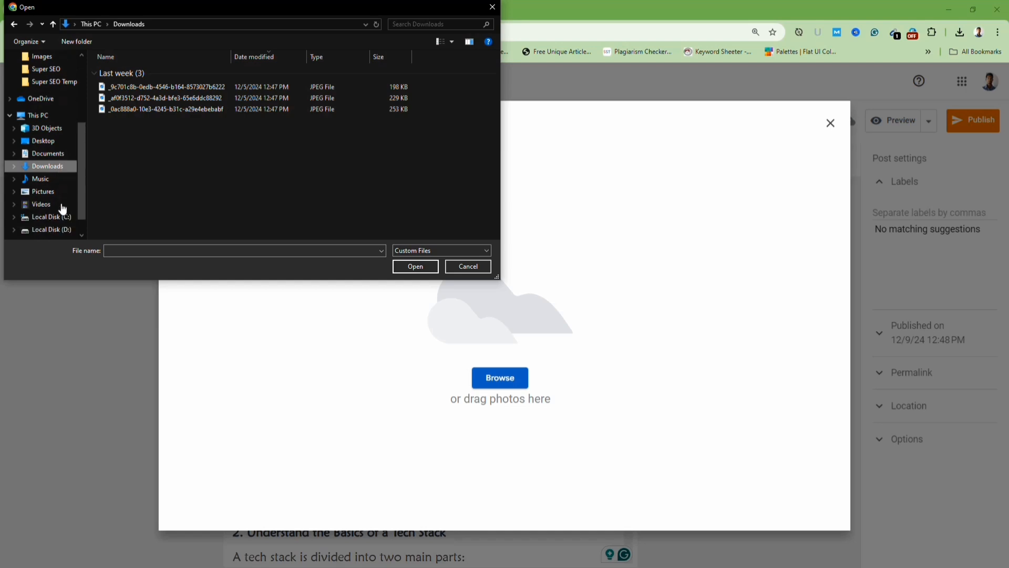
click(63, 208)
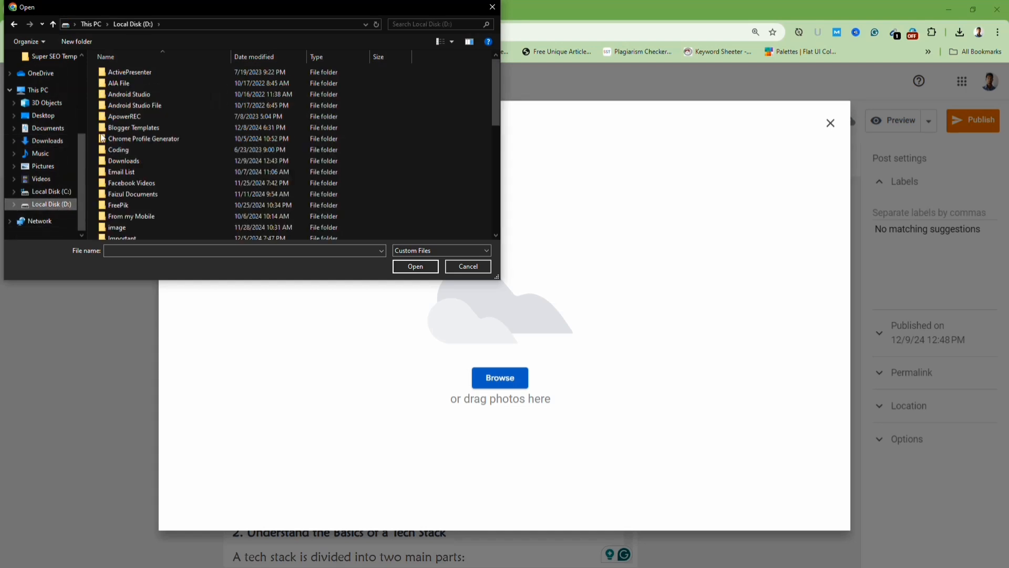
double_click(145, 124)
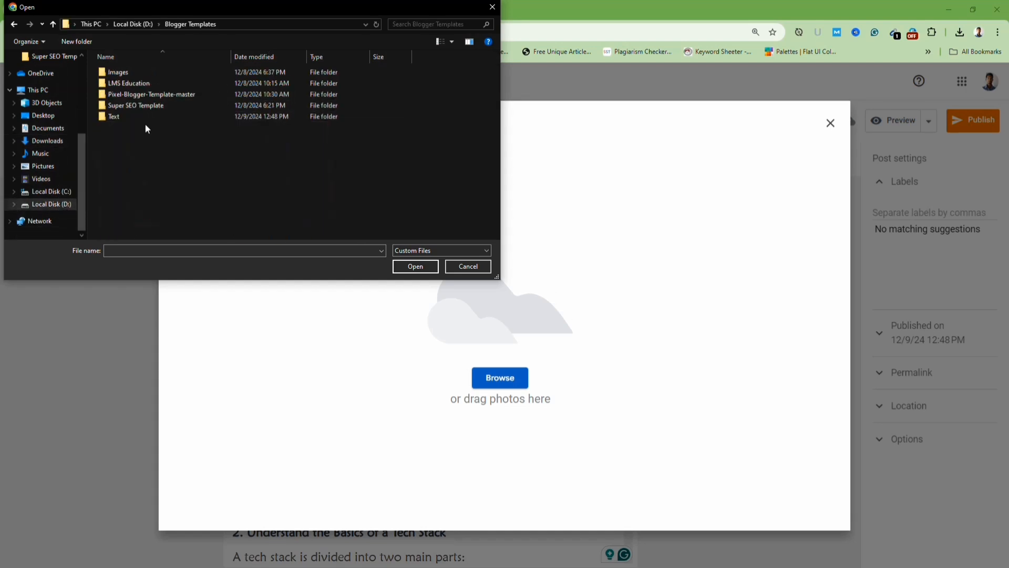
double_click(124, 77)
click(463, 105)
click(419, 116)
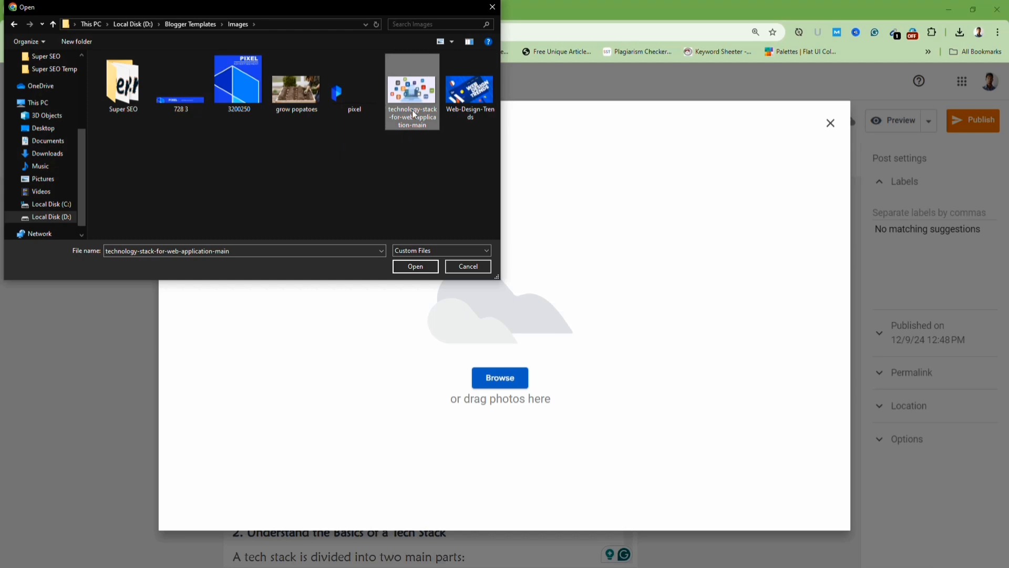
click(415, 267)
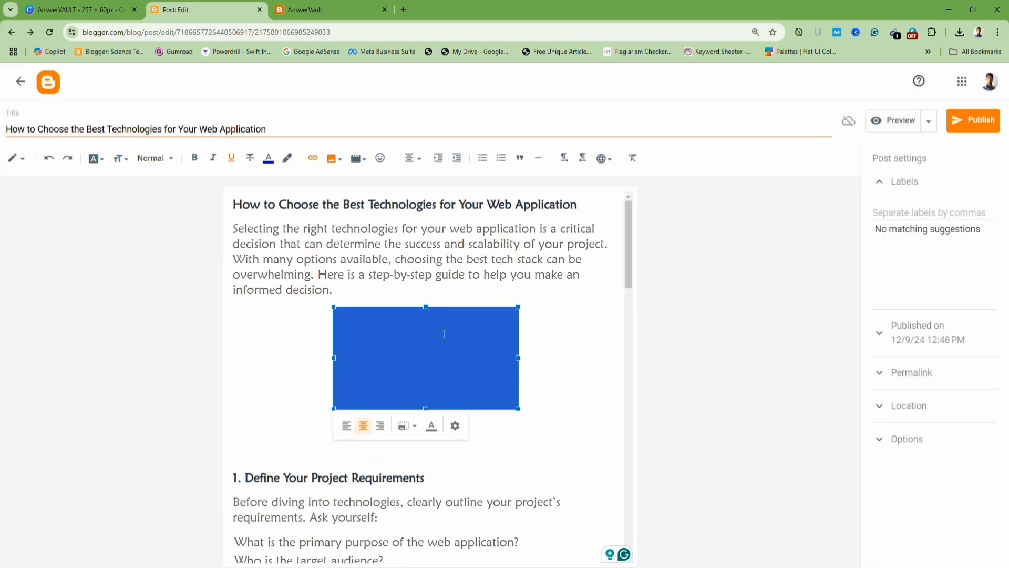
Set the inserted image's size to X-Large.
click(455, 426)
click(437, 381)
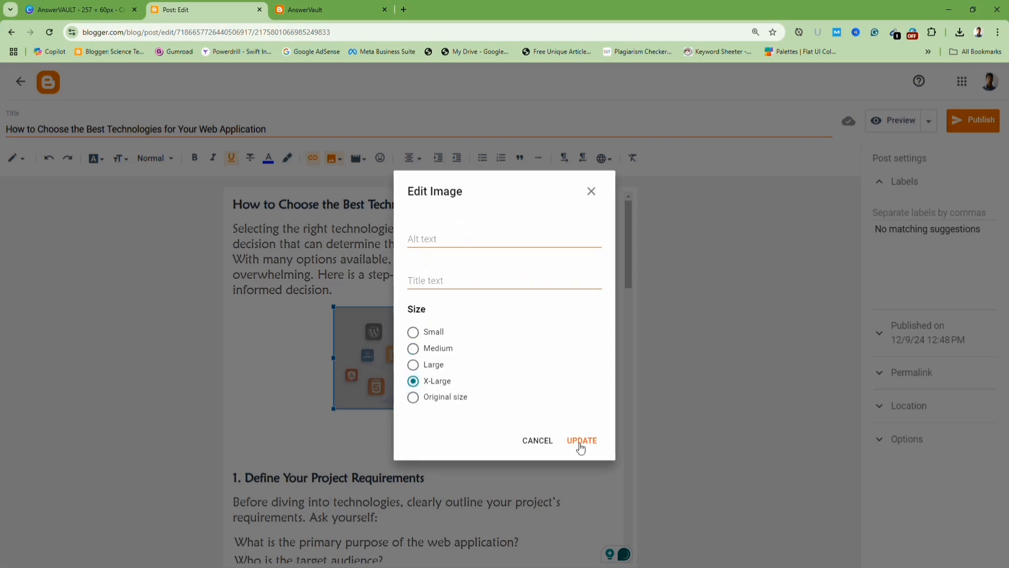
click(583, 441)
Remove the extra blank lines between the image and the first section heading.
scroll(380, 446, down, 3)
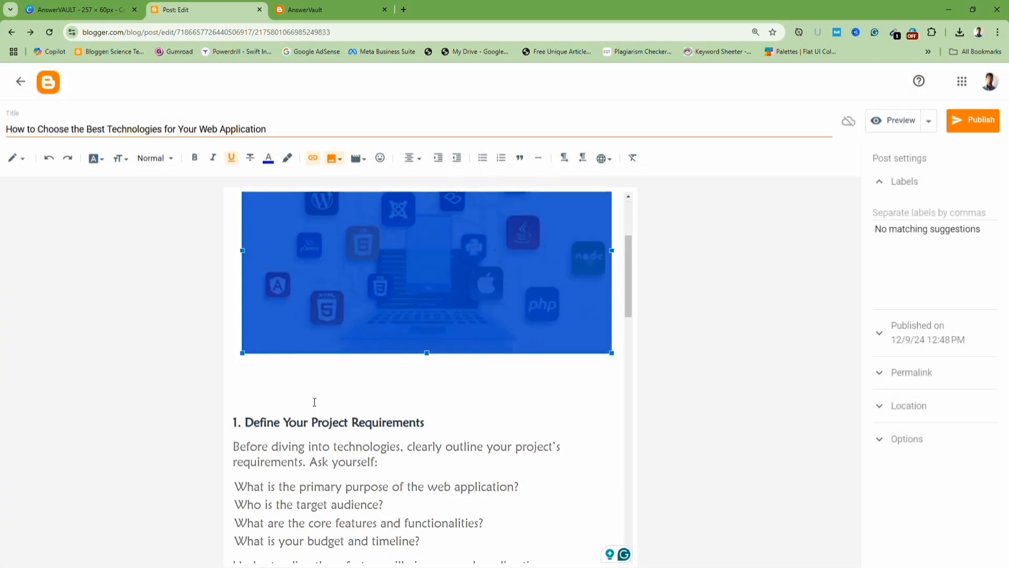
click(277, 387)
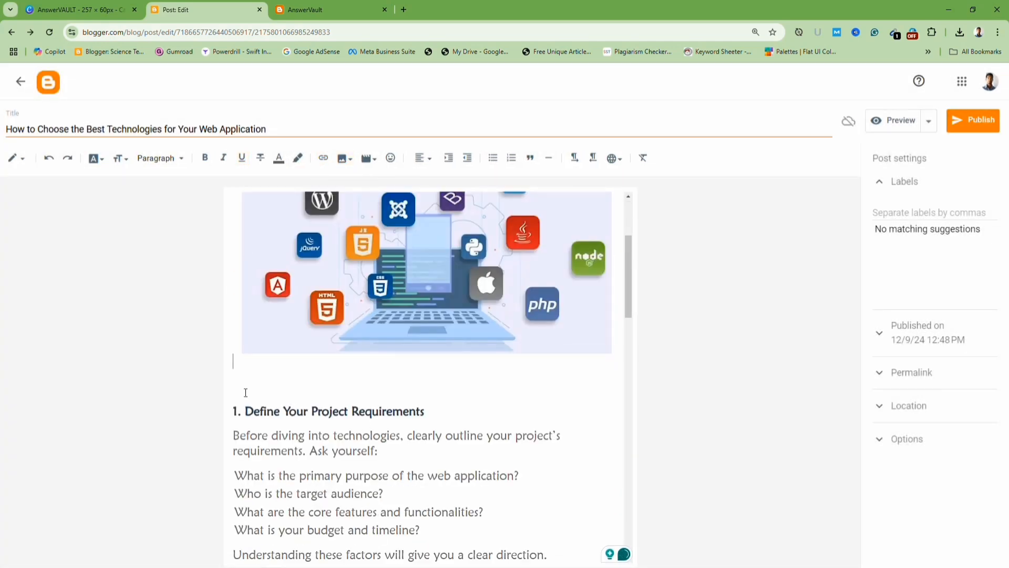
key(Delete)
scroll(384, 412, up, 1)
key(BackSpace)
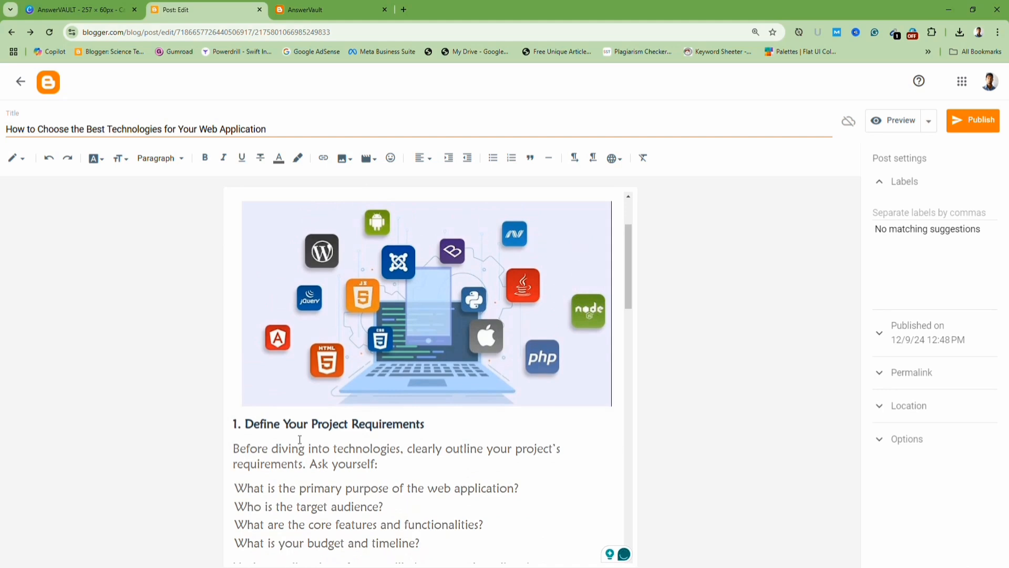
scroll(300, 441, up, 2)
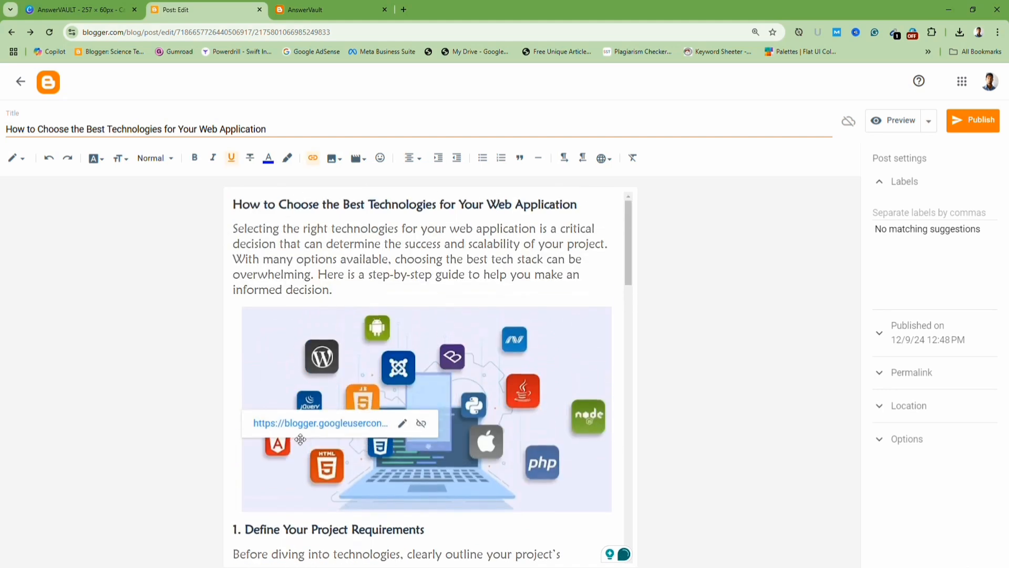
Add the label 'Technology,' to the post.
click(760, 312)
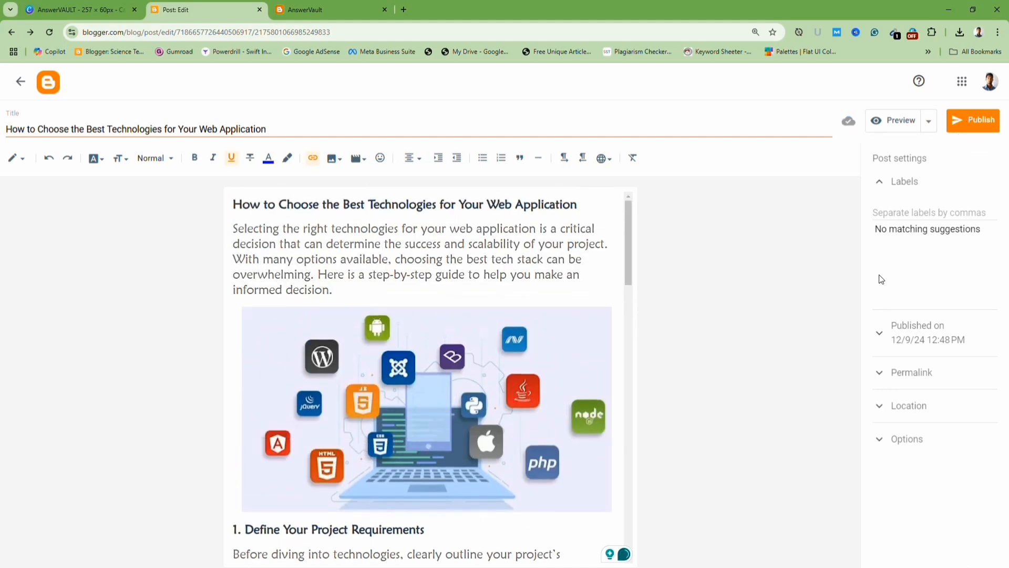
click(882, 217)
text(Technology)
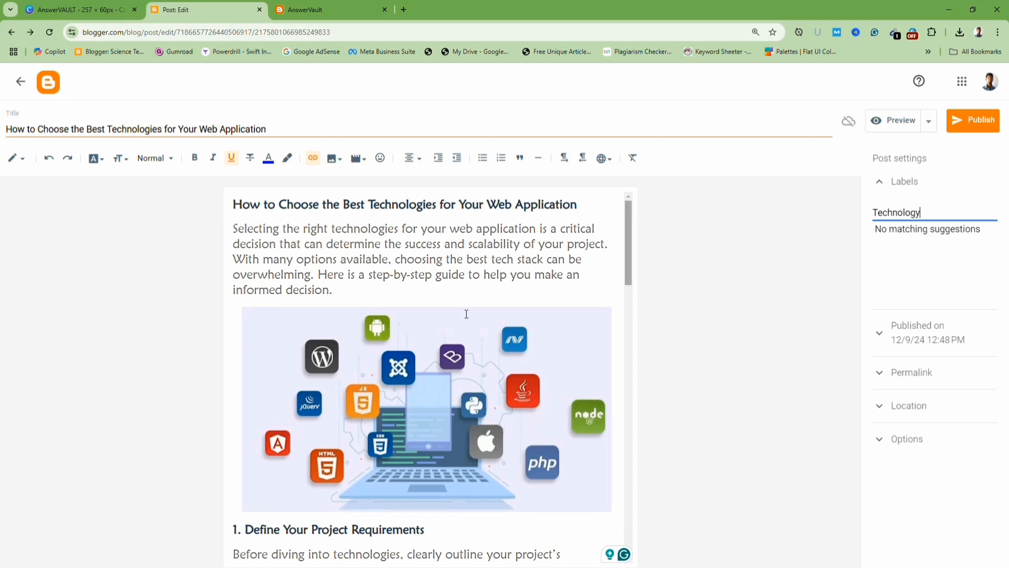
scroll(355, 288, down, 1)
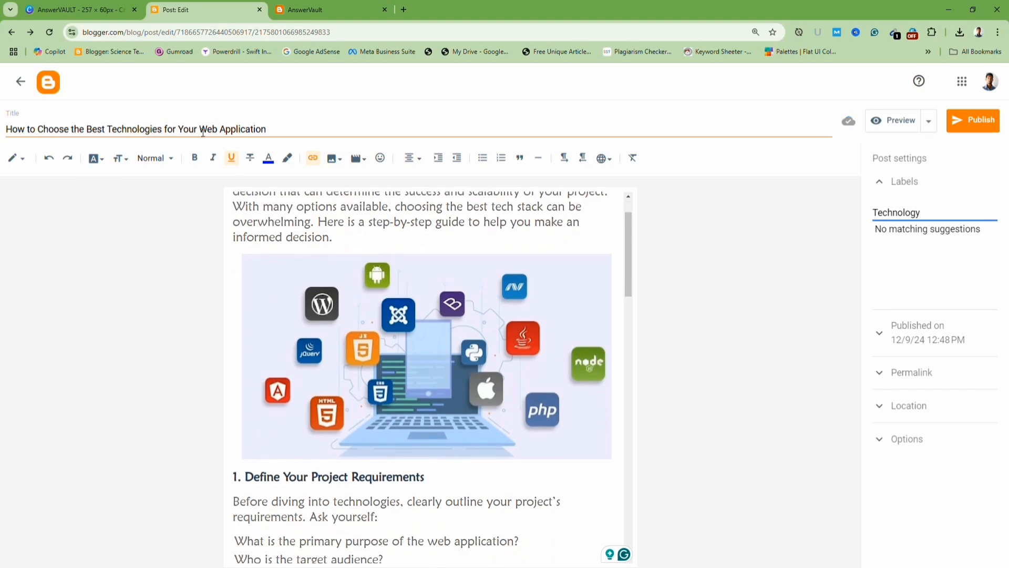
scroll(415, 273, down, 20)
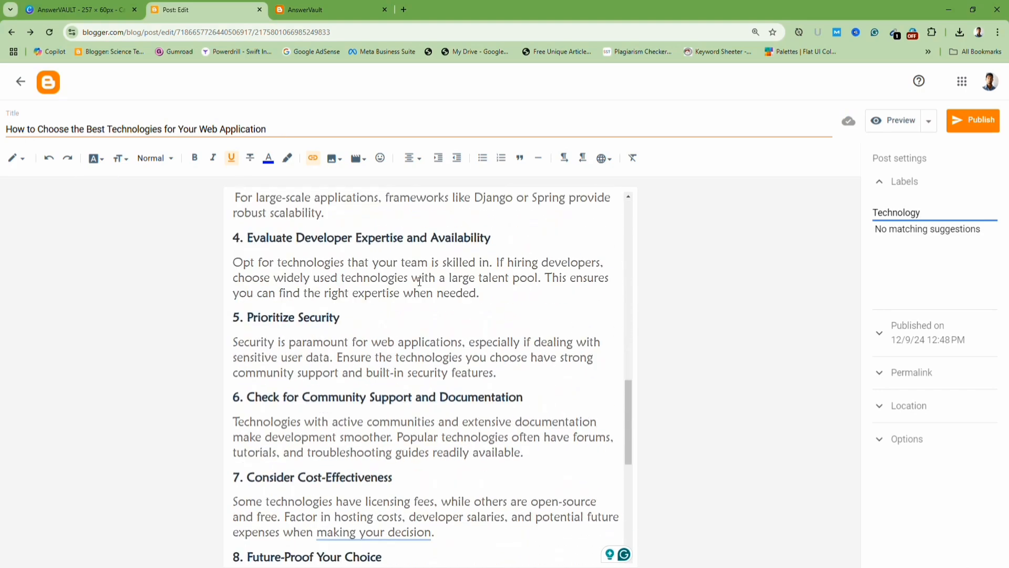
scroll(420, 281, up, 4)
scroll(420, 281, up, 15)
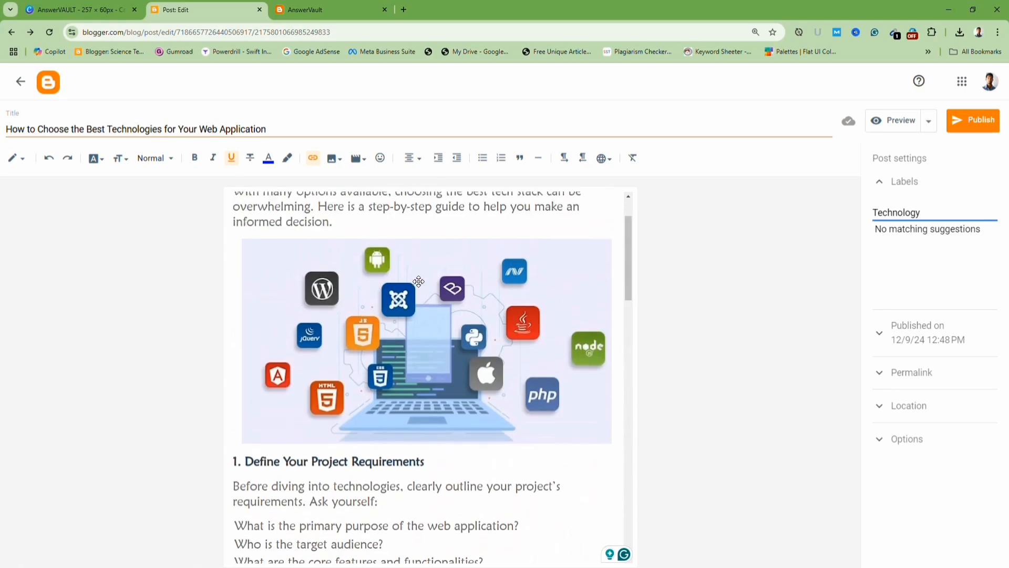
scroll(420, 281, down, 20)
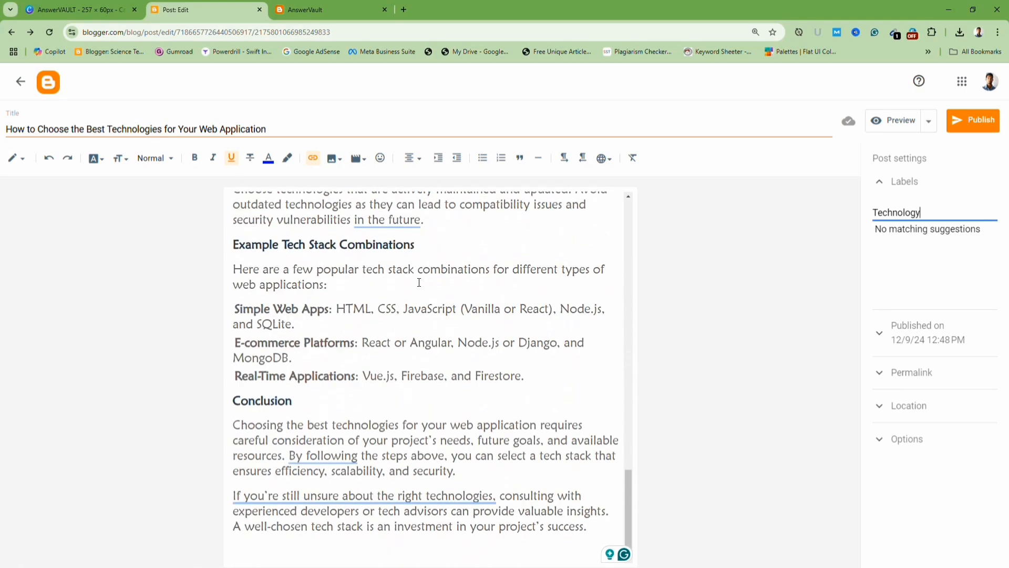
scroll(418, 281, up, 12)
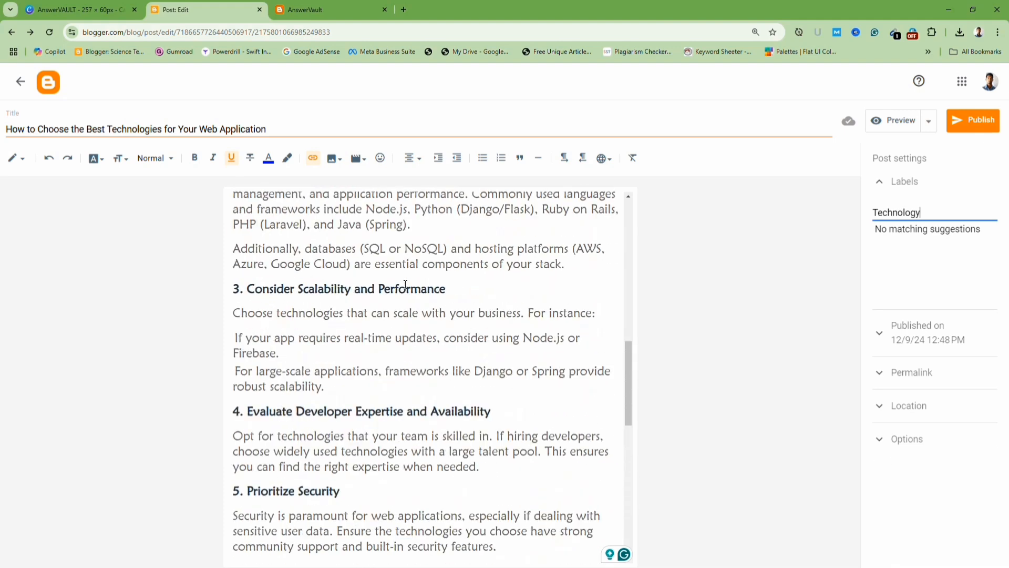
scroll(458, 349, up, 5)
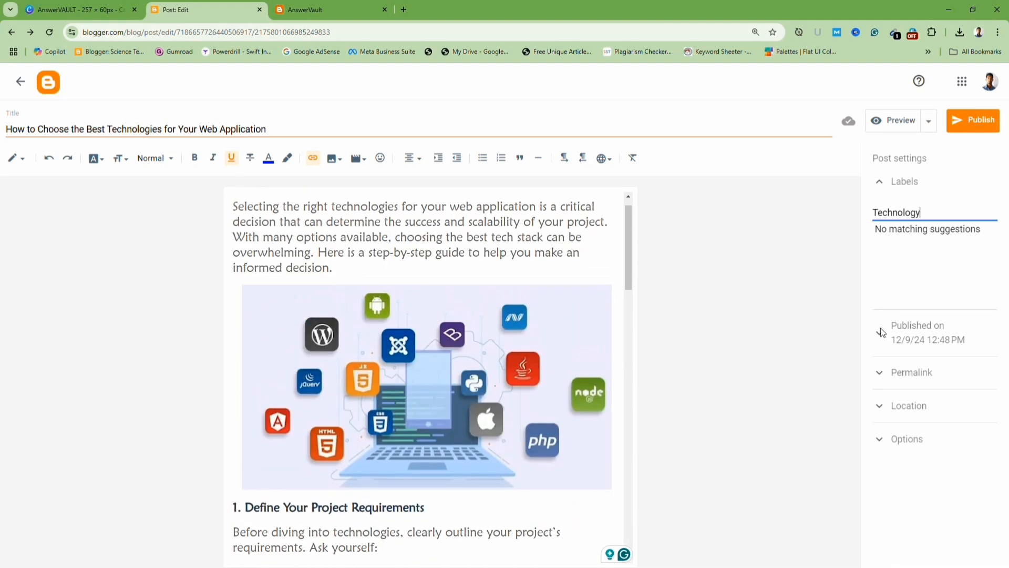
text(,)
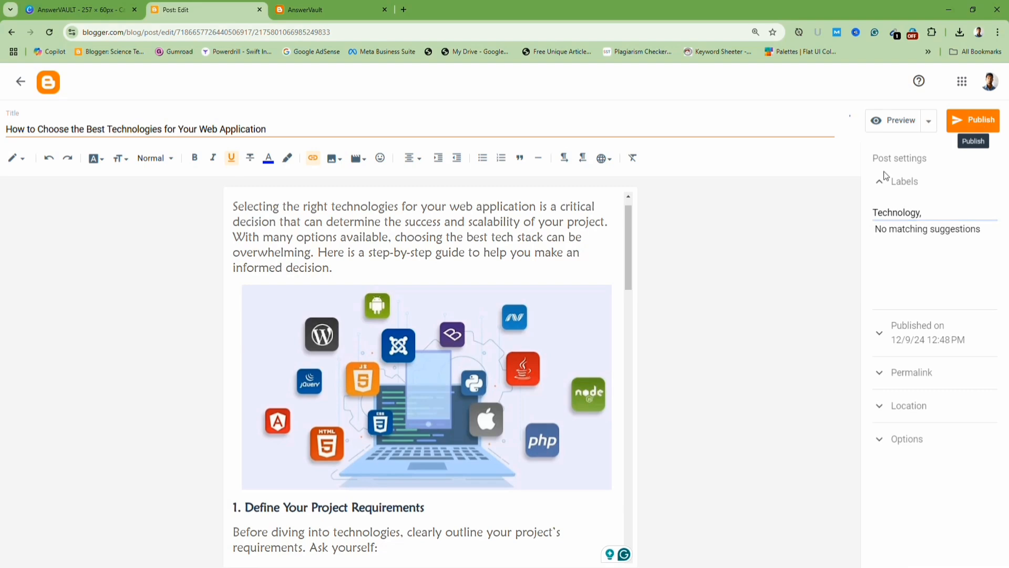
Publish the post and view it on the live blog's home page.
click(981, 121)
click(558, 349)
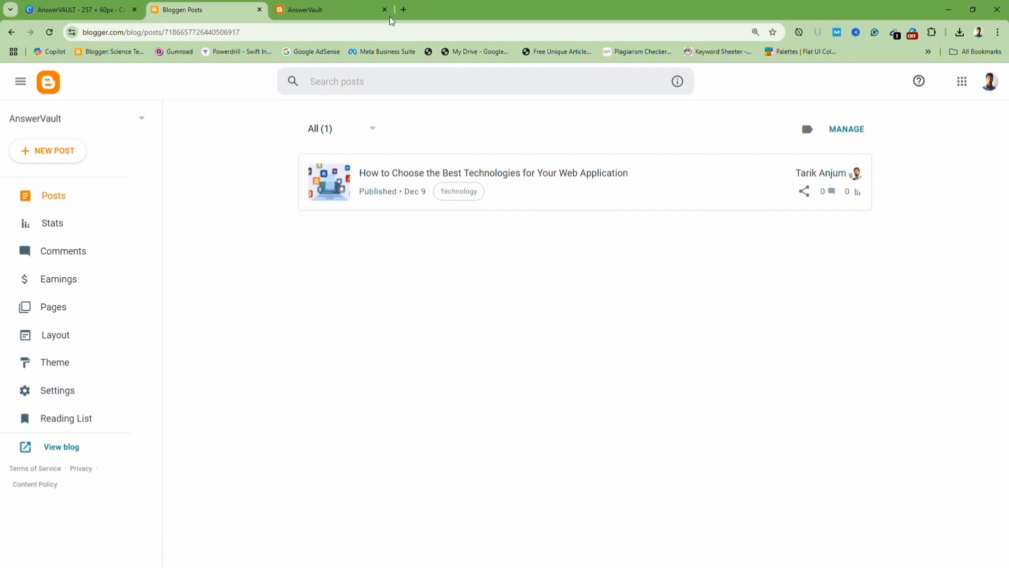
click(343, 6)
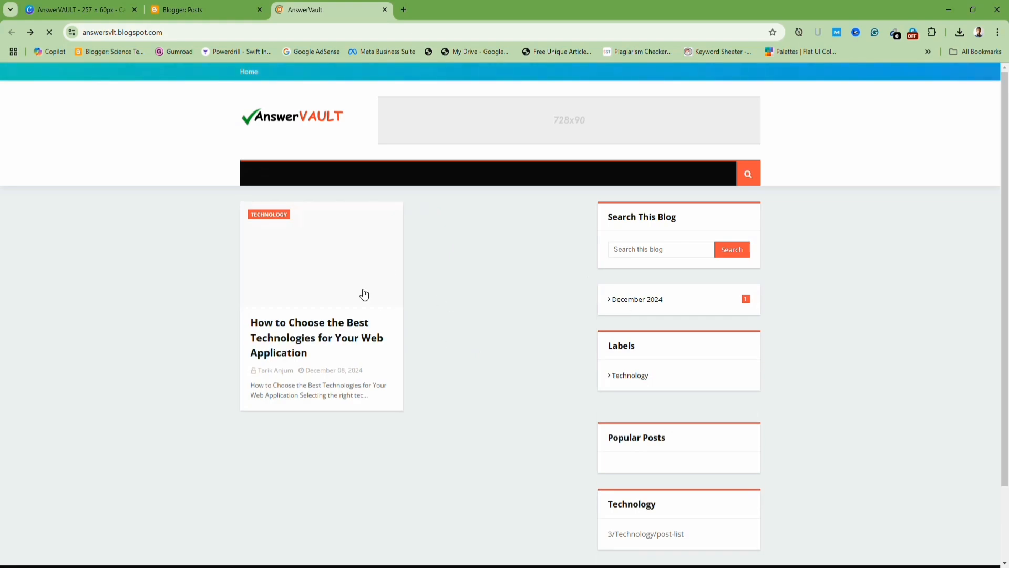
click(195, 11)
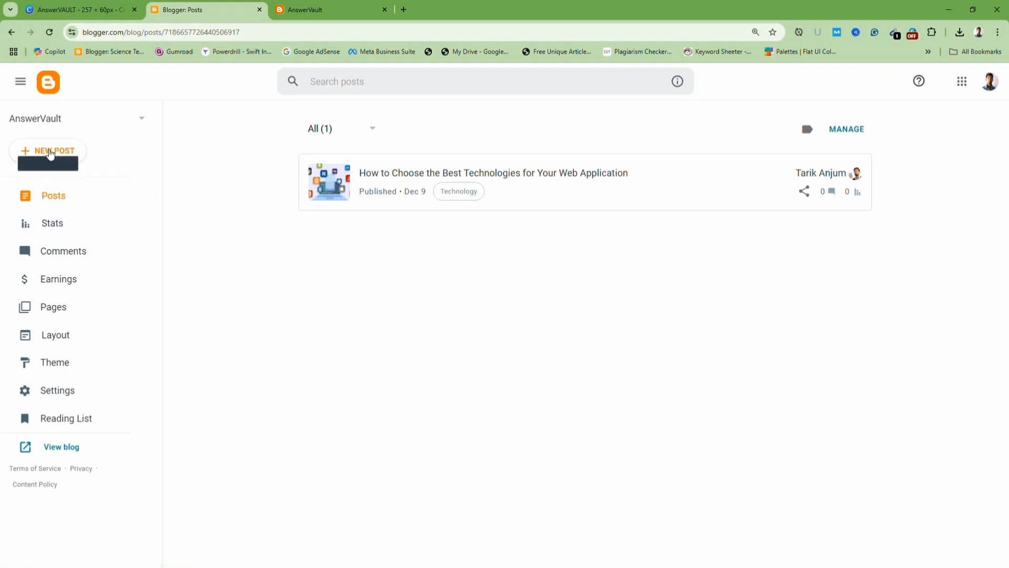
Start a new post and open the Word document 'What are the best ways to plant potatoes' from the Text folder.
click(50, 153)
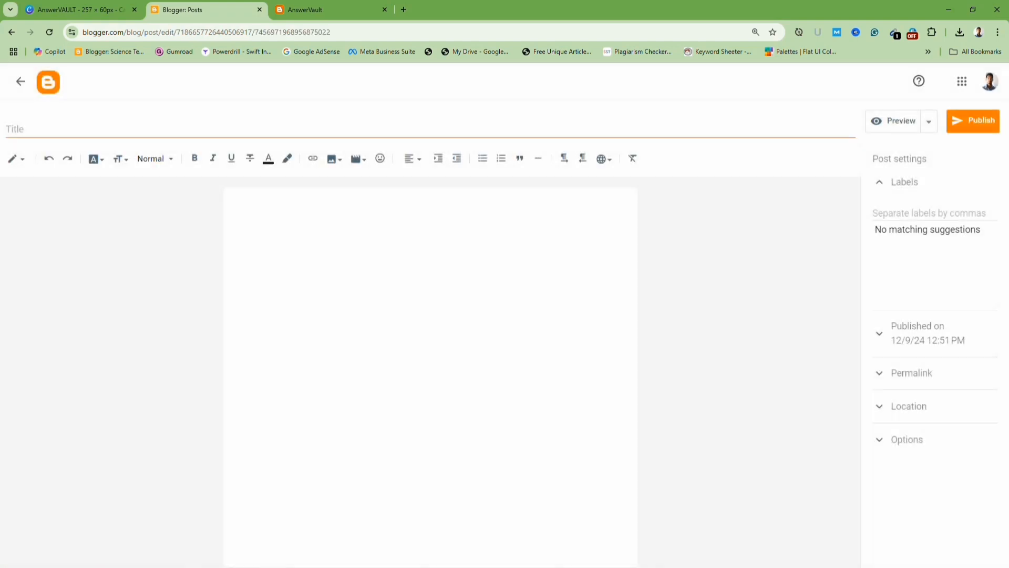
click(319, 559)
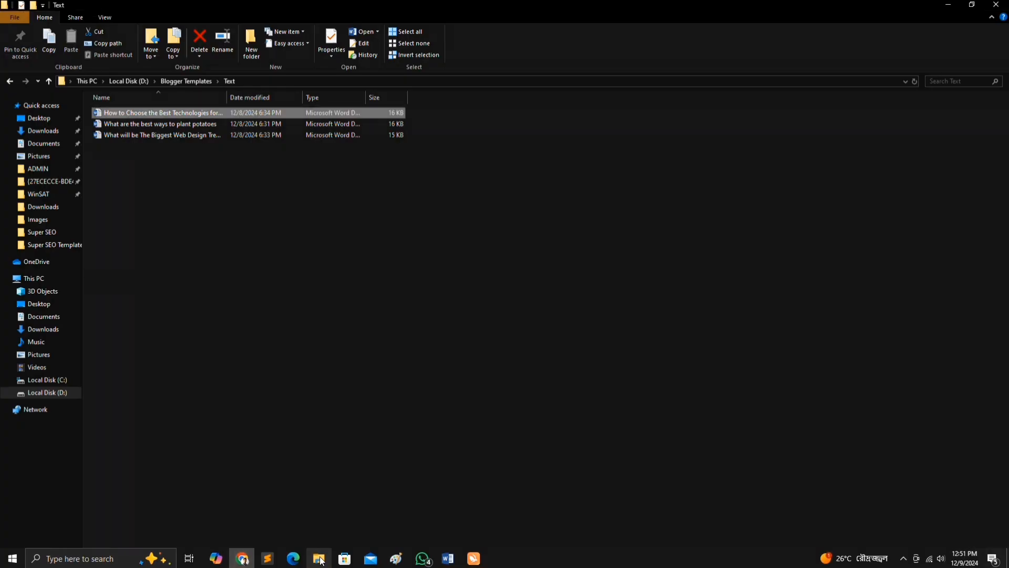
double_click(140, 124)
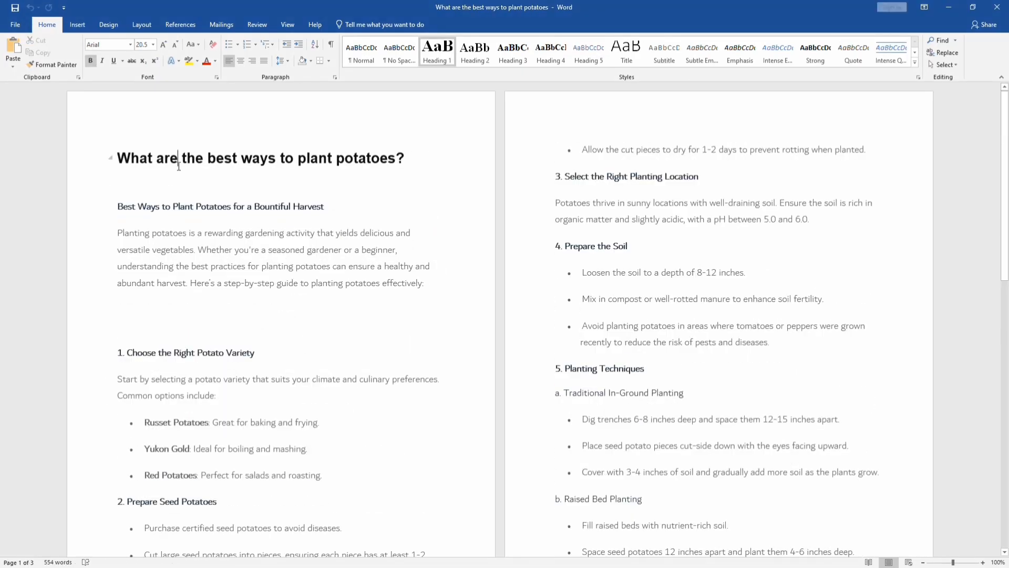
Copy the document's main heading and paste it as the post title.
triple_click(179, 167)
key(ctrl+c)
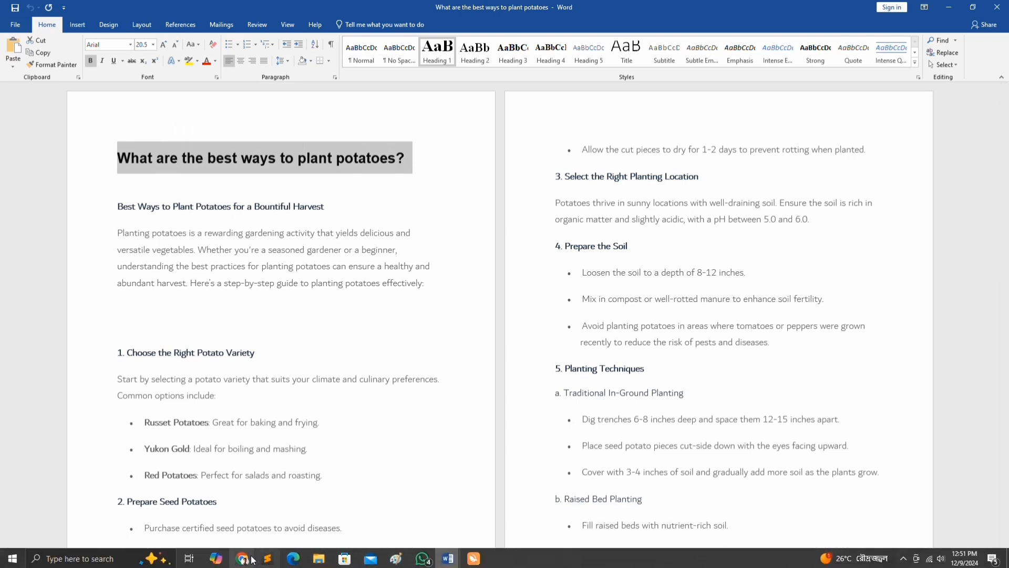
click(251, 560)
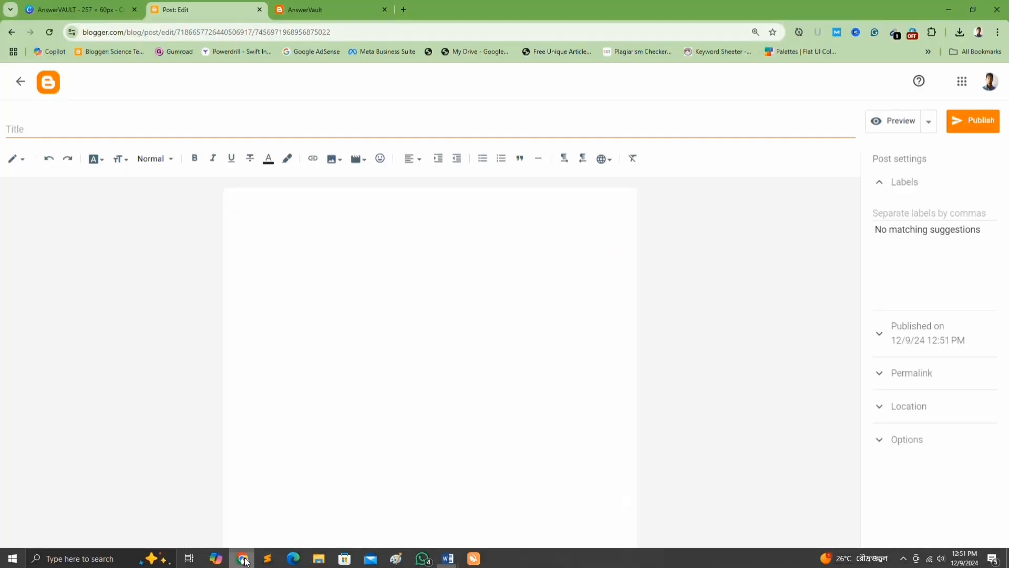
click(159, 130)
key(ctrl+v)
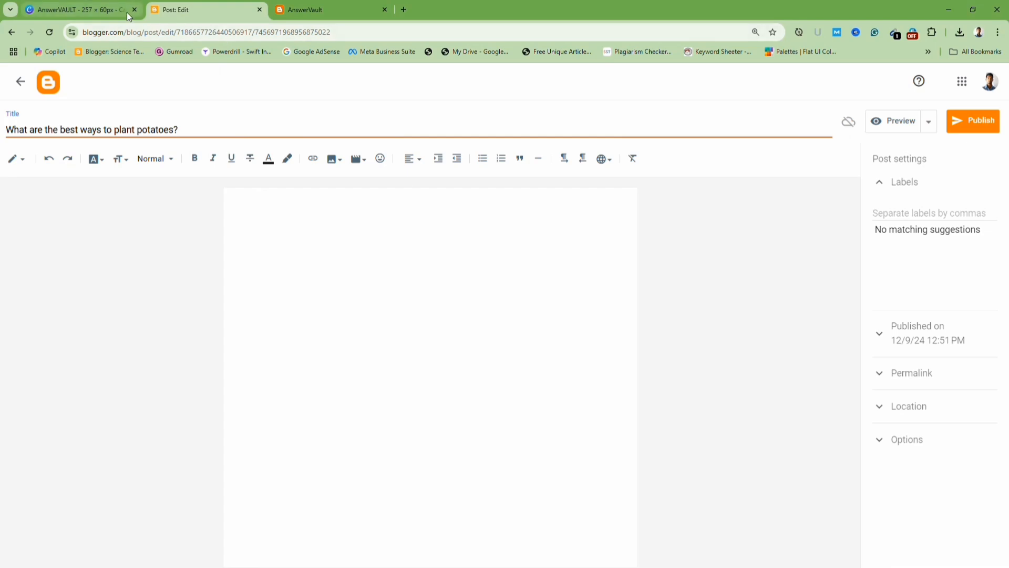
Copy the whole Word document's content and paste it into the post body.
mouse_move(447, 558)
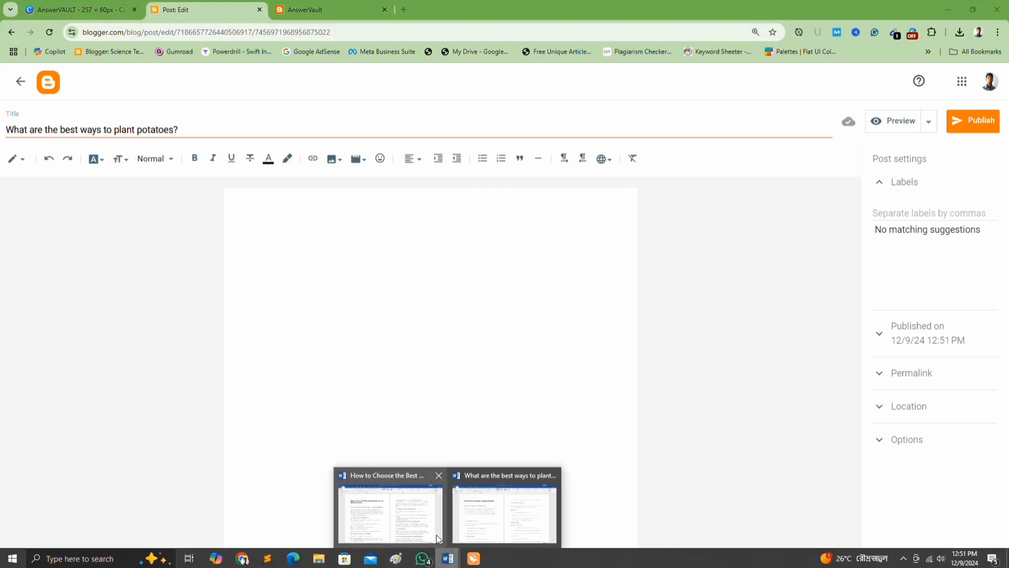
mouse_move(428, 526)
click(490, 517)
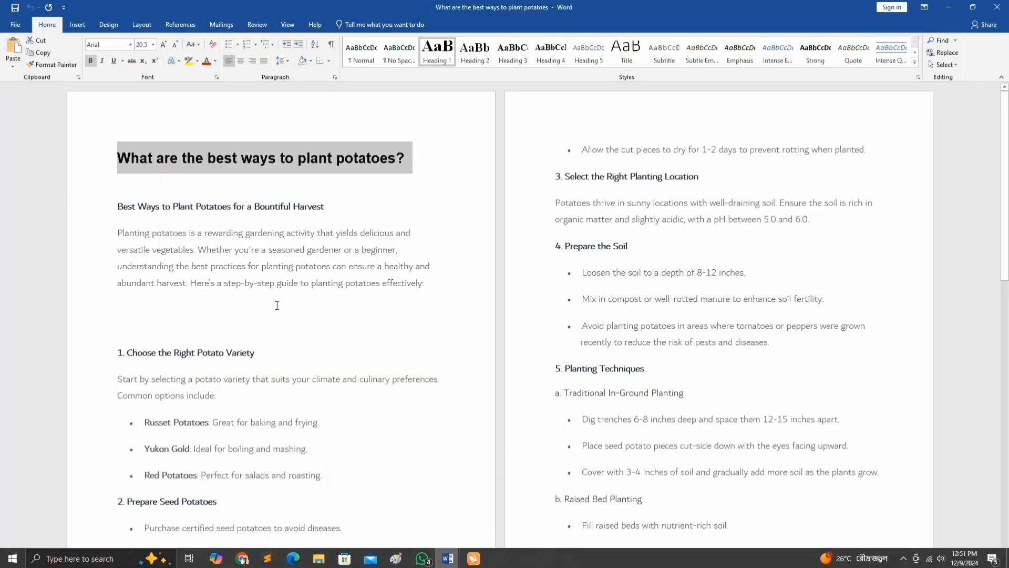
click(273, 268)
key(ctrl+a)
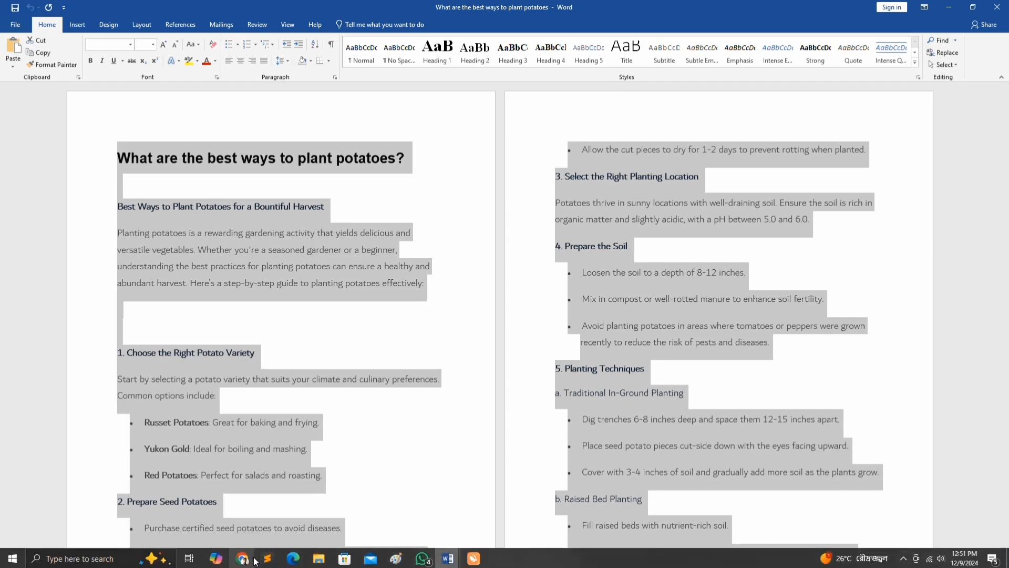
click(254, 560)
click(364, 344)
key(ctrl+v)
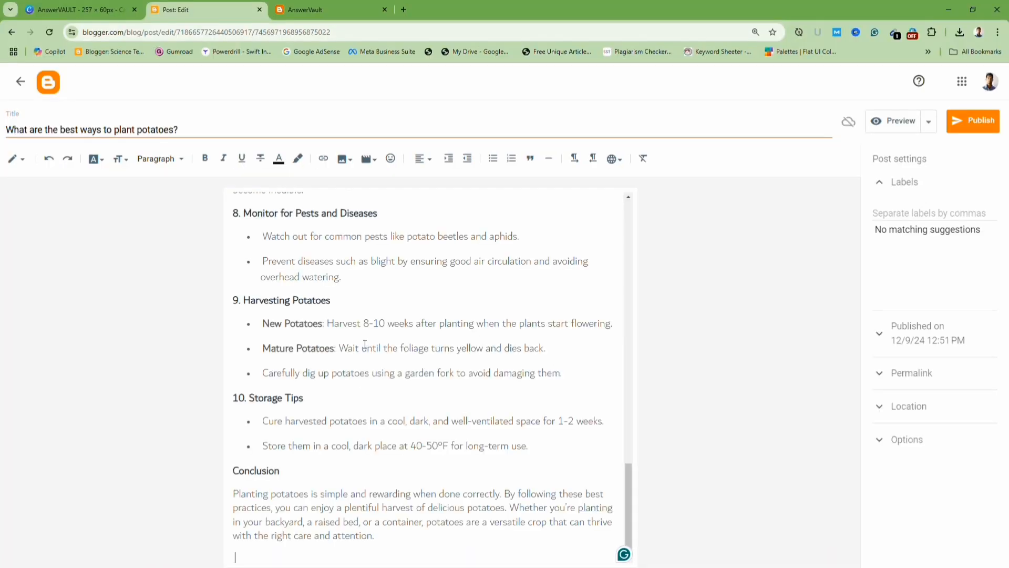
Delete the duplicated main heading and blank line from the top of the post body.
scroll(338, 266, up, 20)
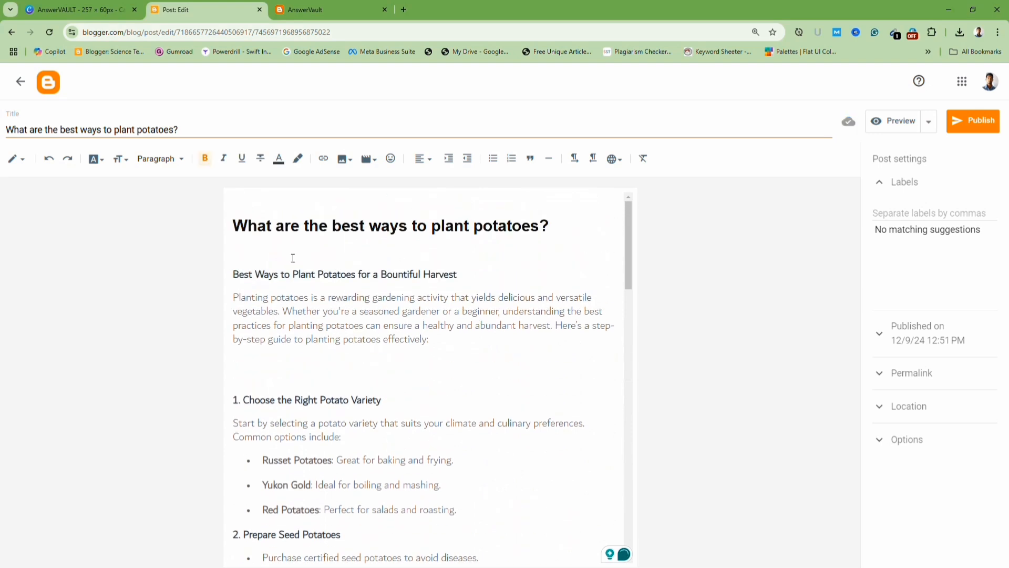
key(BackSpace)
key(BackSpace)
key(BackSpace)
key(BackSpace)
key(BackSpace)
key(BackSpace)
key(BackSpace)
key(BackSpace)
key(BackSpace)
key(BackSpace)
key(BackSpace)
key(BackSpace)
key(BackSpace)
key(BackSpace)
key(BackSpace)
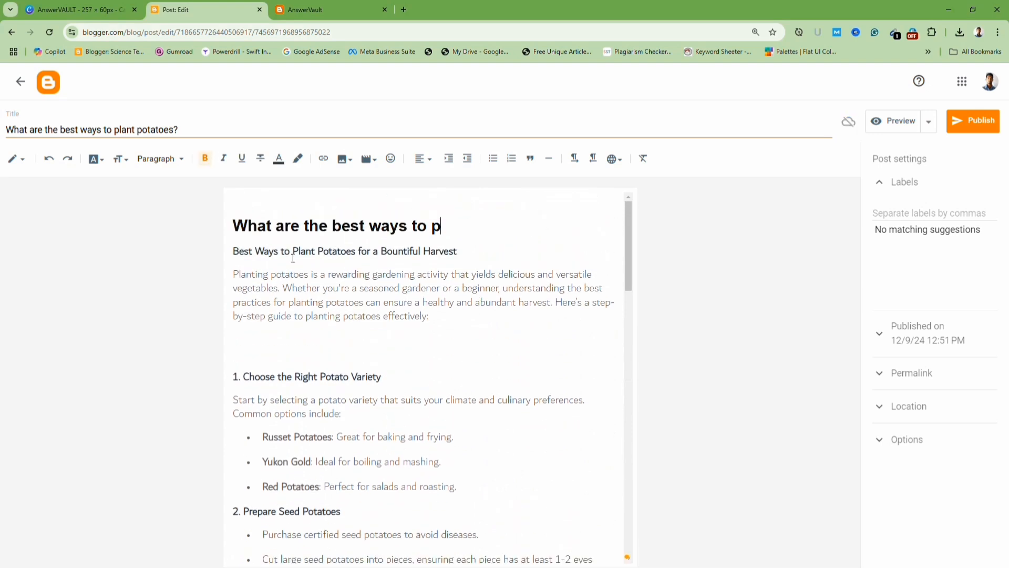
key(BackSpace)
key(BackSpace)
key(BackSpace)
key(BackSpace)
key(BackSpace)
key(BackSpace)
key(BackSpace)
key(BackSpace)
key(BackSpace)
key(BackSpace)
key(BackSpace)
key(BackSpace)
key(BackSpace)
key(BackSpace)
key(BackSpace)
key(BackSpace)
key(BackSpace)
key(BackSpace)
key(BackSpace)
key(BackSpace)
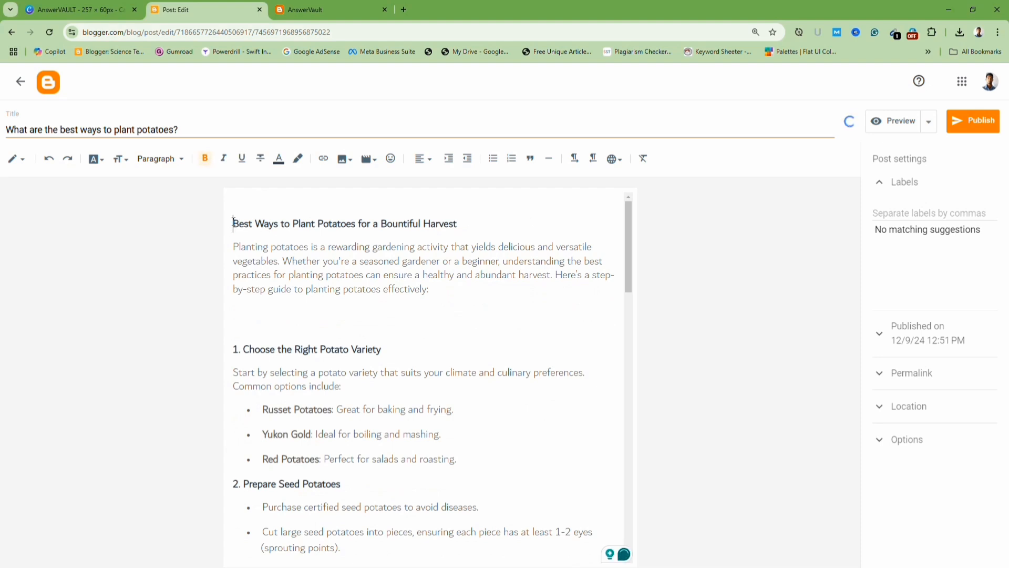
key(BackSpace)
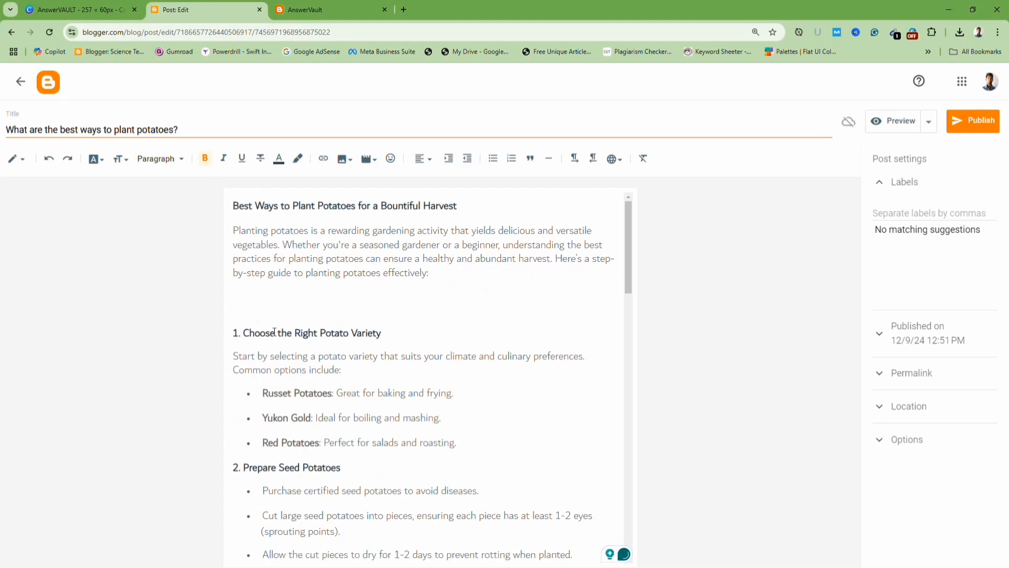
Add the label 'Harvesting' to the post.
click(928, 215)
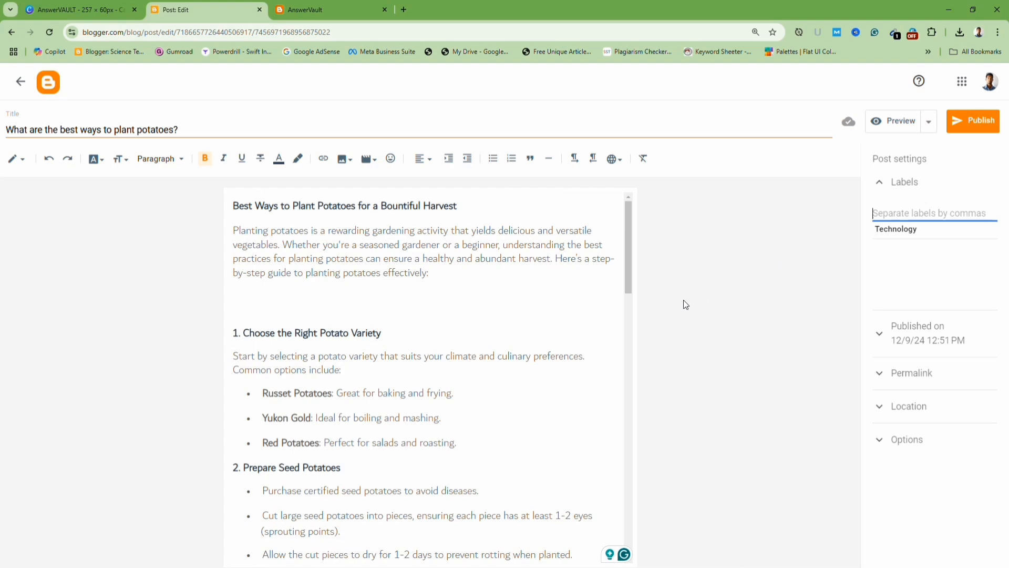
text(Harvesting)
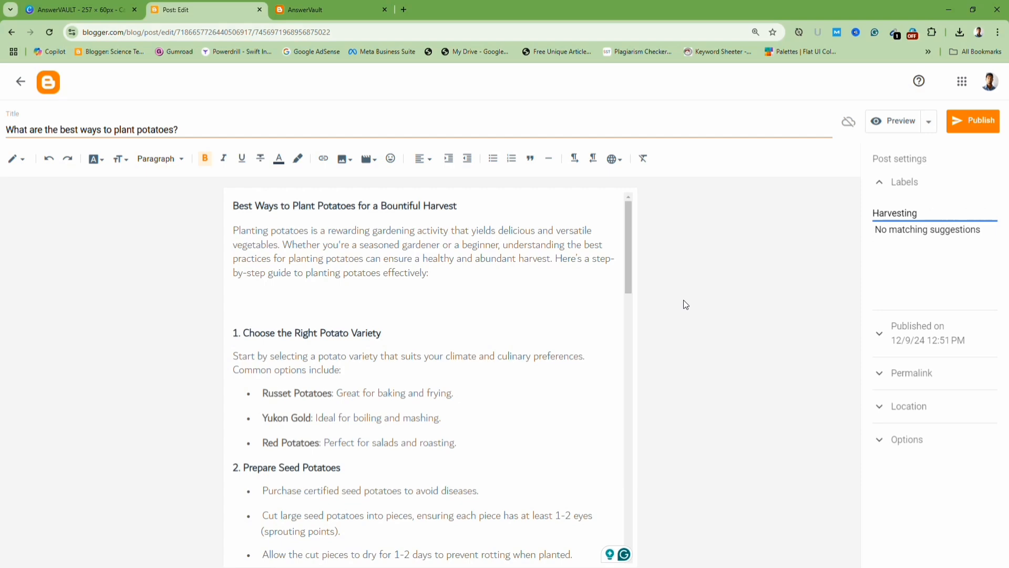
click(973, 118)
Insert the image 'grow popatoes' from the Images folder into the empty gap after the introduction.
click(492, 344)
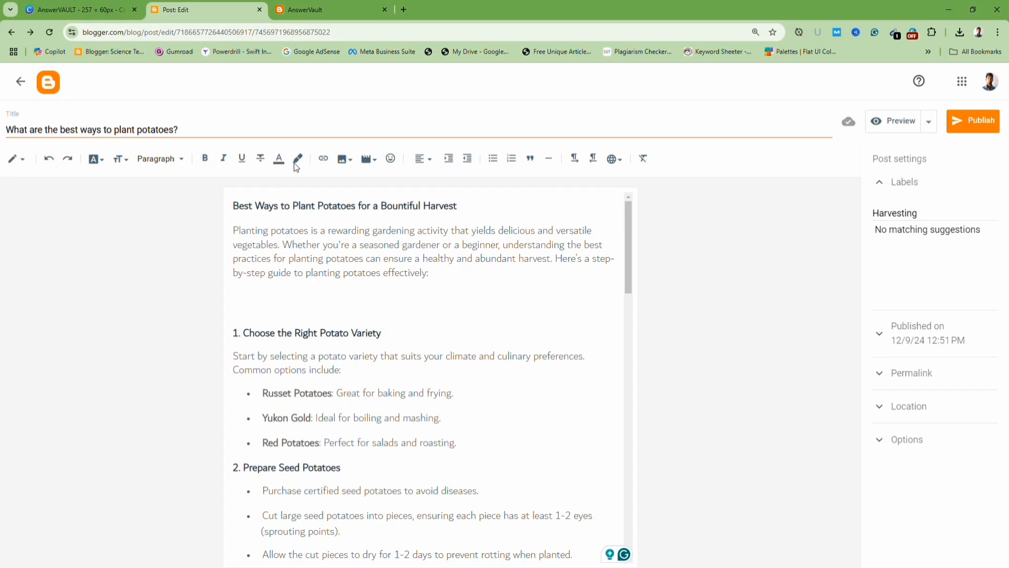
click(344, 158)
click(395, 188)
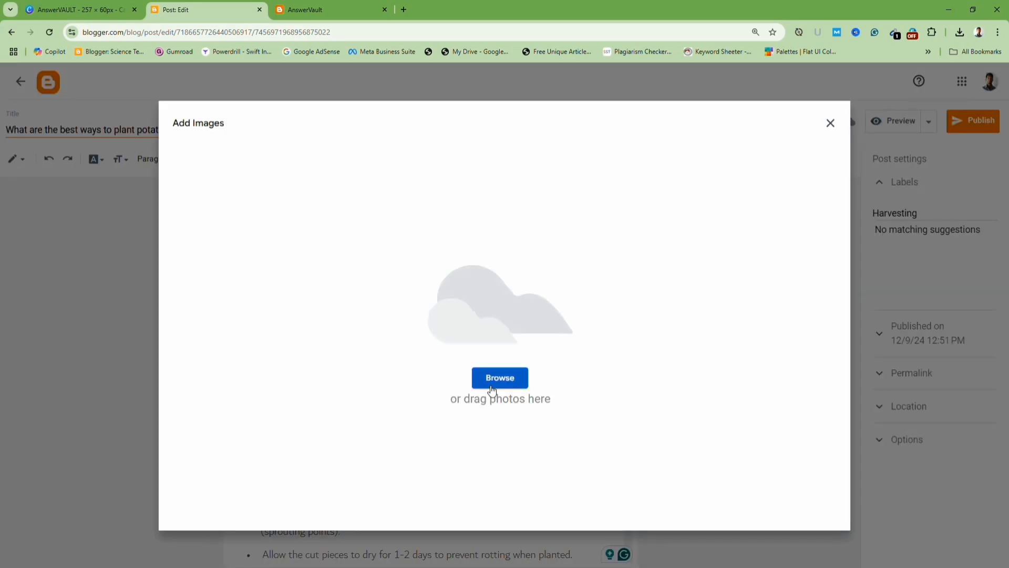
click(493, 378)
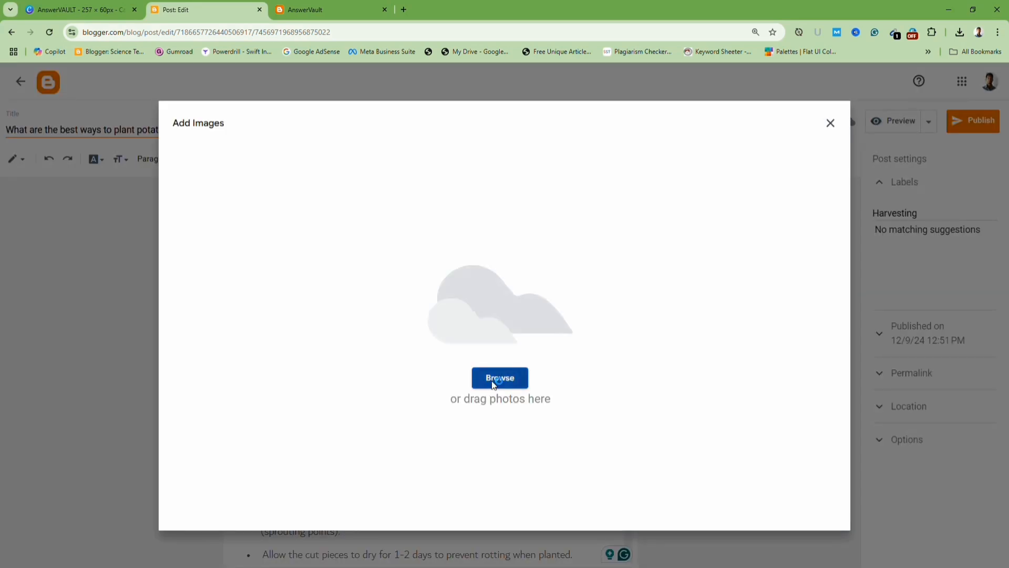
click(301, 114)
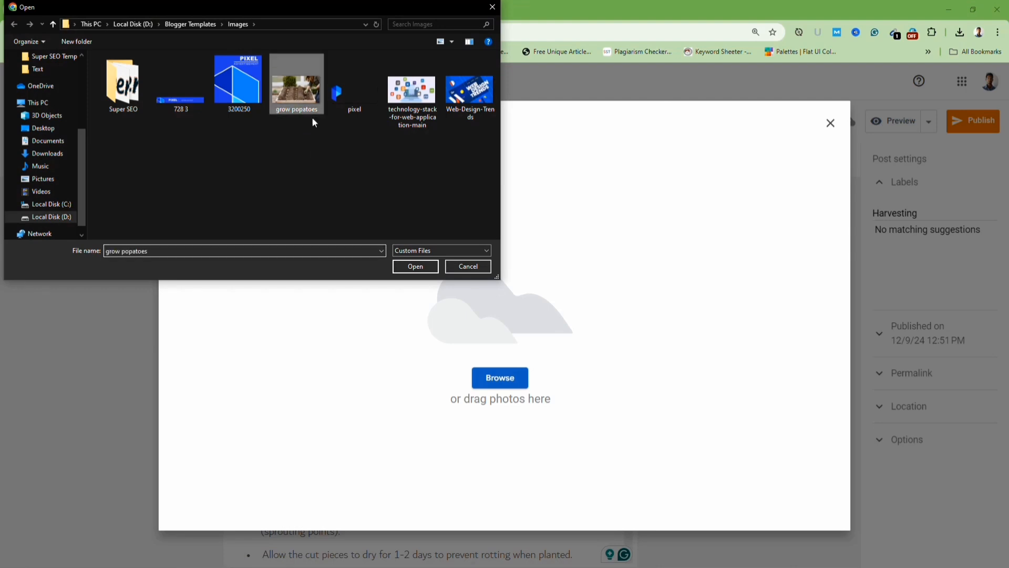
click(420, 268)
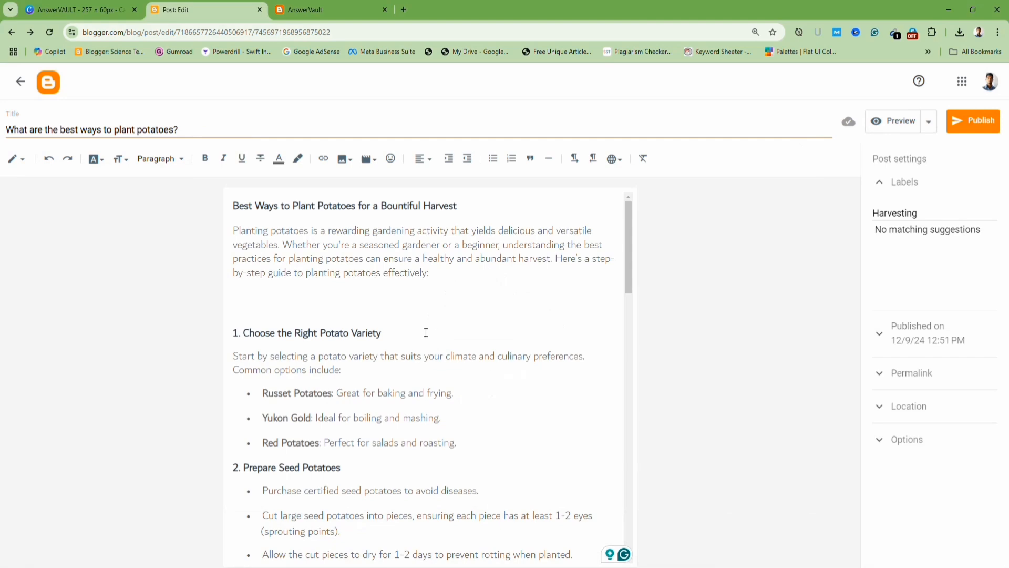
Set the inserted image's size to X-Large.
click(456, 412)
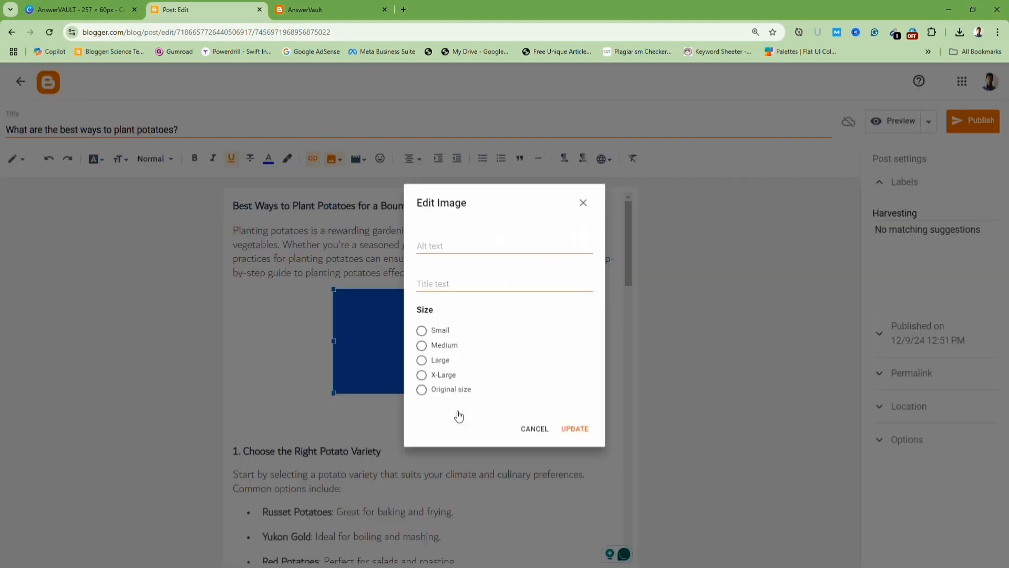
click(438, 383)
click(587, 443)
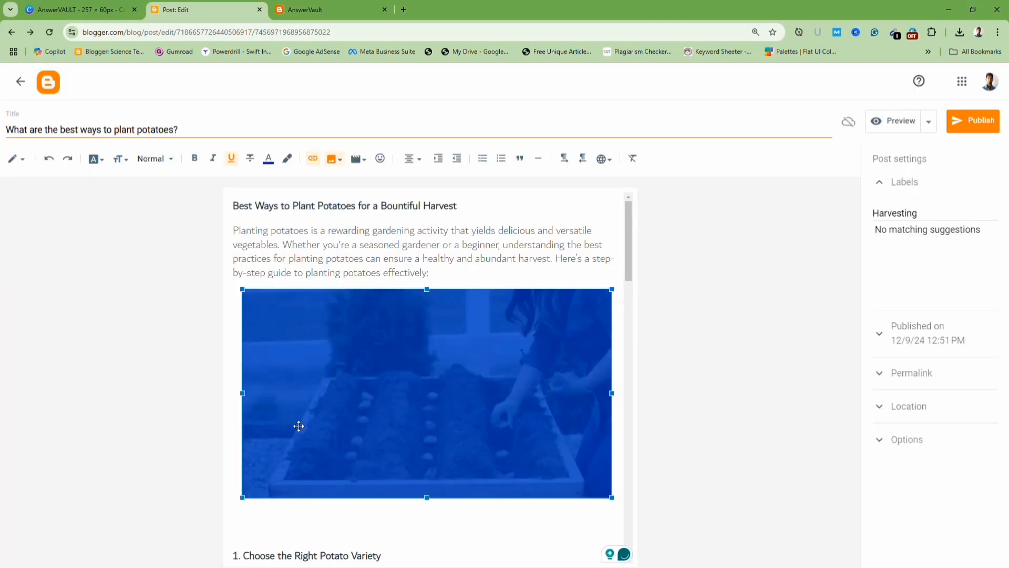
Remove the empty lines below the image and publish the post.
scroll(300, 483, down, 3)
click(260, 367)
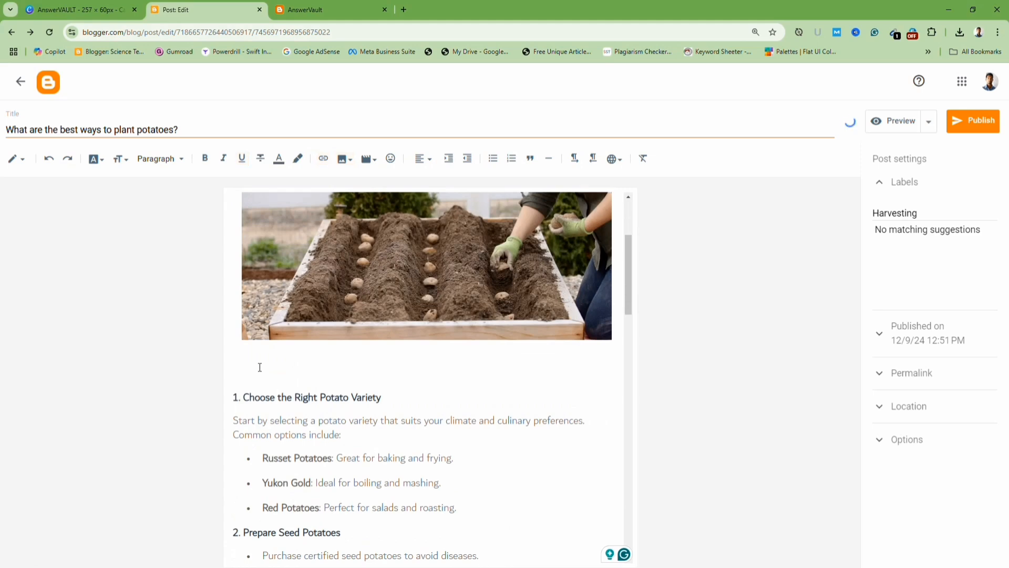
key(Delete)
key(Delete)
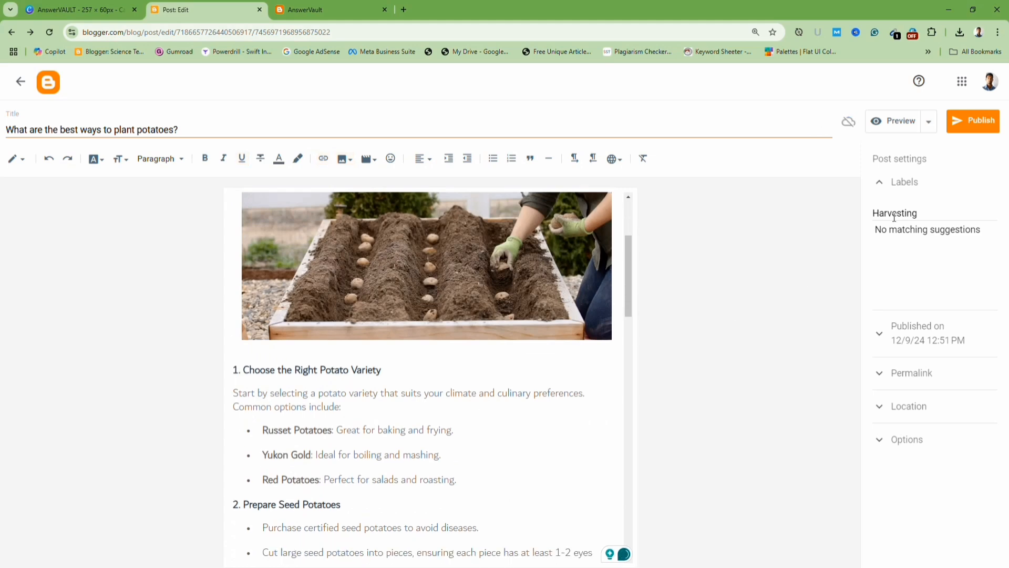
click(979, 120)
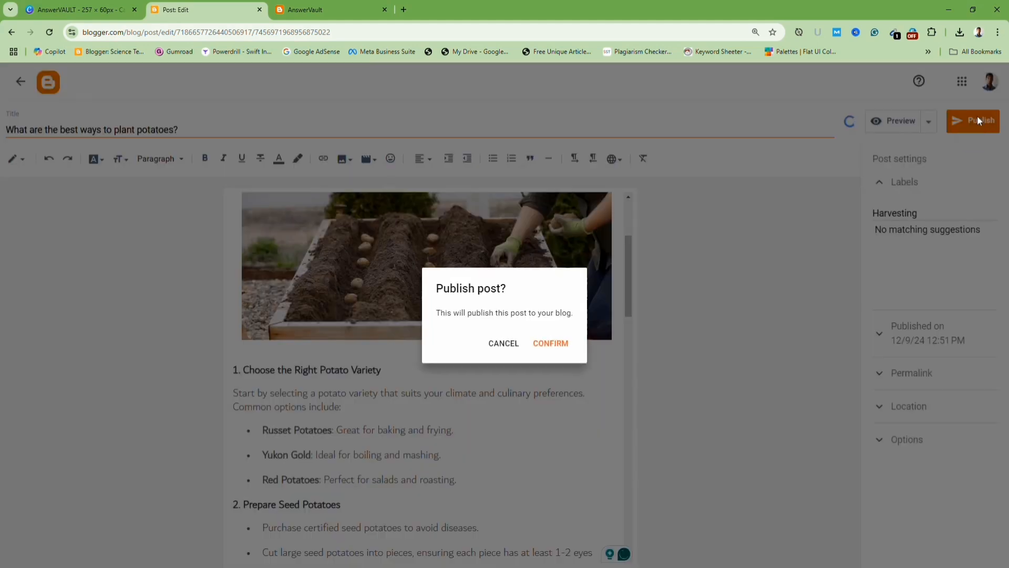
click(552, 343)
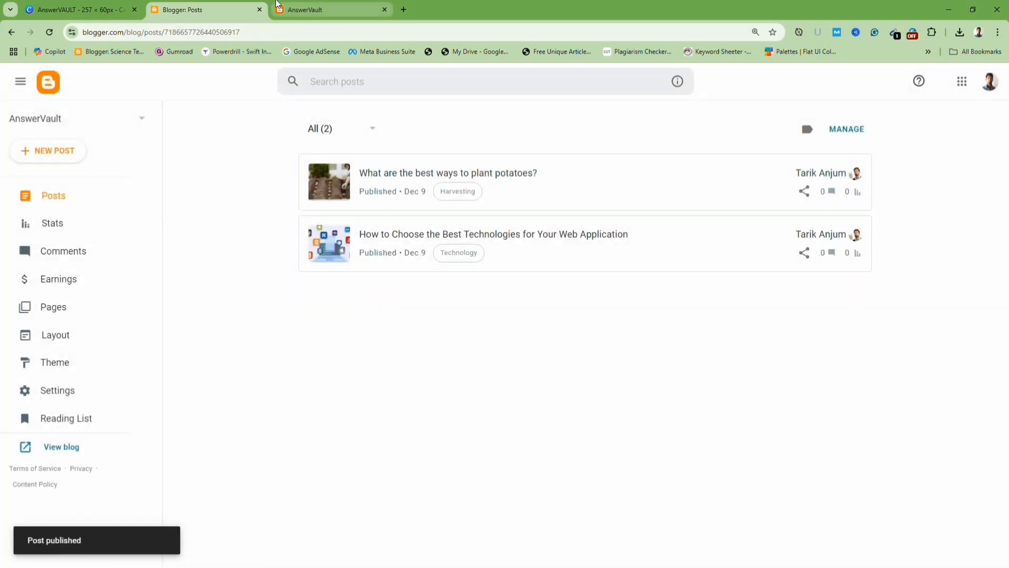
Start a new post and open the Word document 'What will be The Biggest Web Design Trends for This Year'.
click(42, 153)
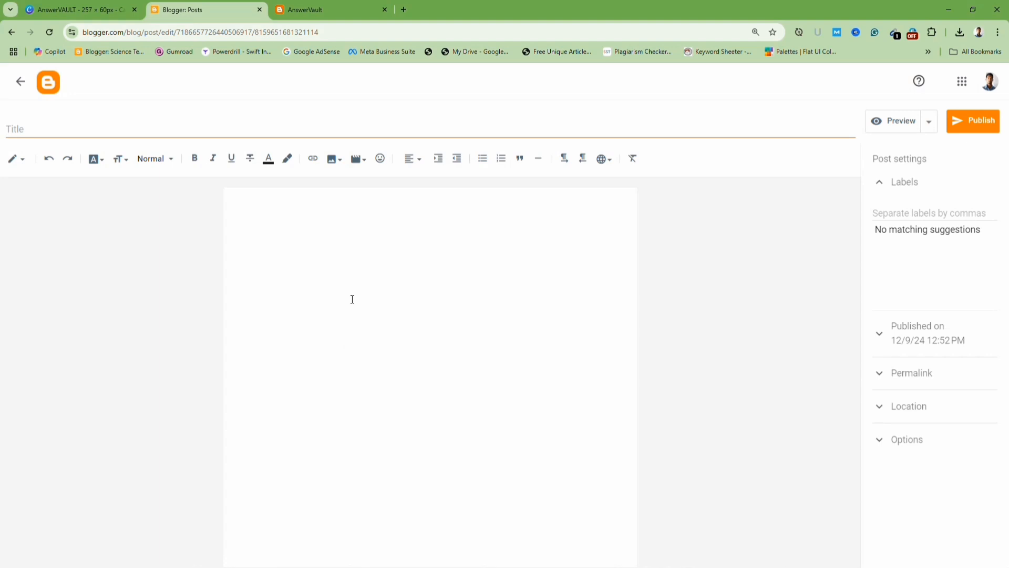
click(318, 243)
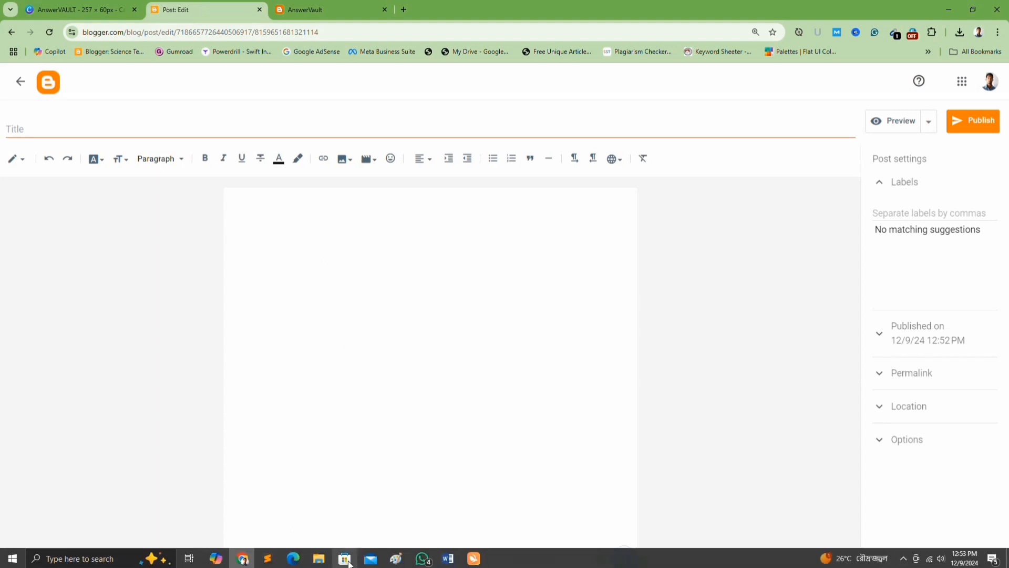
click(319, 562)
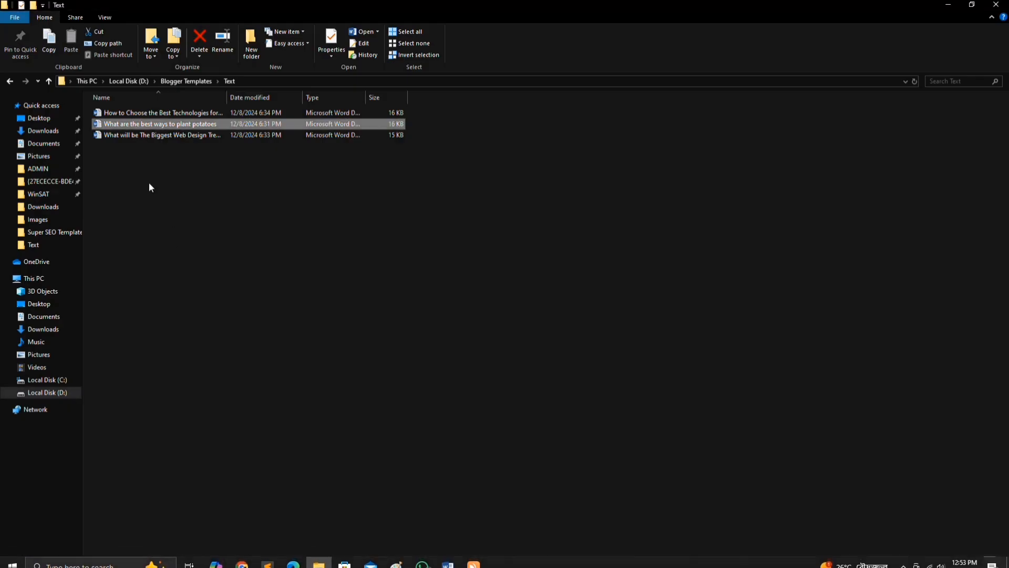
double_click(133, 135)
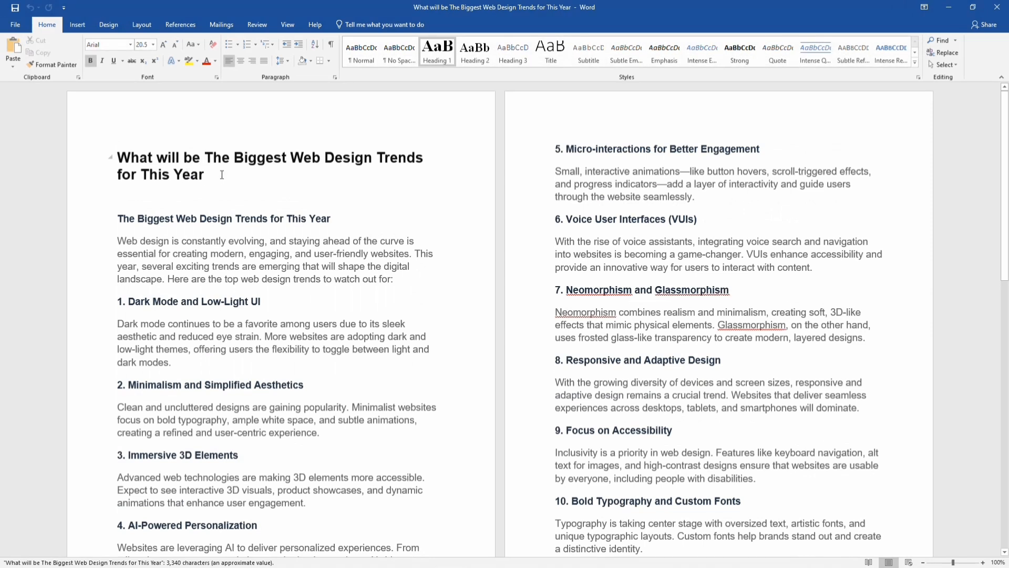
Copy the document's main heading and paste it as the post title.
triple_click(199, 168)
key(ctrl+c)
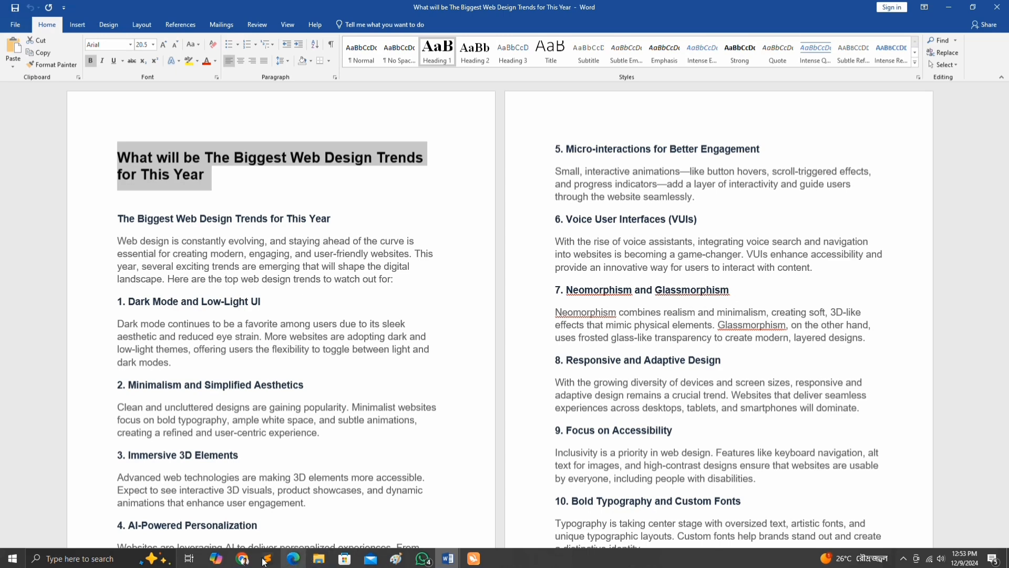
click(253, 560)
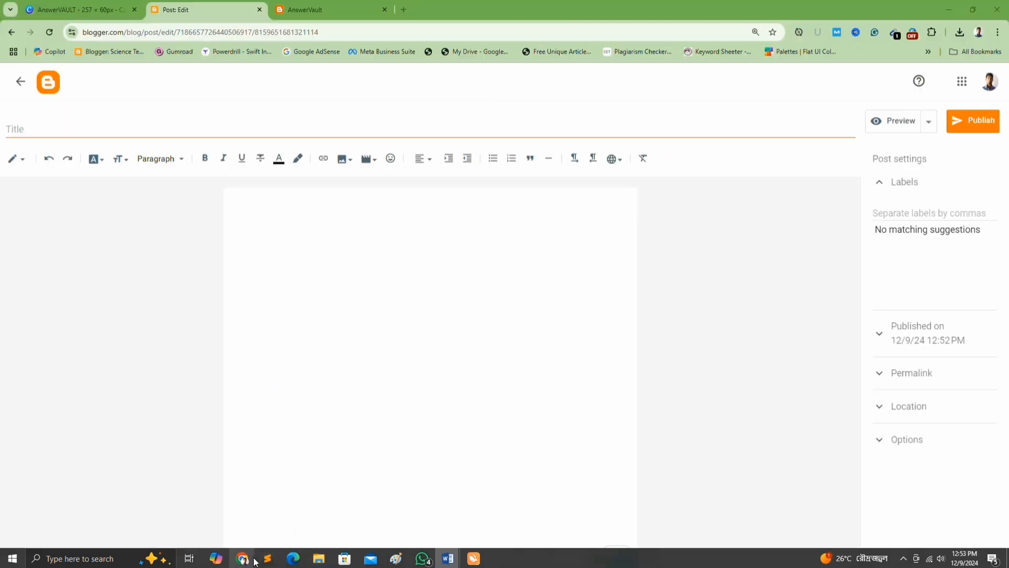
click(180, 127)
key(ctrl+v)
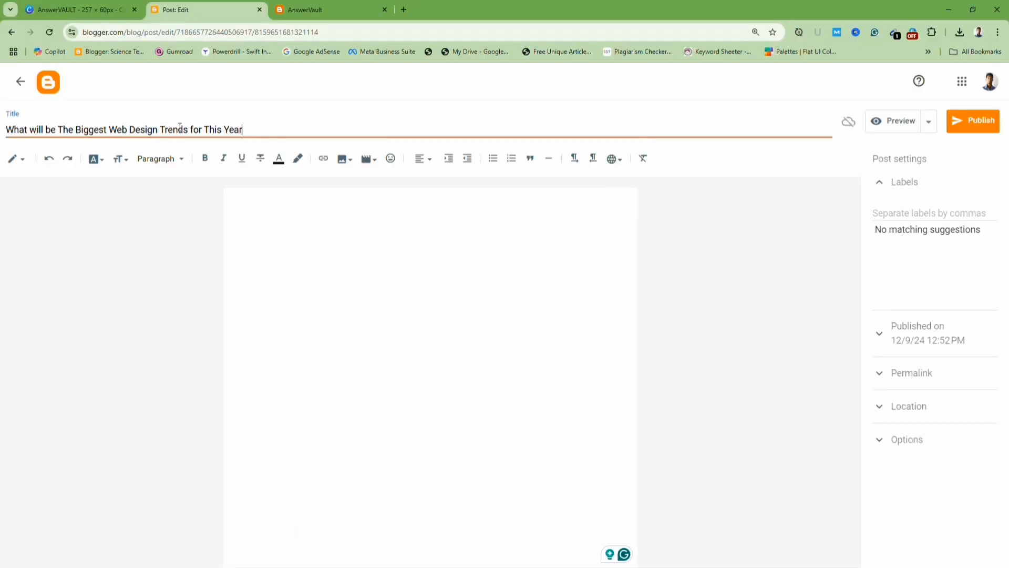
Copy the whole Word document's content and paste it into the post body.
click(322, 560)
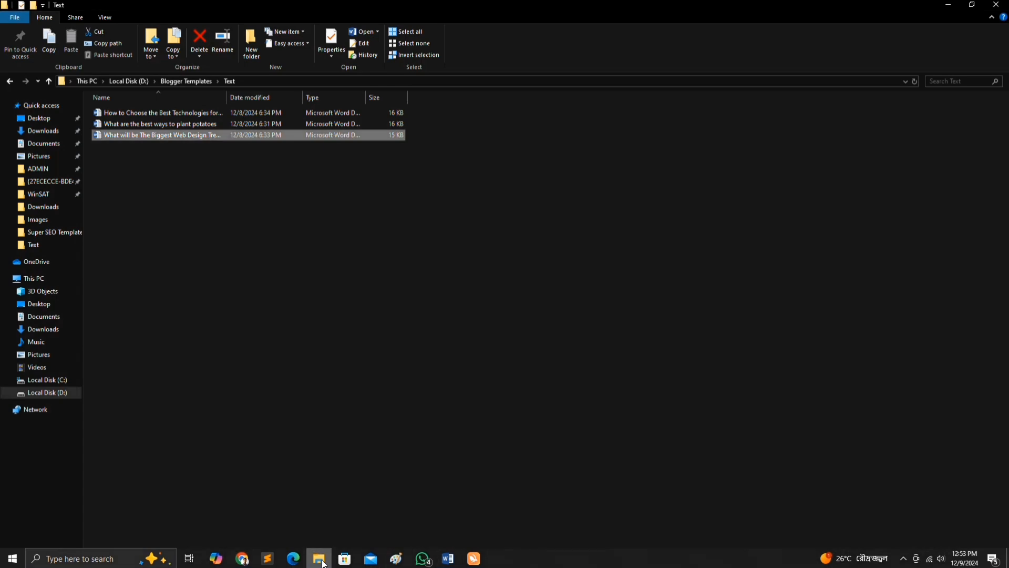
click(449, 560)
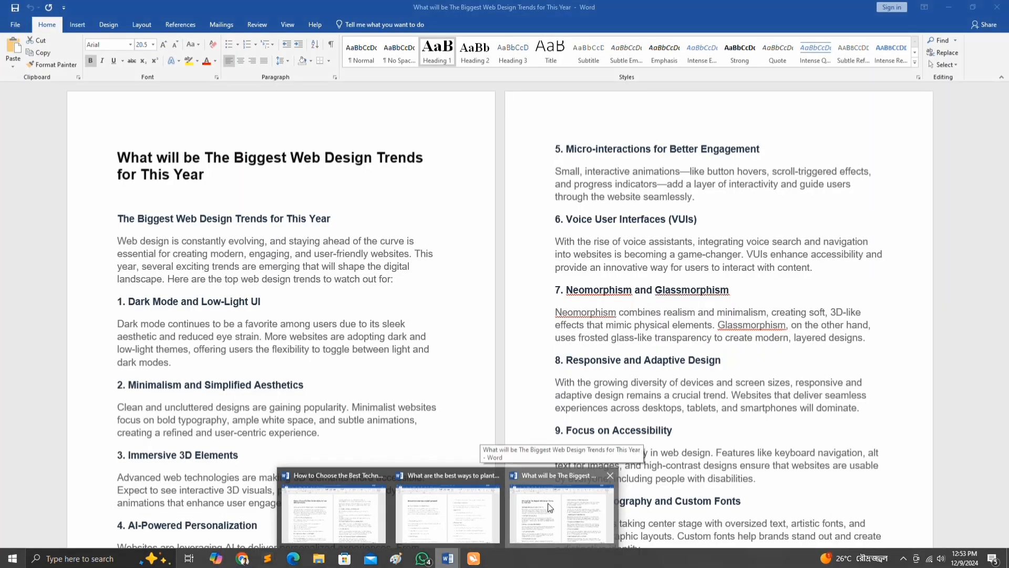
click(548, 503)
key(ctrl+a)
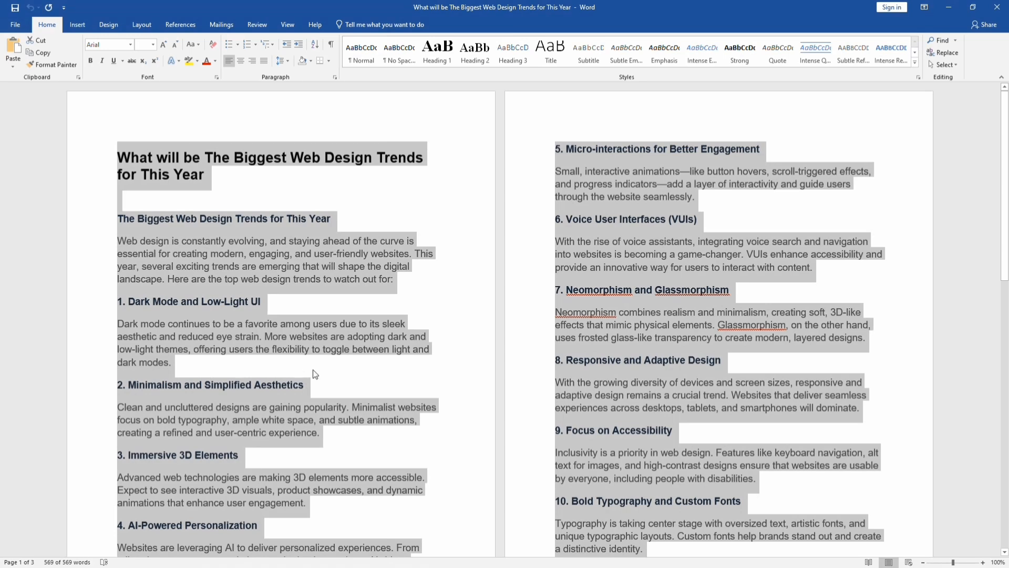
click(242, 558)
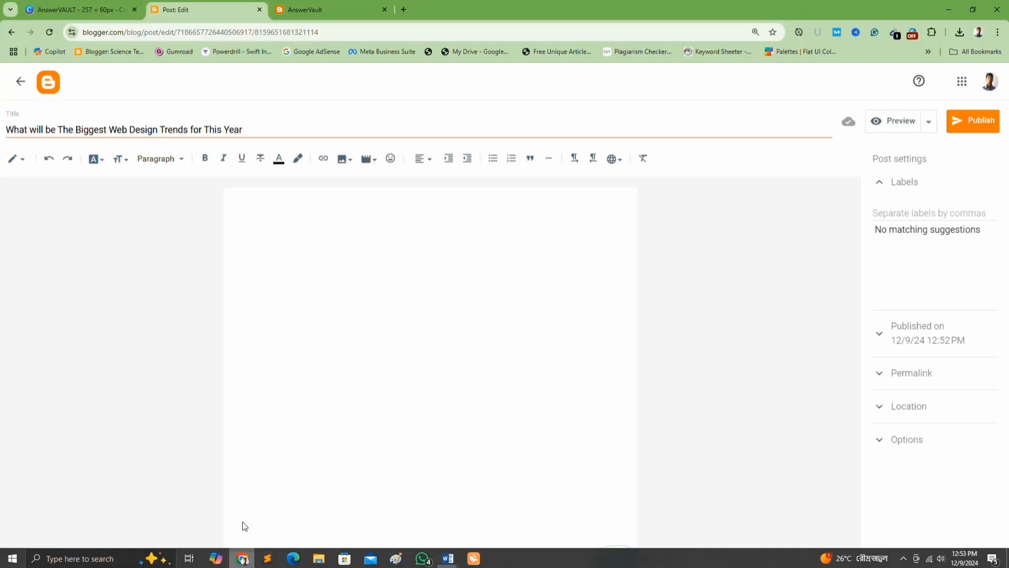
click(279, 349)
key(ctrl+v)
Delete the duplicated title heading and empty lines at the top of the post body.
scroll(270, 305, up, 10)
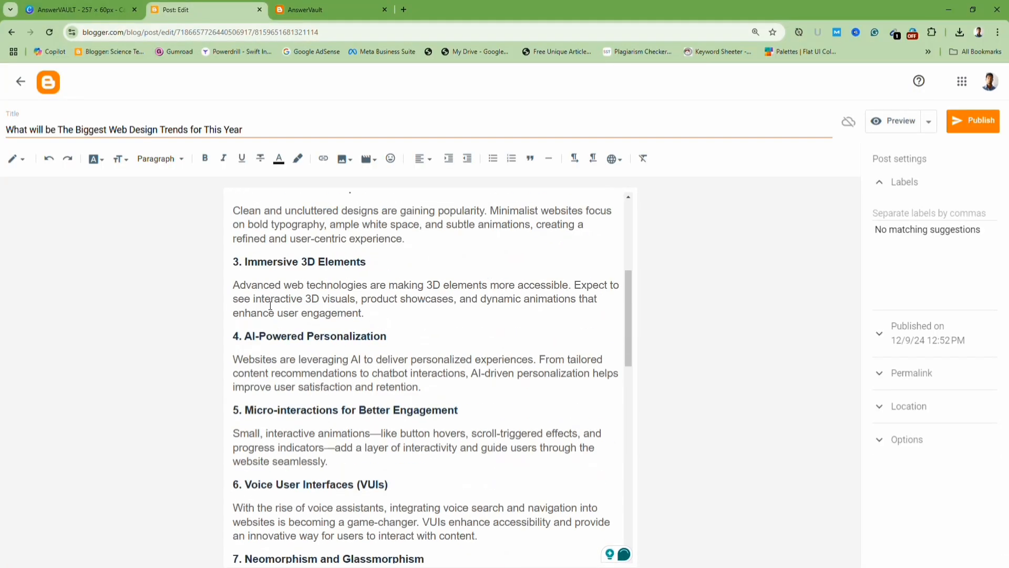
scroll(270, 304, up, 5)
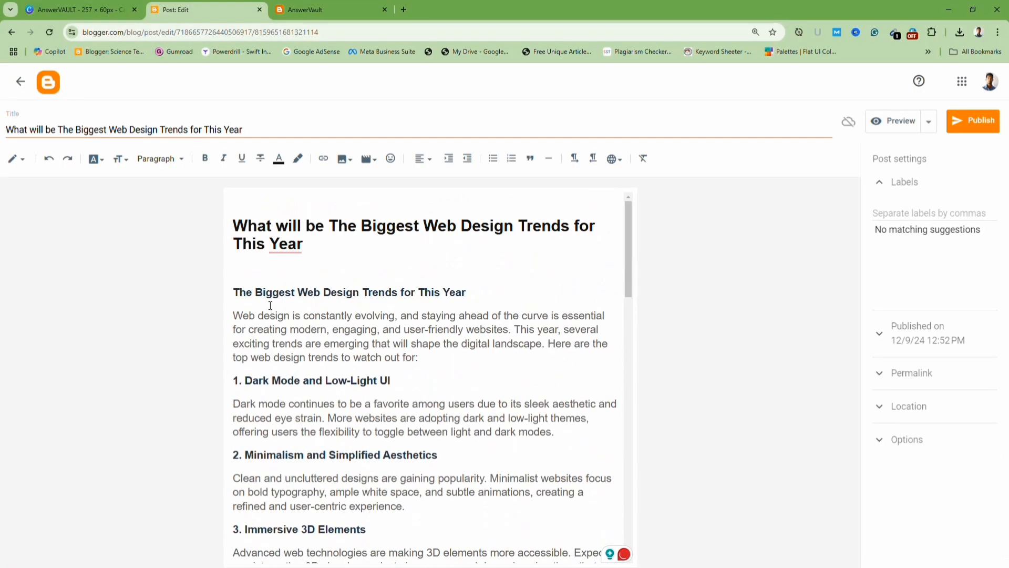
click(234, 289)
key(BackSpace)
key(BackSpace)
key(BackSpace)
key(BackSpace)
key(BackSpace)
key(BackSpace)
key(BackSpace)
key(BackSpace)
key(BackSpace)
key(BackSpace)
key(BackSpace)
key(BackSpace)
key(BackSpace)
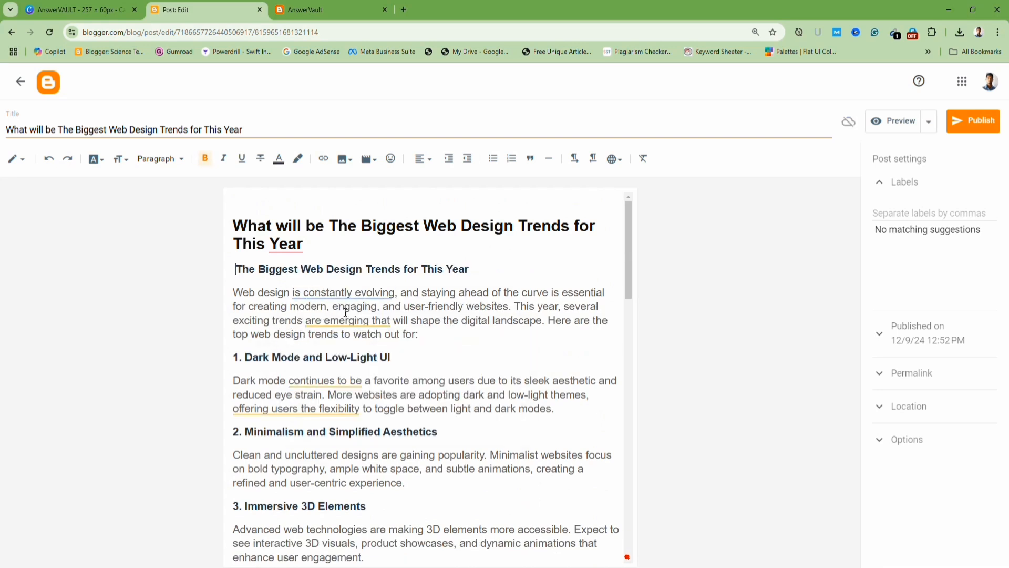
key(BackSpace)
key(BackSpace)
key(BackSpace)
key(BackSpace)
key(BackSpace)
key(BackSpace)
key(BackSpace)
key(BackSpace)
key(BackSpace)
key(BackSpace)
key(BackSpace)
key(BackSpace)
key(BackSpace)
key(BackSpace)
key(BackSpace)
key(BackSpace)
key(BackSpace)
key(BackSpace)
key(BackSpace)
key(BackSpace)
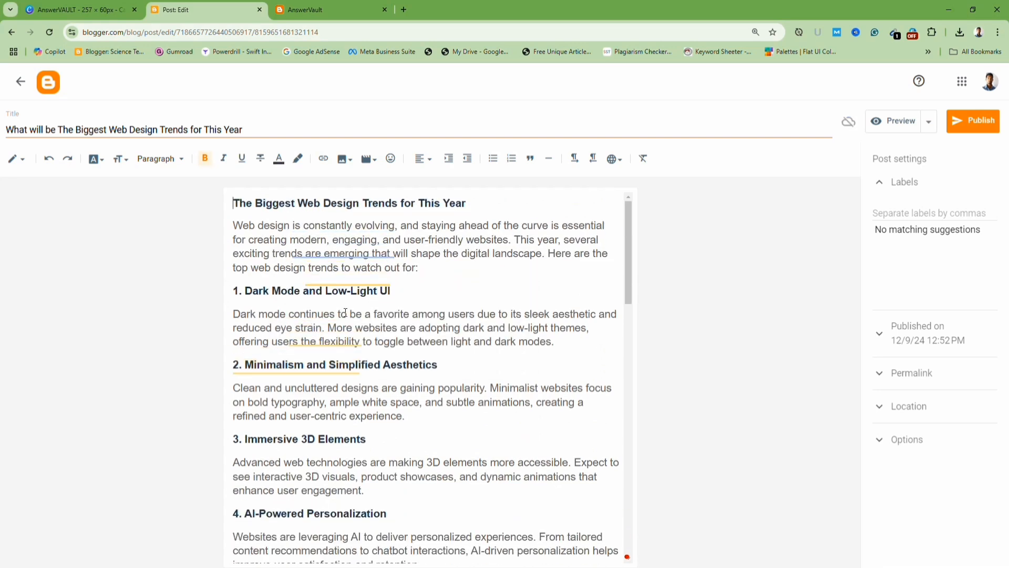
Set the subheading 'The Biggest Web Design Trends for This Year' to the Major Heading style.
triple_click(293, 208)
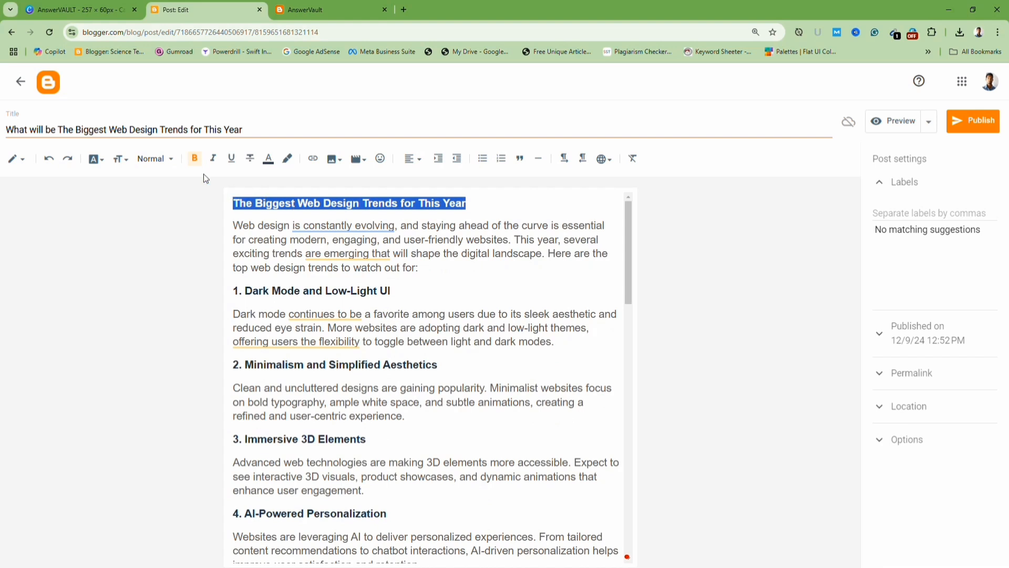
click(169, 159)
click(184, 180)
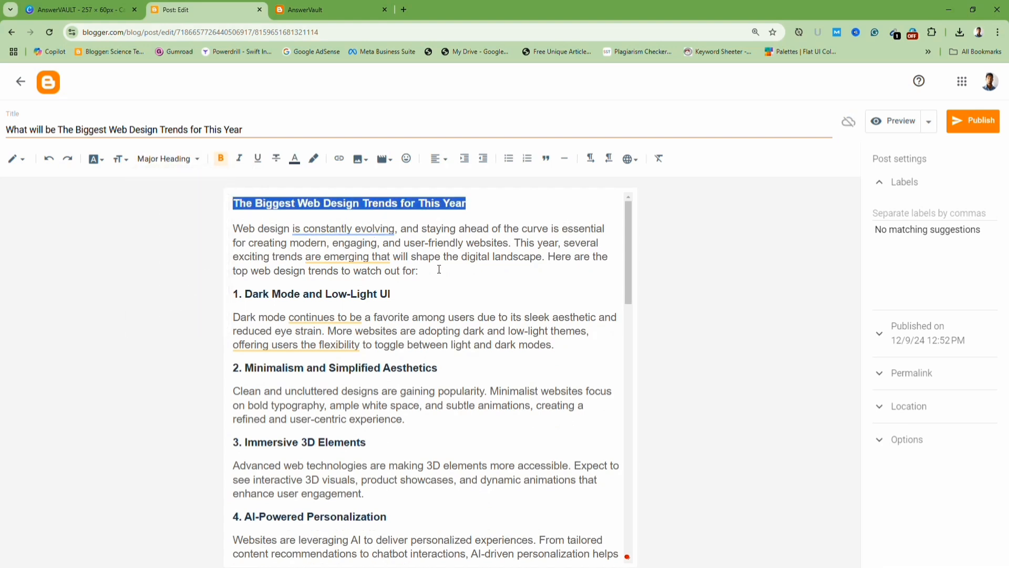
Add a blank line after the introduction paragraph and upload the 'Web-Design-Trends' image from the computer there.
click(434, 271)
key(Return)
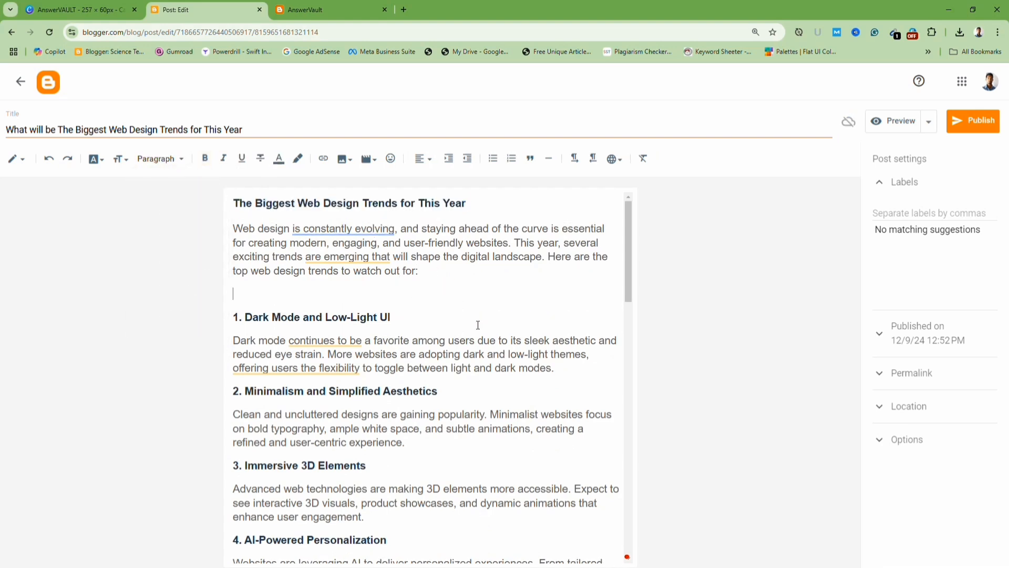
click(350, 164)
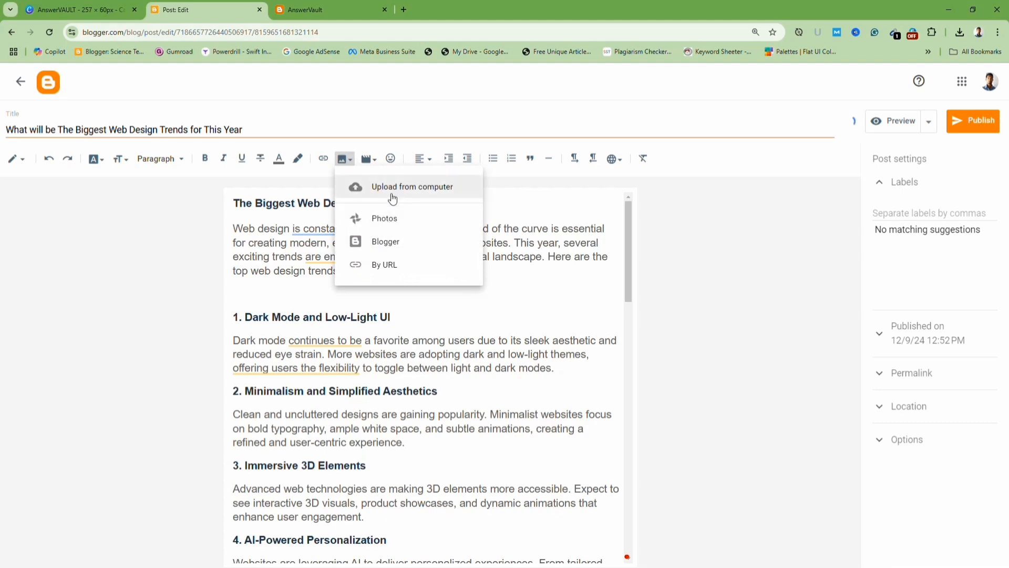
click(452, 265)
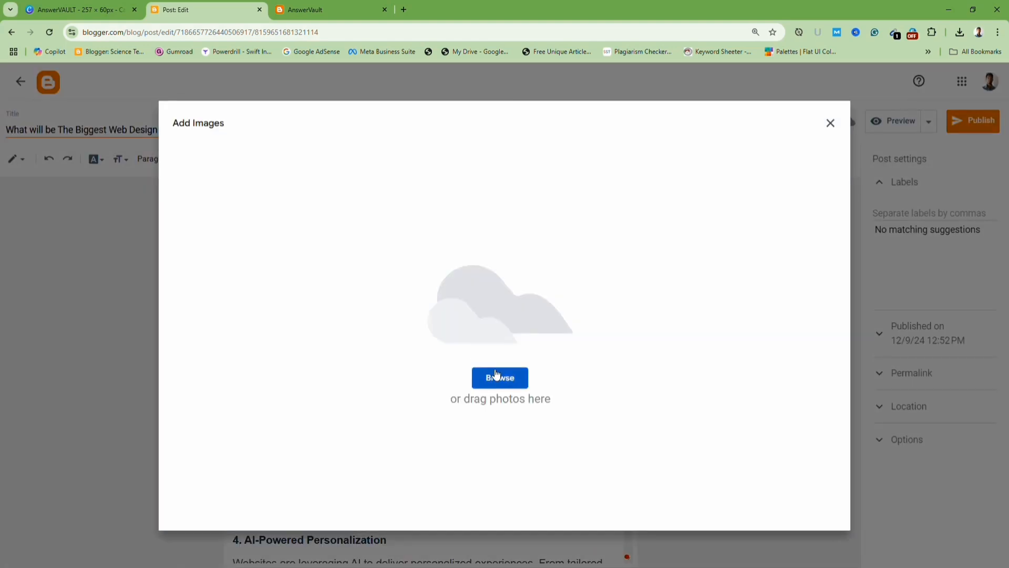
click(497, 372)
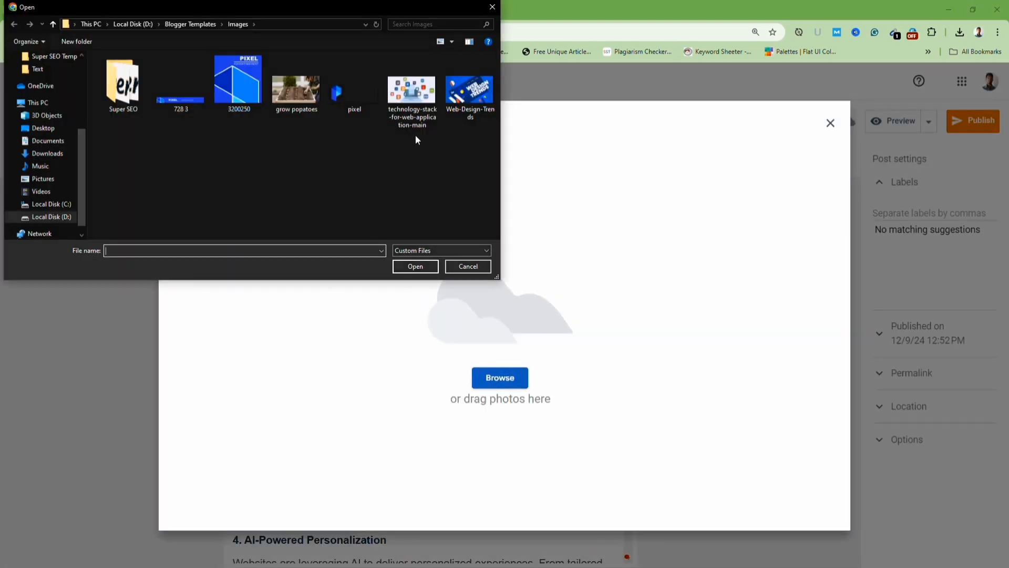
click(470, 91)
click(422, 271)
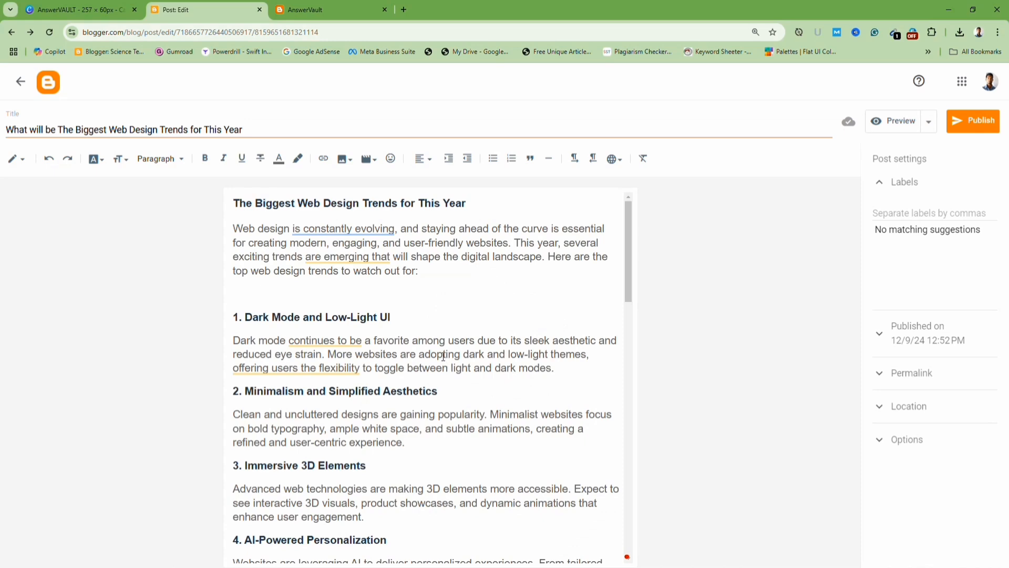
Resize the inserted image to X-Large.
click(455, 408)
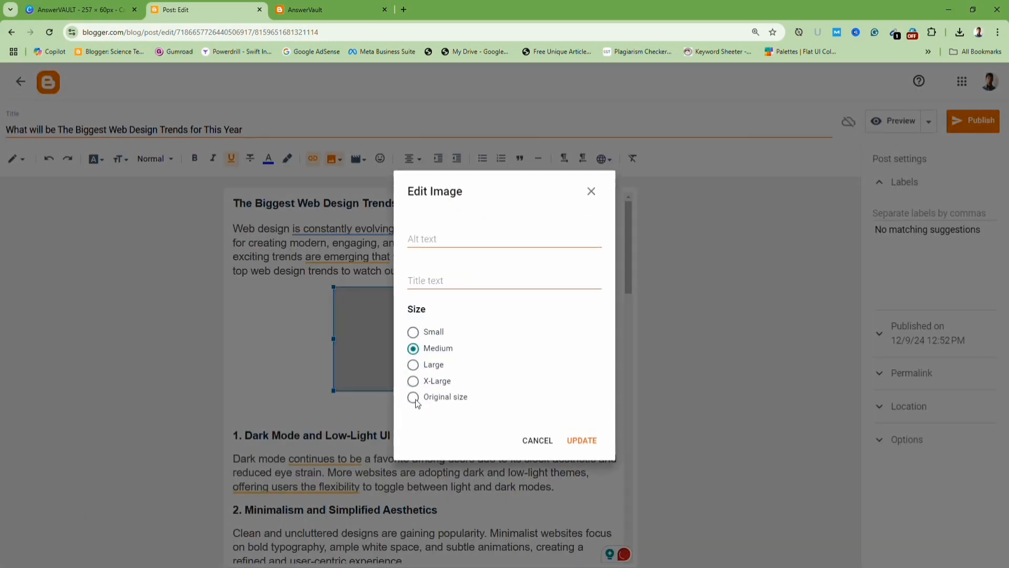
click(413, 380)
click(580, 442)
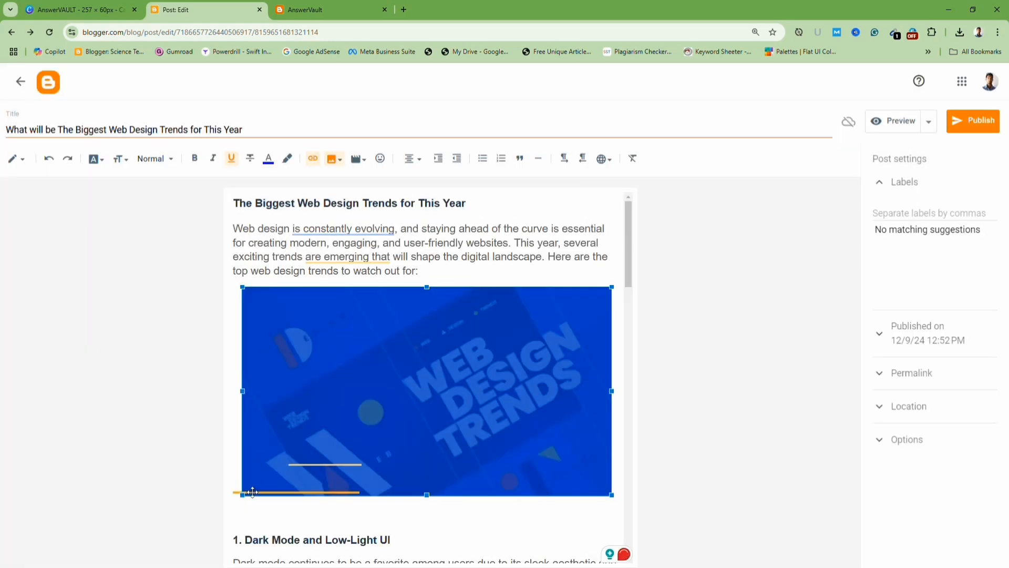
Remove the empty line below the image.
scroll(240, 463, down, 2)
click(237, 425)
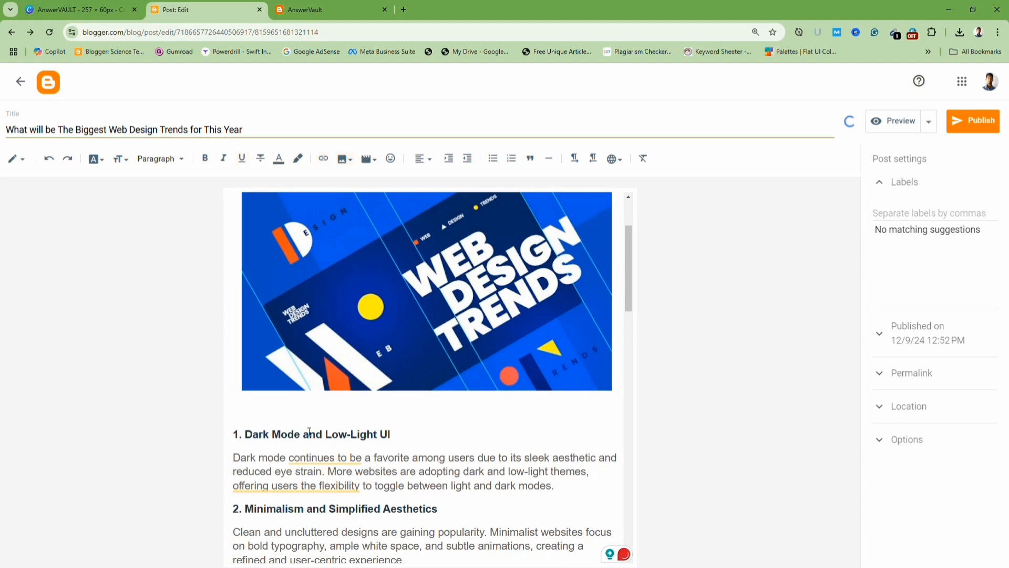
key(BackSpace)
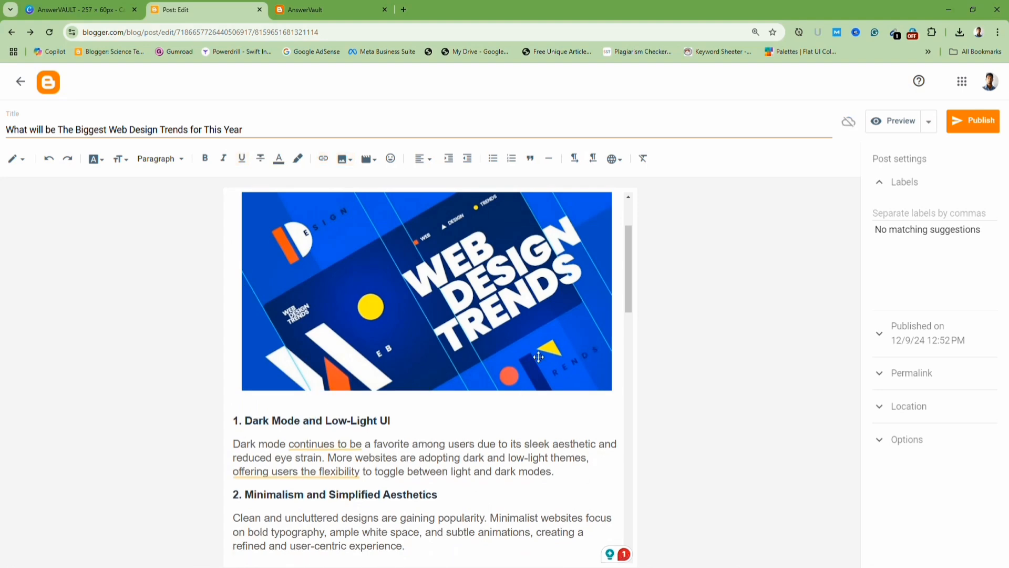
Add the Technology label and publish the post.
scroll(526, 360, up, 2)
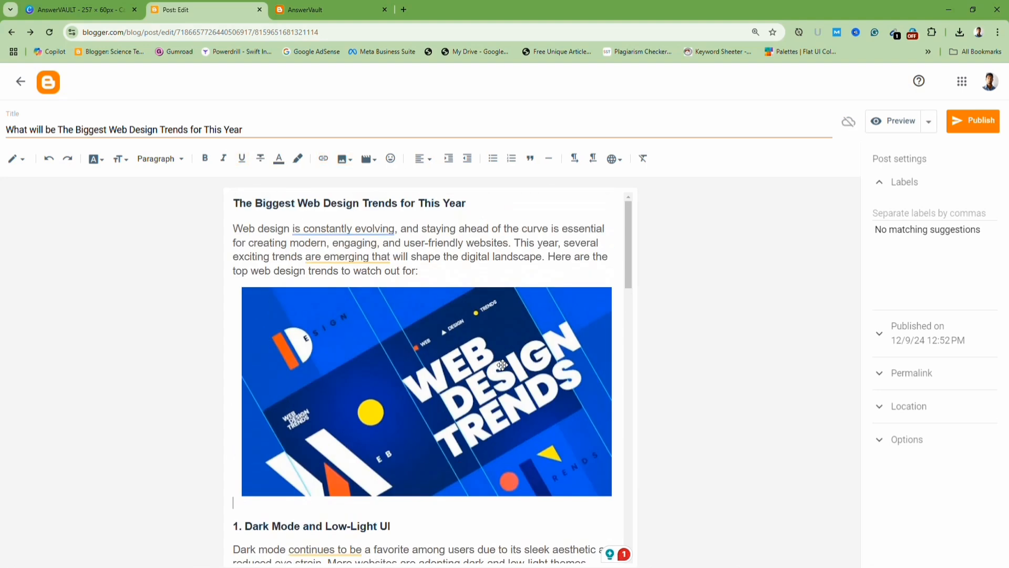
click(915, 215)
click(905, 251)
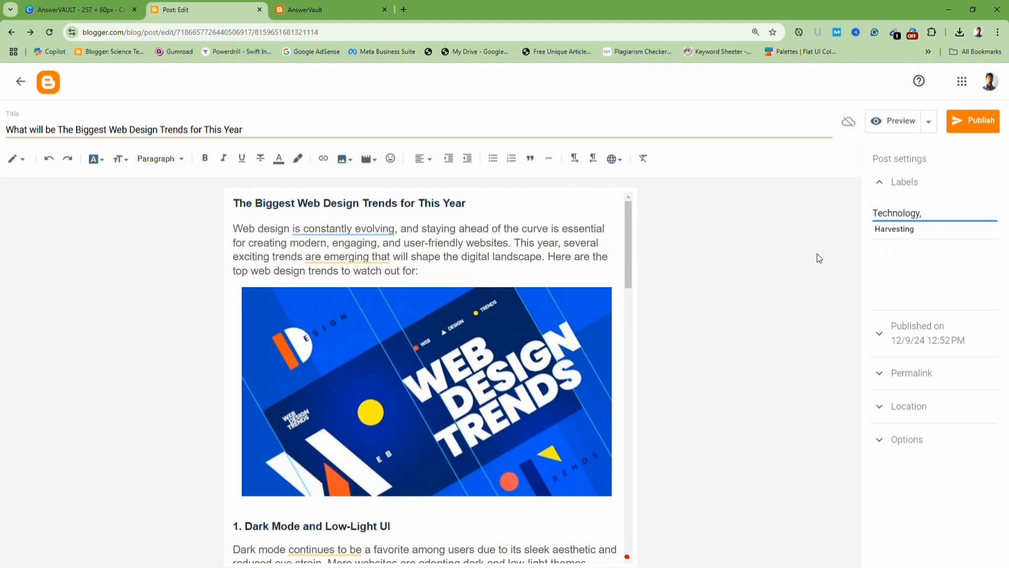
click(973, 123)
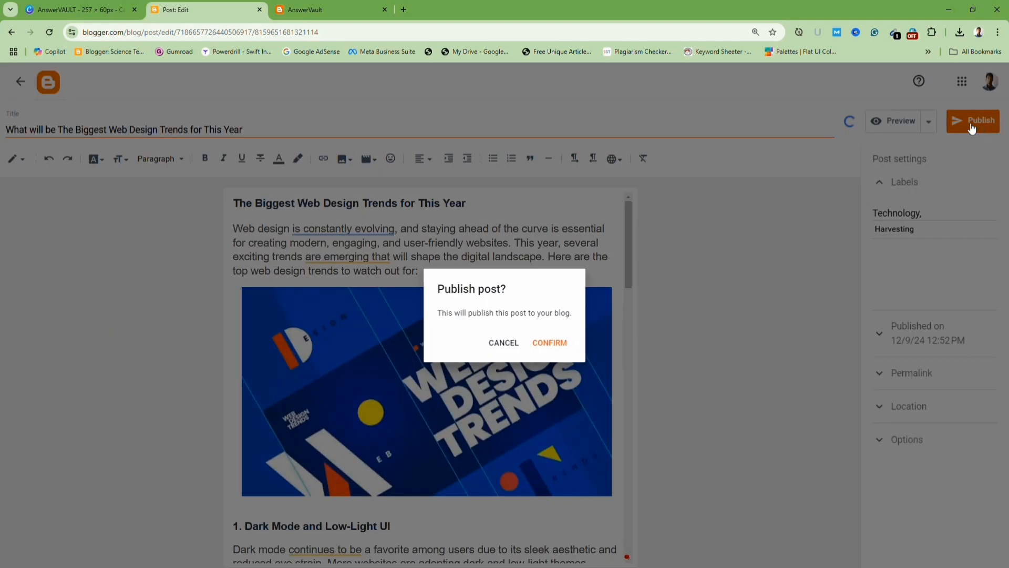
click(550, 346)
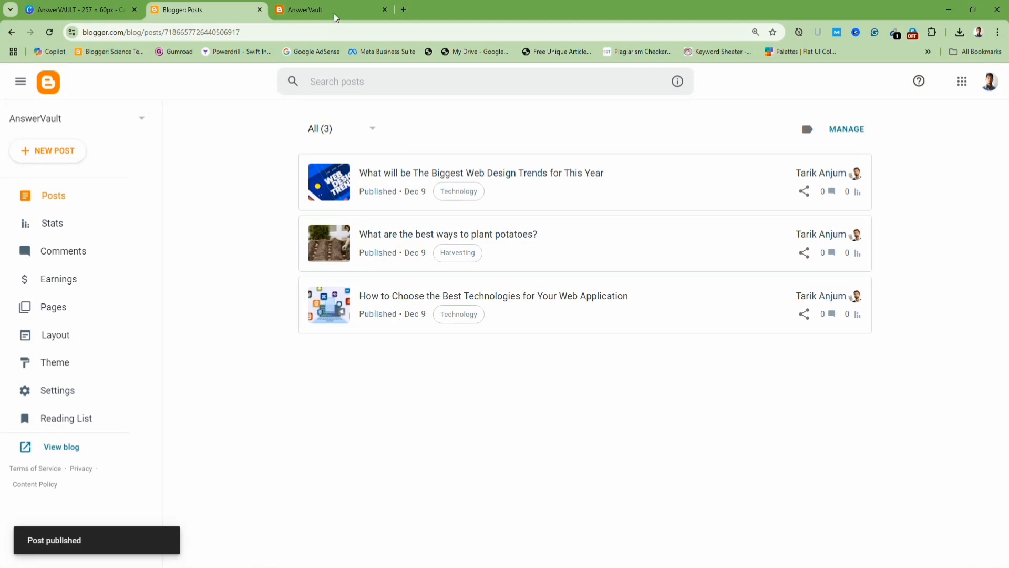
Review the post listing on the AnswerVault blog homepage.
click(333, 11)
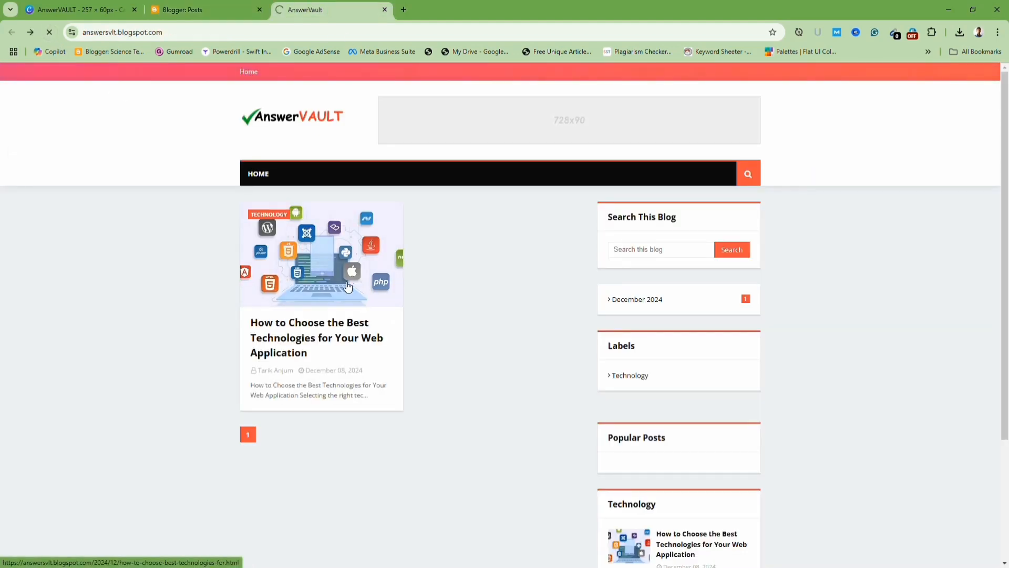
scroll(373, 423, down, 4)
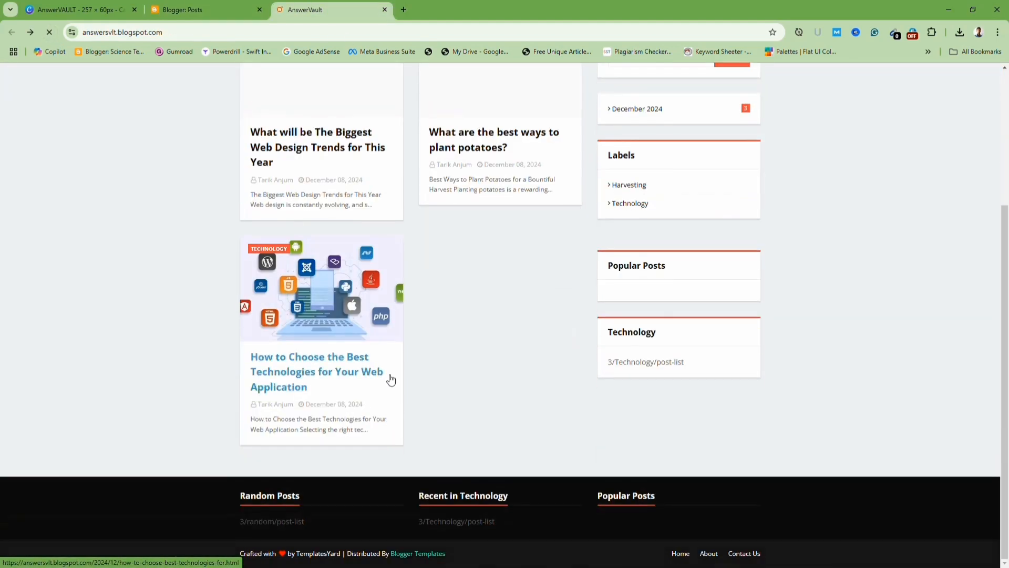
scroll(391, 377, up, 4)
scroll(402, 375, down, 4)
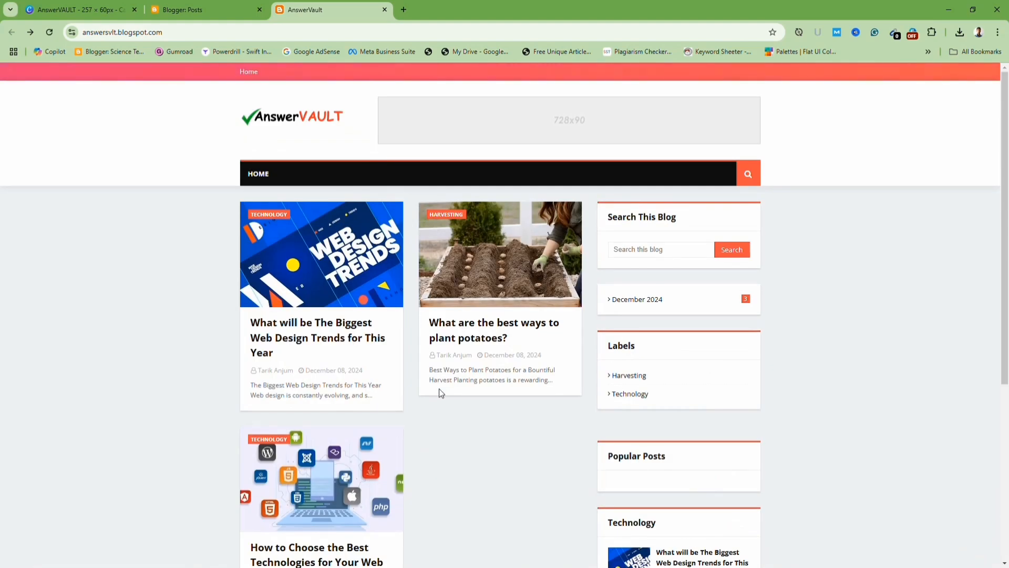
scroll(521, 372, down, 6)
scroll(500, 443, up, 5)
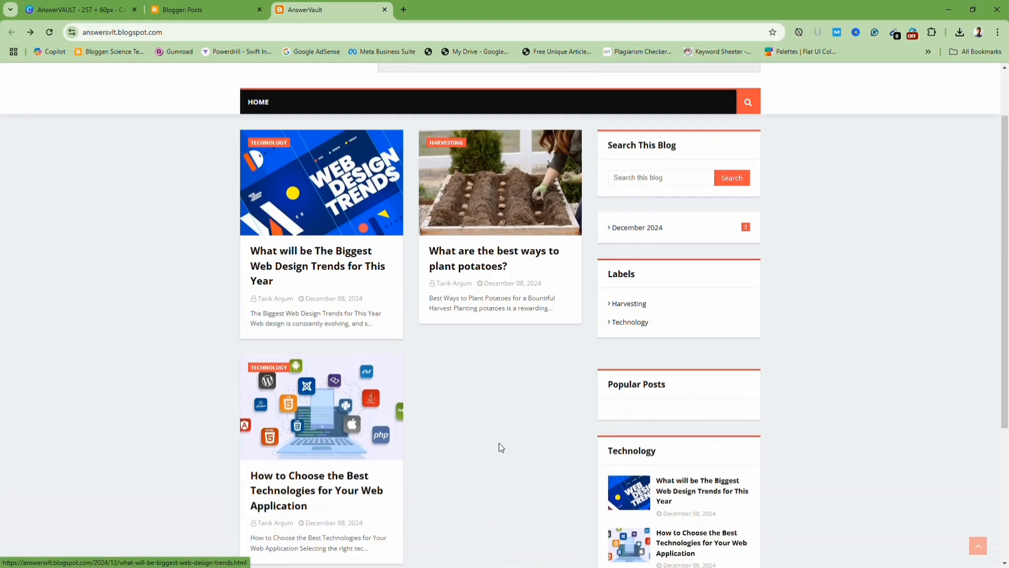
scroll(499, 442, up, 1)
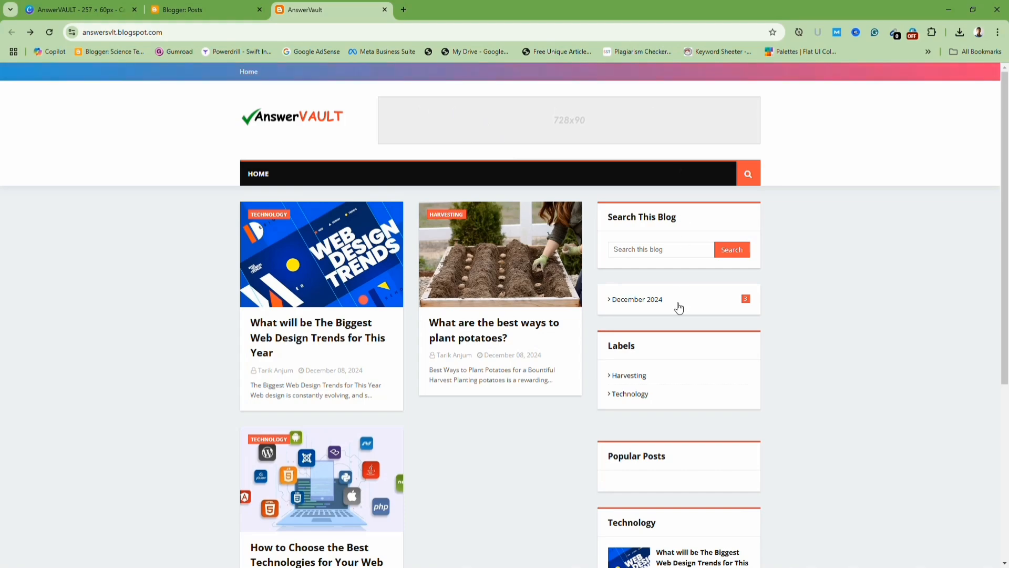
scroll(679, 309, down, 5)
scroll(424, 266, up, 4)
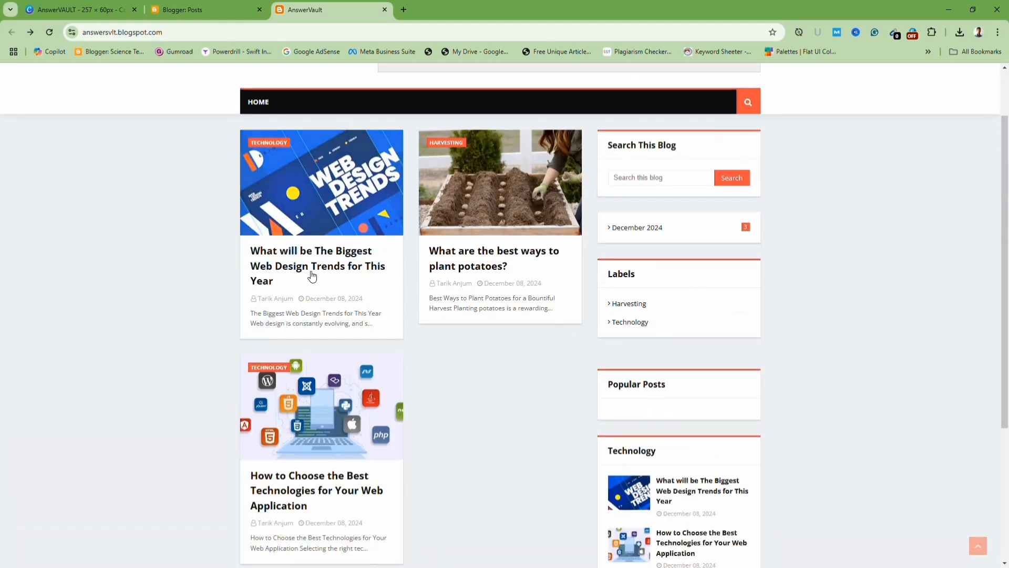
Open the web design trends post on the live blog, scroll through it, and return to the homepage.
click(307, 263)
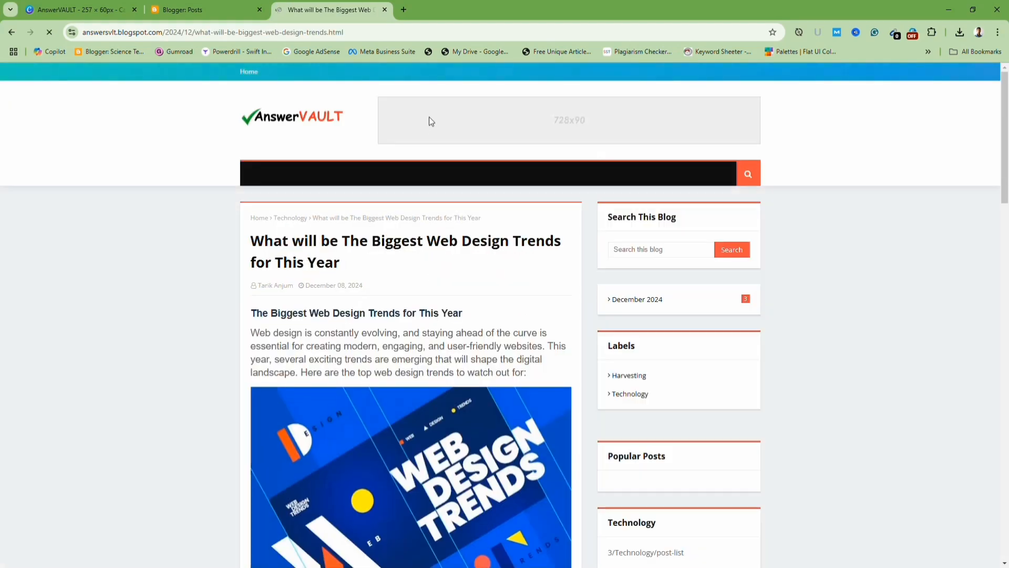
scroll(370, 288, down, 4)
scroll(370, 288, down, 5)
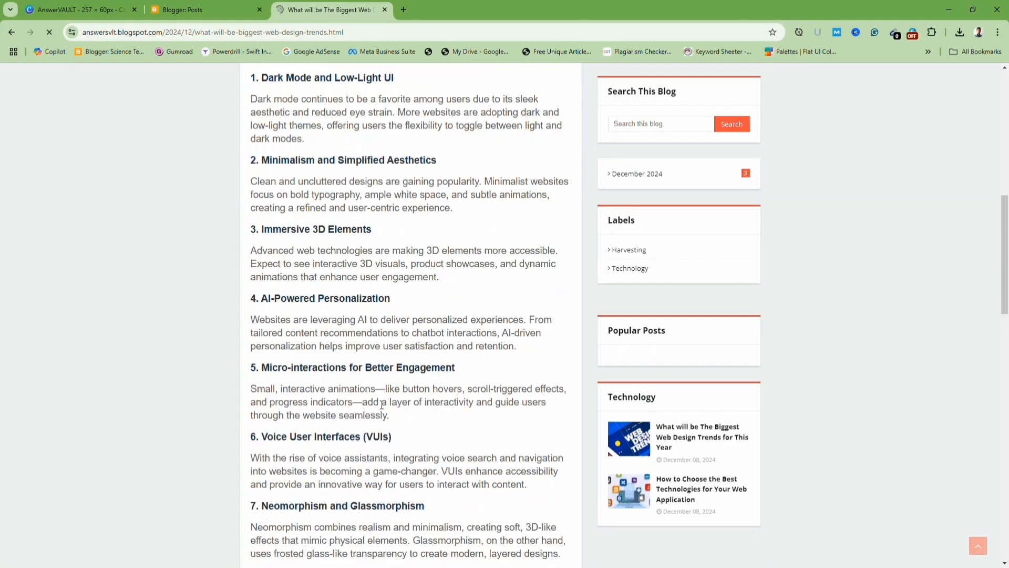
scroll(502, 390, down, 20)
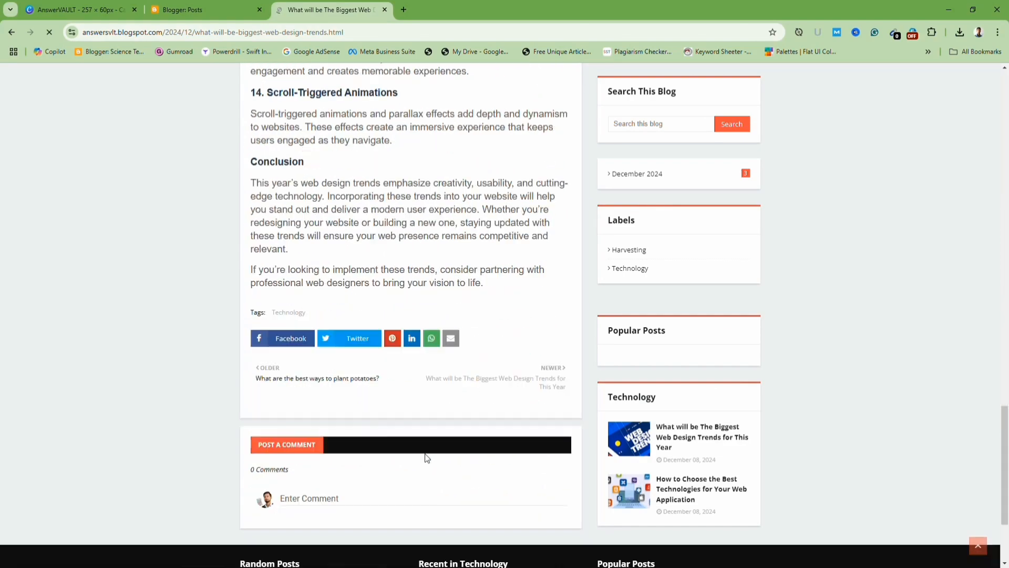
scroll(415, 455, up, 20)
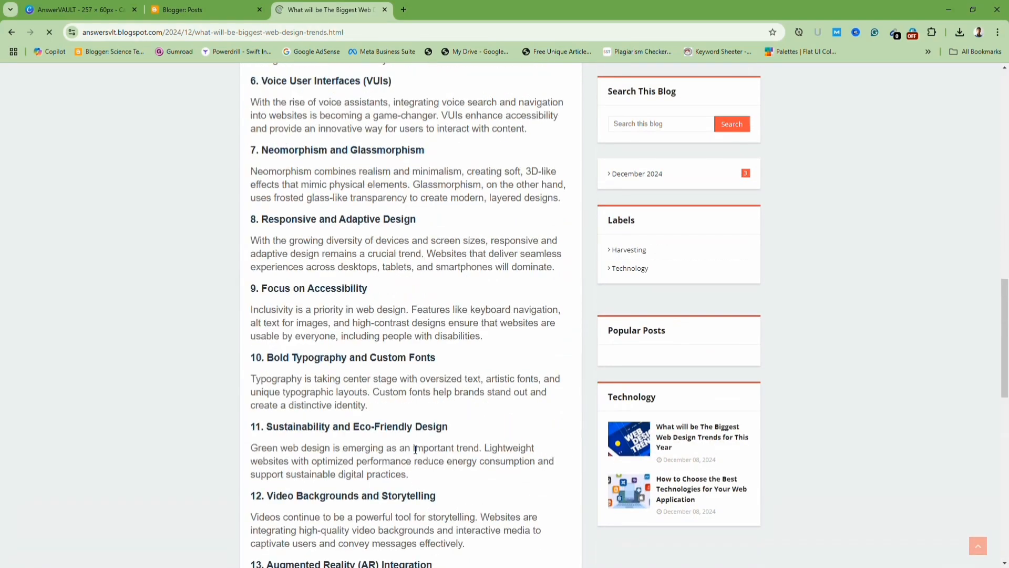
scroll(426, 434, up, 4)
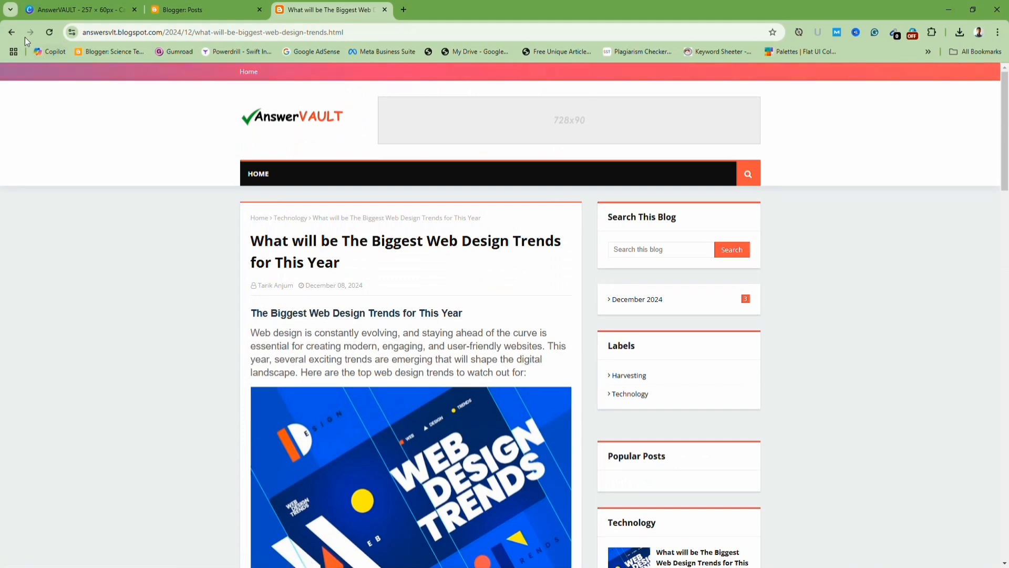
click(14, 28)
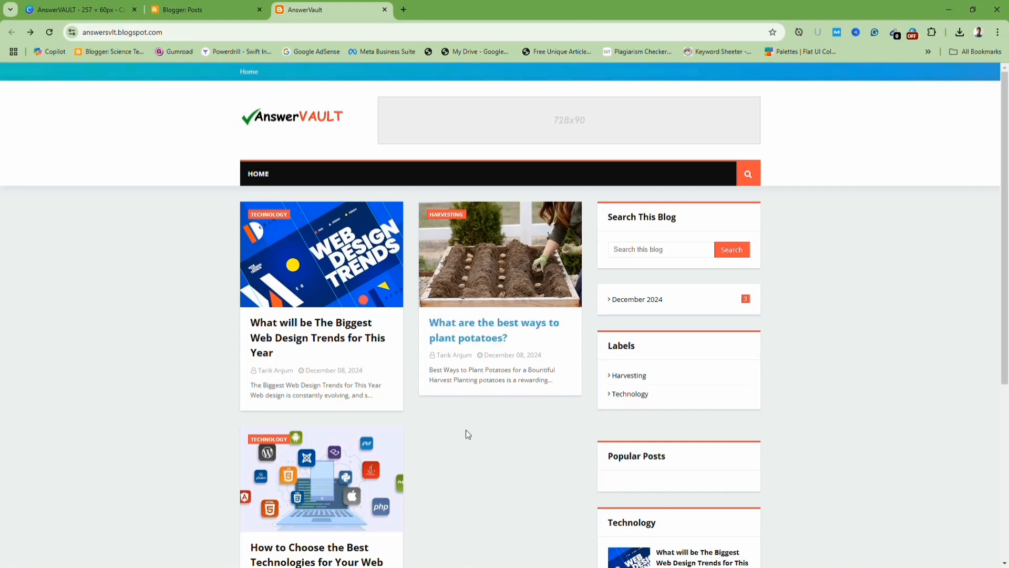
scroll(466, 434, down, 3)
scroll(462, 436, up, 3)
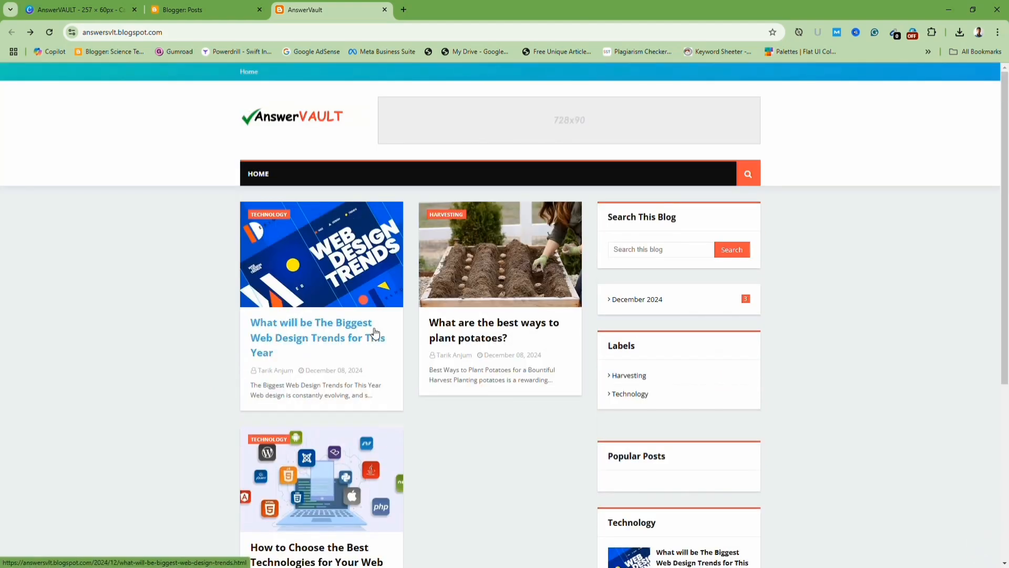
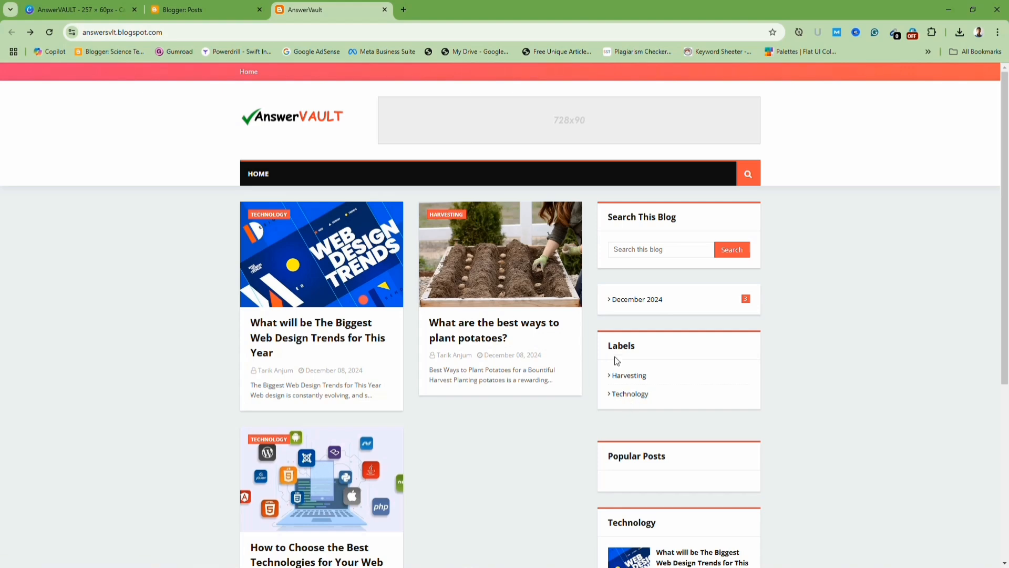
Open the Technology label page on the live blog and copy its address.
click(628, 395)
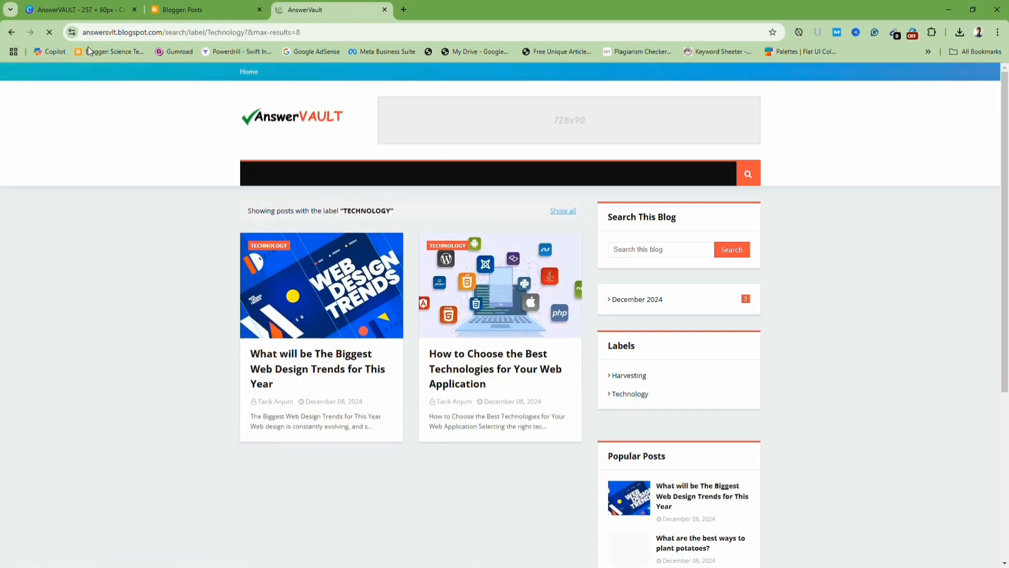
click(319, 35)
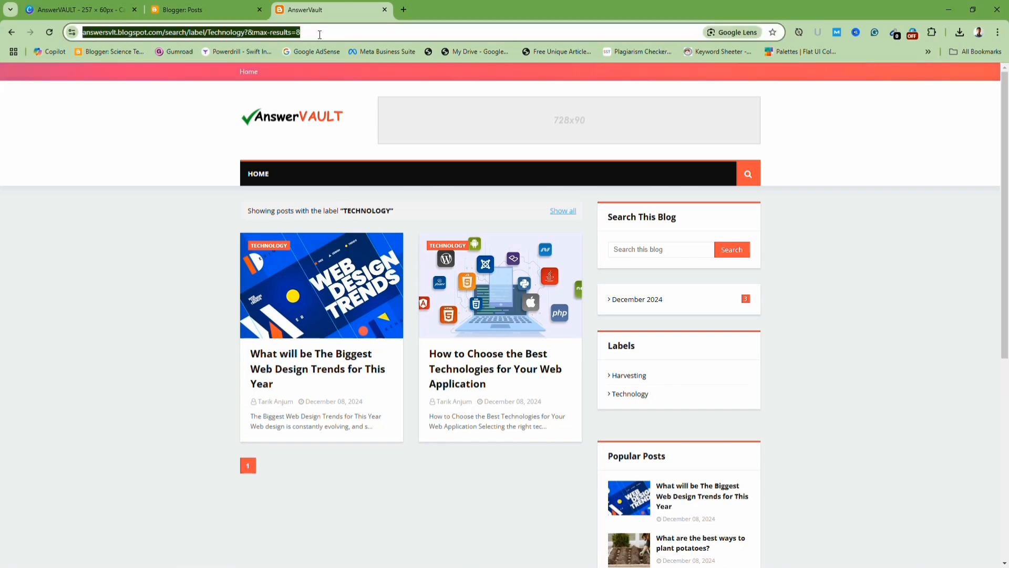
click(187, 8)
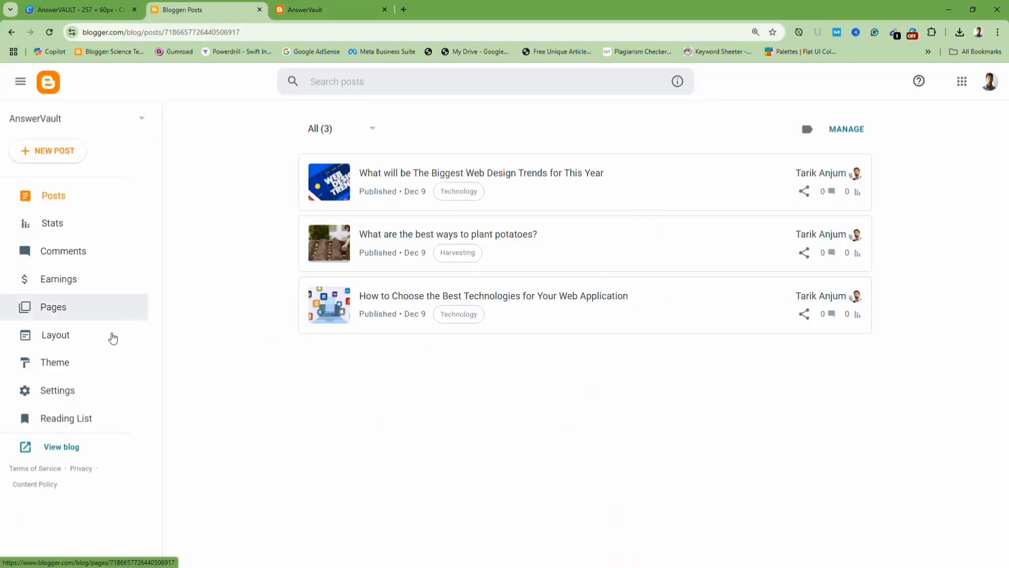
Add a Technology item with the copied label URL to the Main Menu link list in Layout and save the gadget.
click(77, 340)
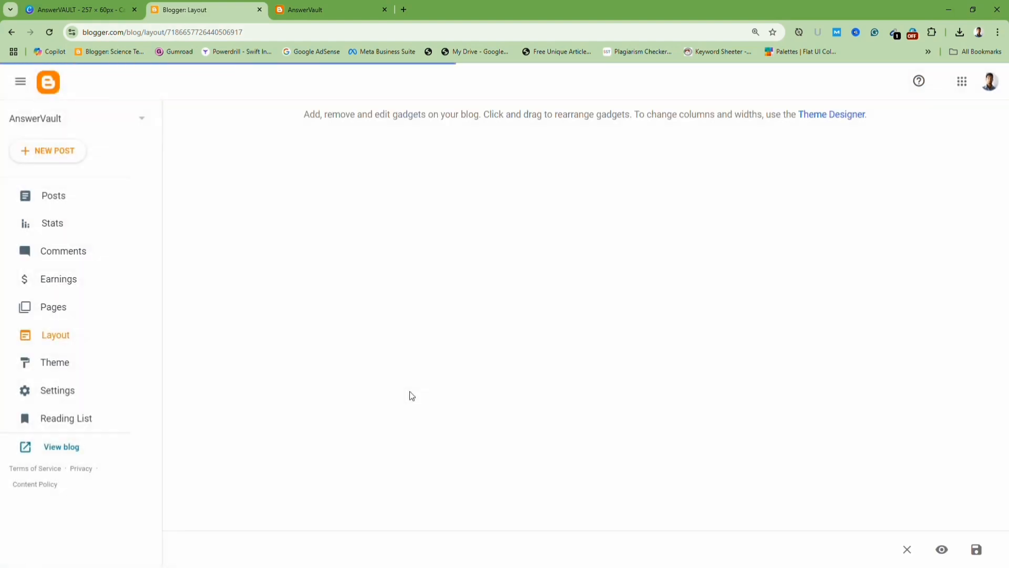
scroll(280, 368, down, 2)
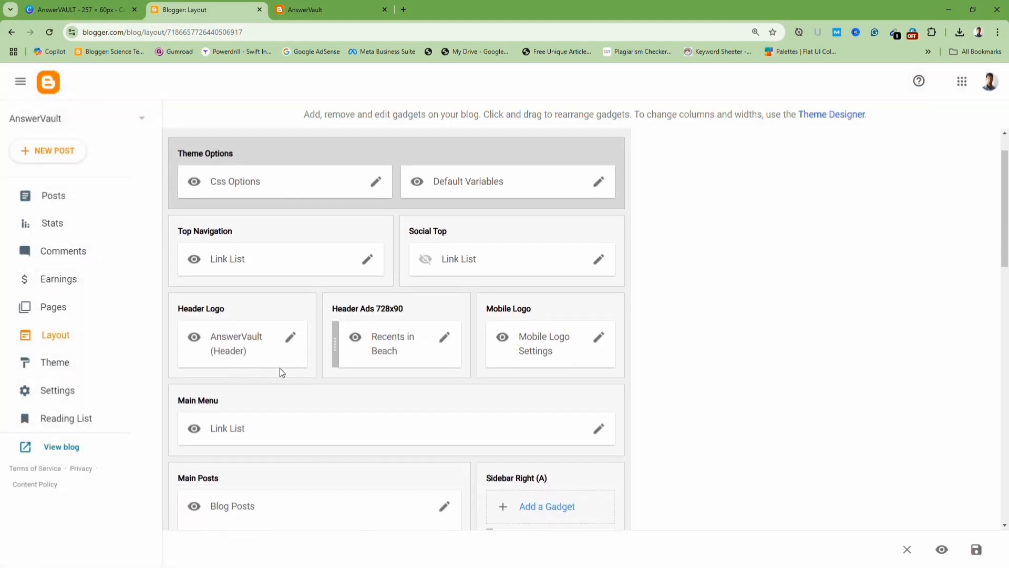
scroll(308, 378, down, 1)
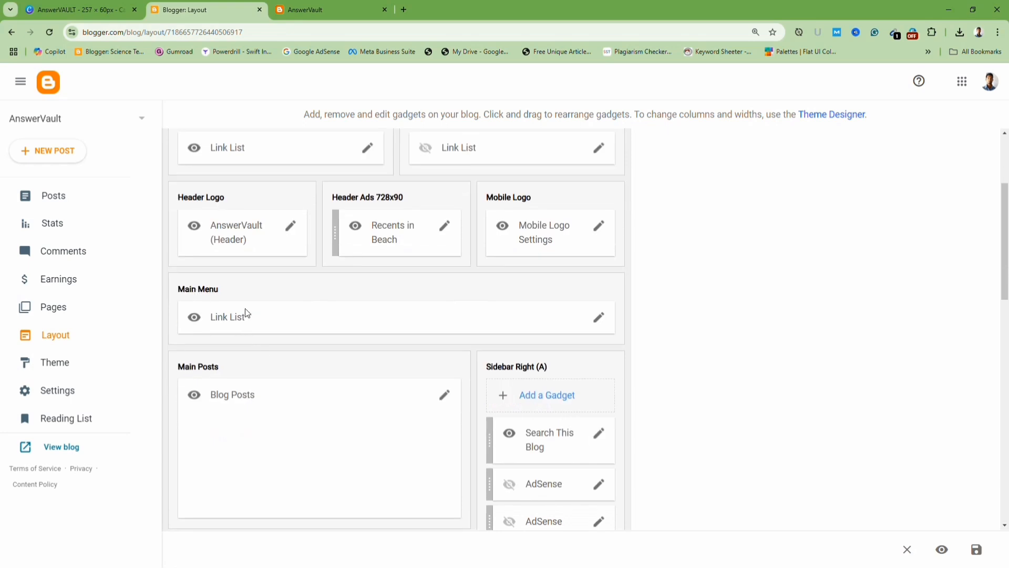
click(602, 320)
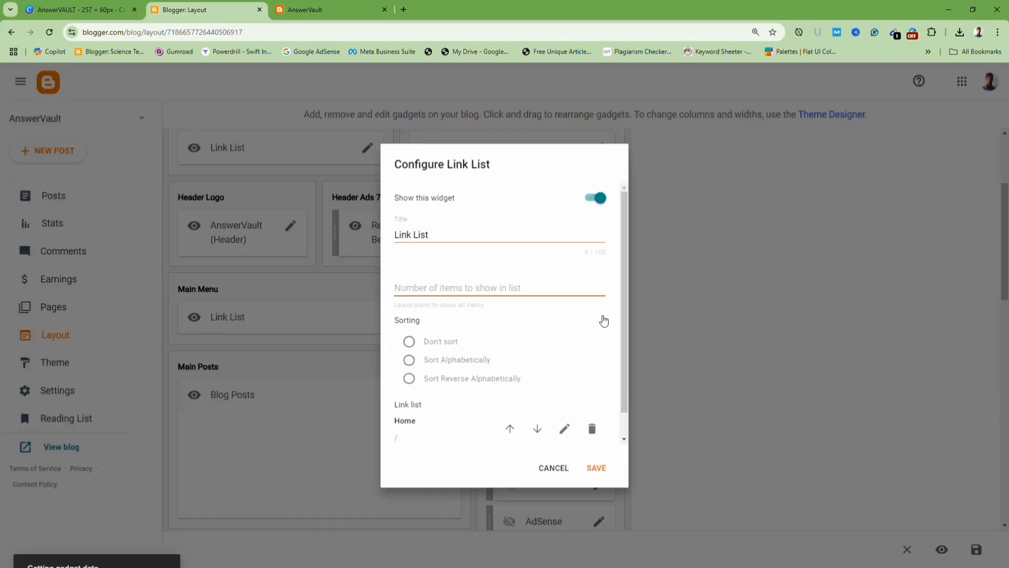
scroll(457, 346, down, 1)
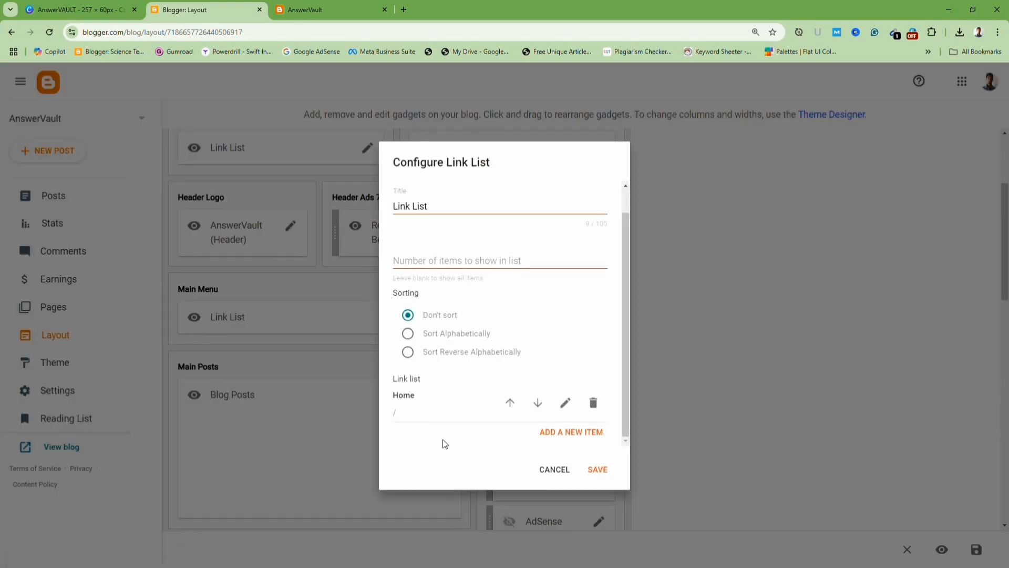
click(574, 438)
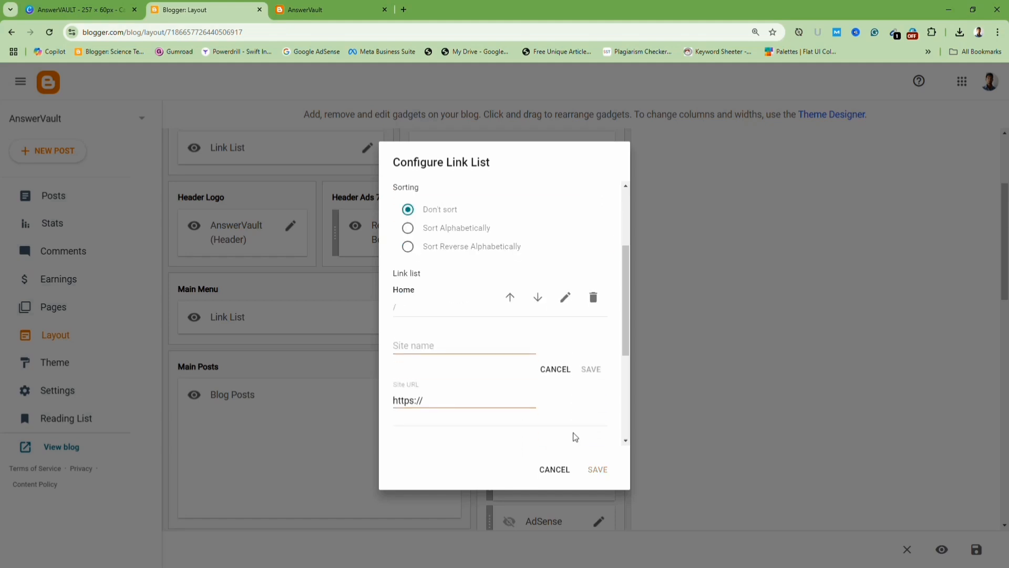
click(445, 347)
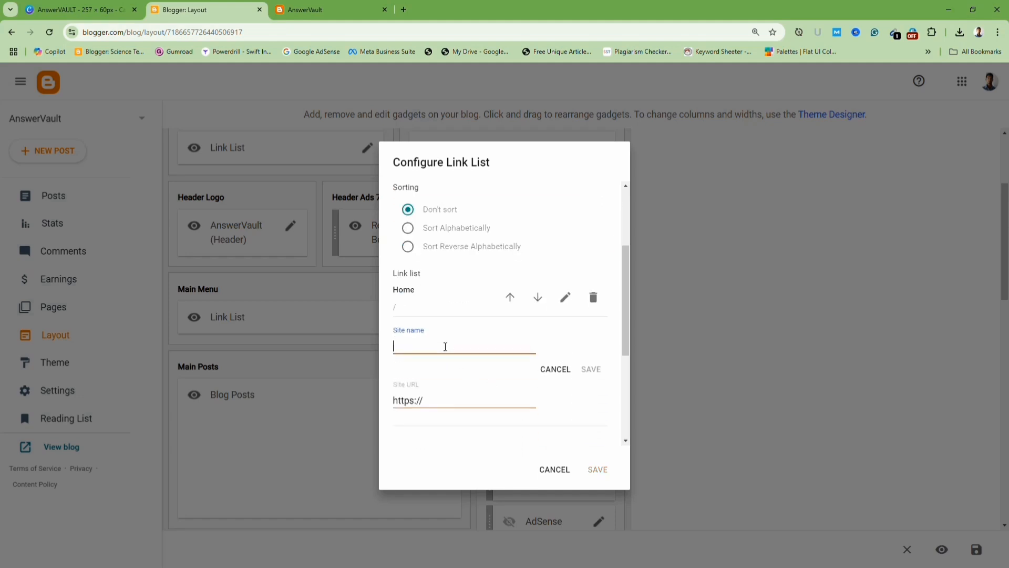
text(Technology)
click(455, 394)
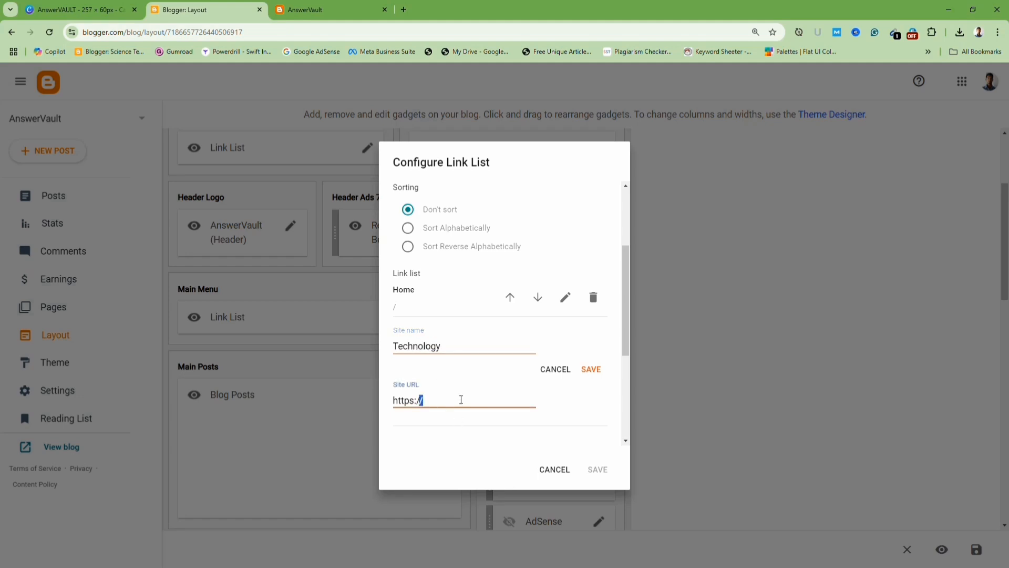
triple_click(462, 401)
text(/label/Technology?&max-results=8)
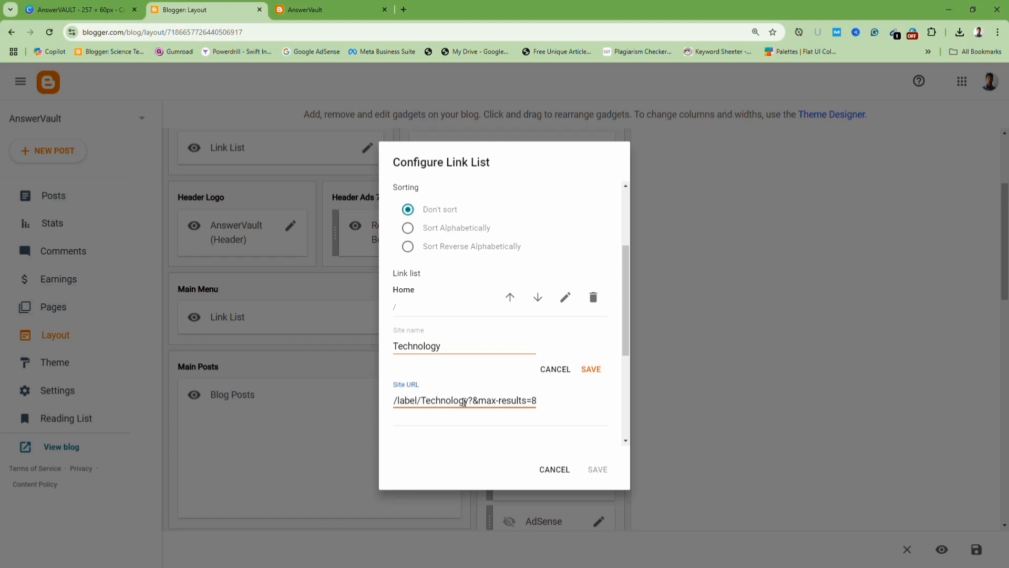
click(592, 371)
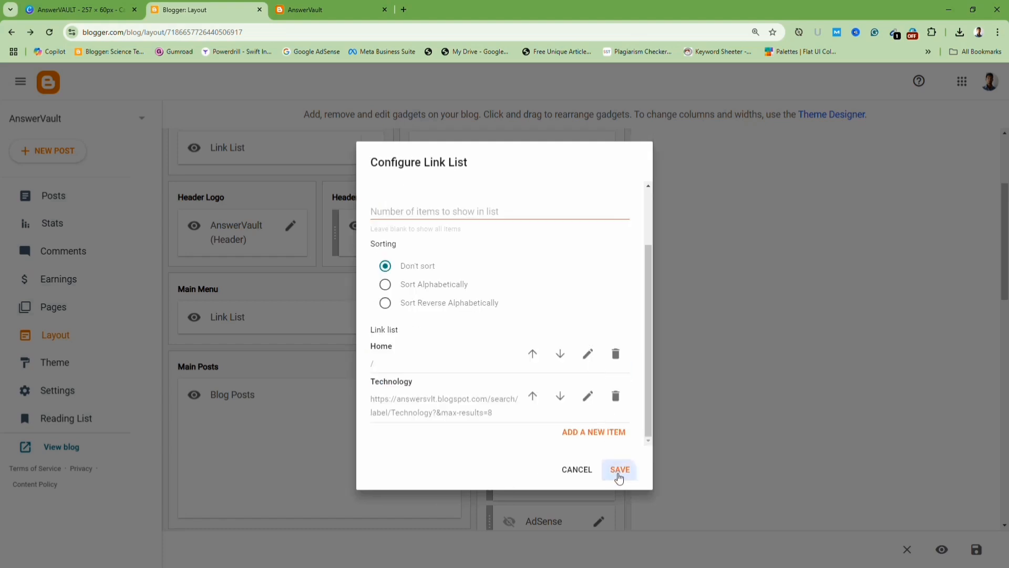
click(618, 470)
Reload the live blog and try the new Technology menu link.
click(326, 9)
click(291, 32)
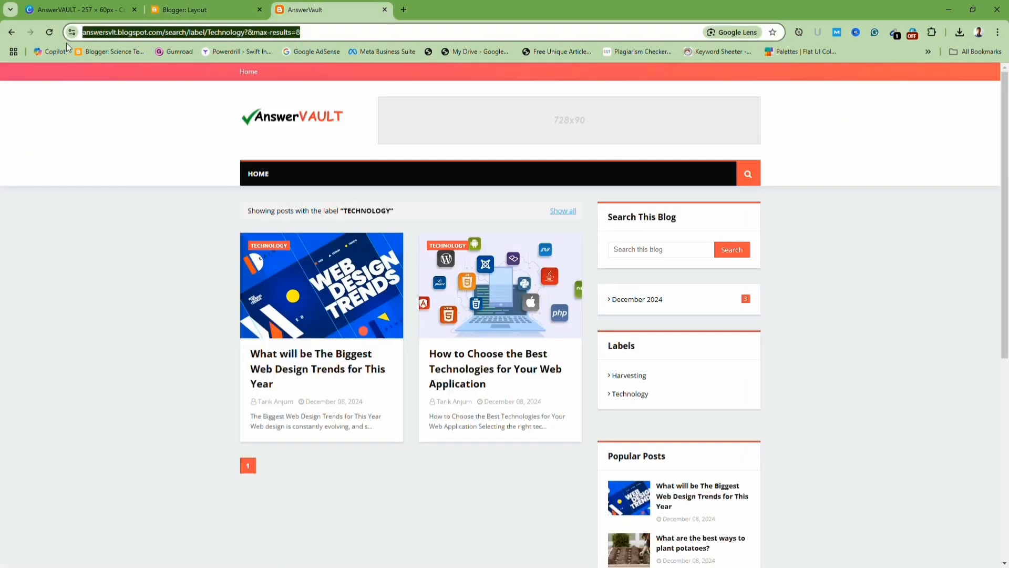
click(49, 32)
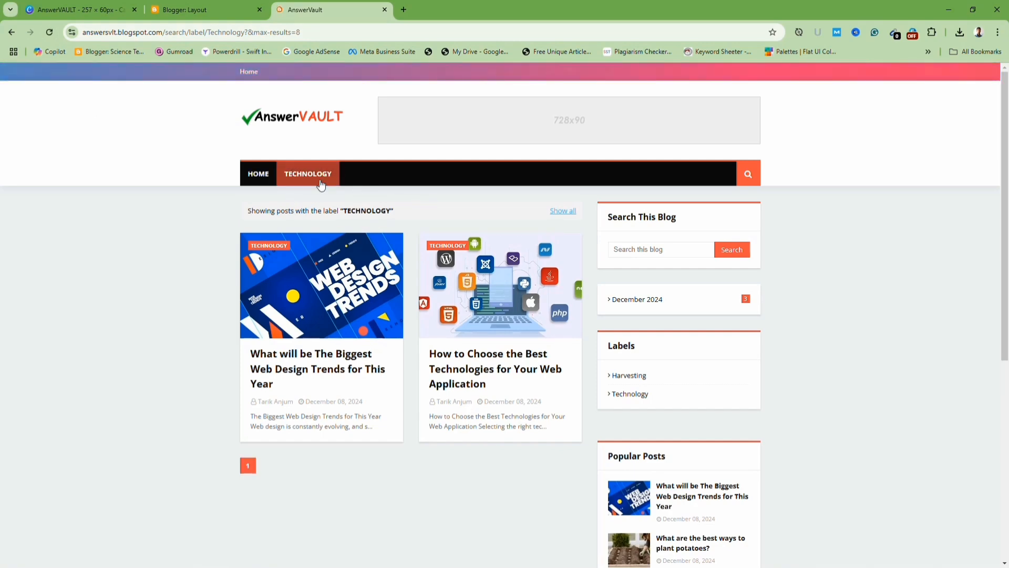
scroll(415, 260, down, 3)
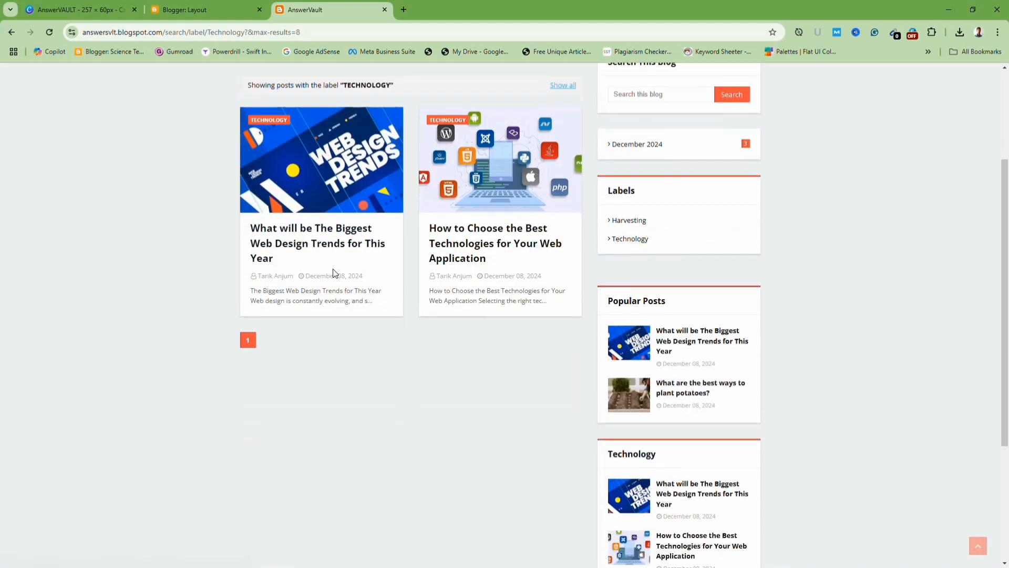
scroll(499, 421, up, 3)
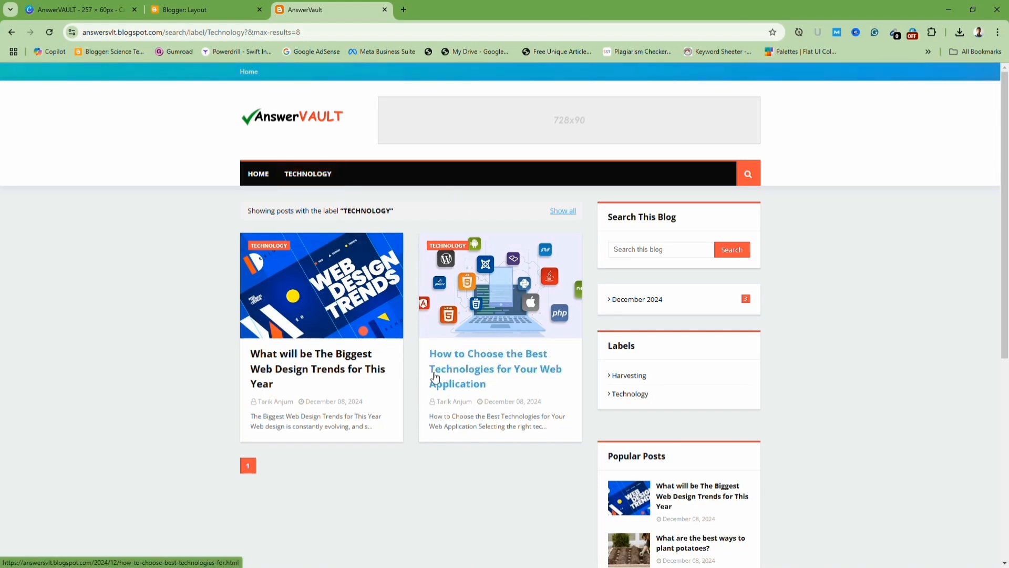
click(310, 175)
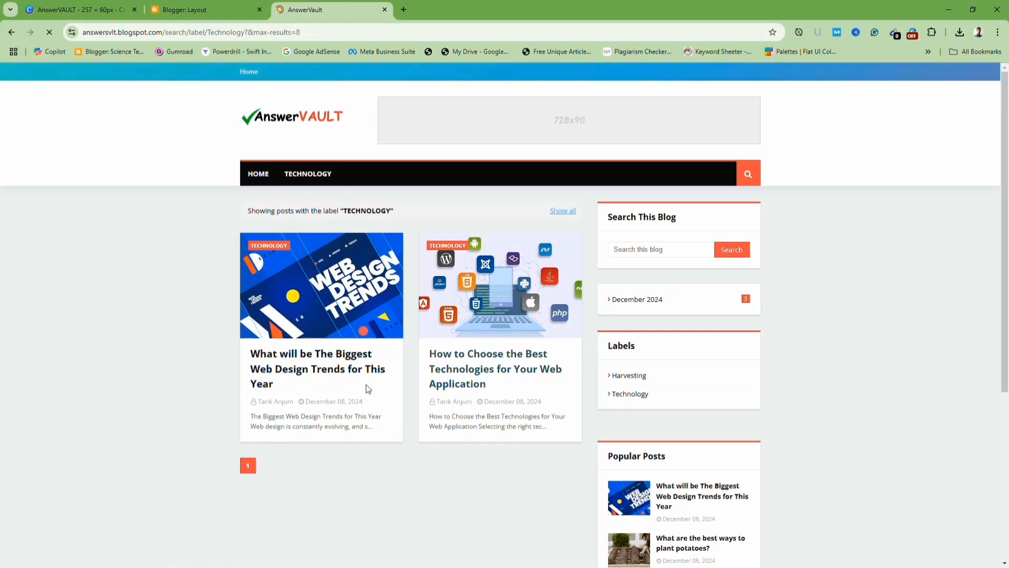
Open the Harvesting label page on the live blog and copy its address.
click(628, 375)
click(355, 29)
key(ctrl+c)
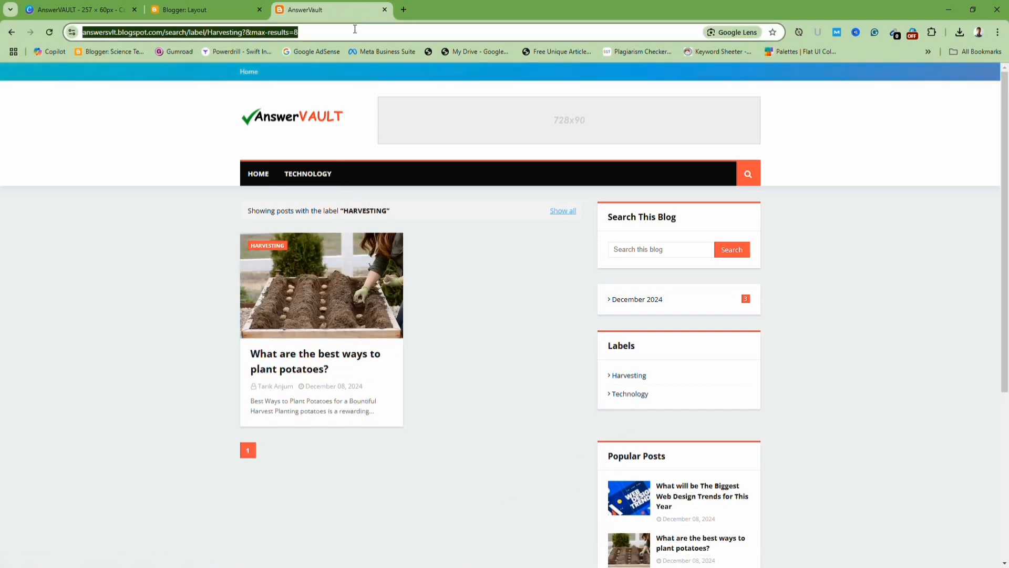
click(179, 13)
Add a Harvest item with the copied Harvesting label URL to the Main Menu link list and save the gadget.
scroll(610, 333, up, 1)
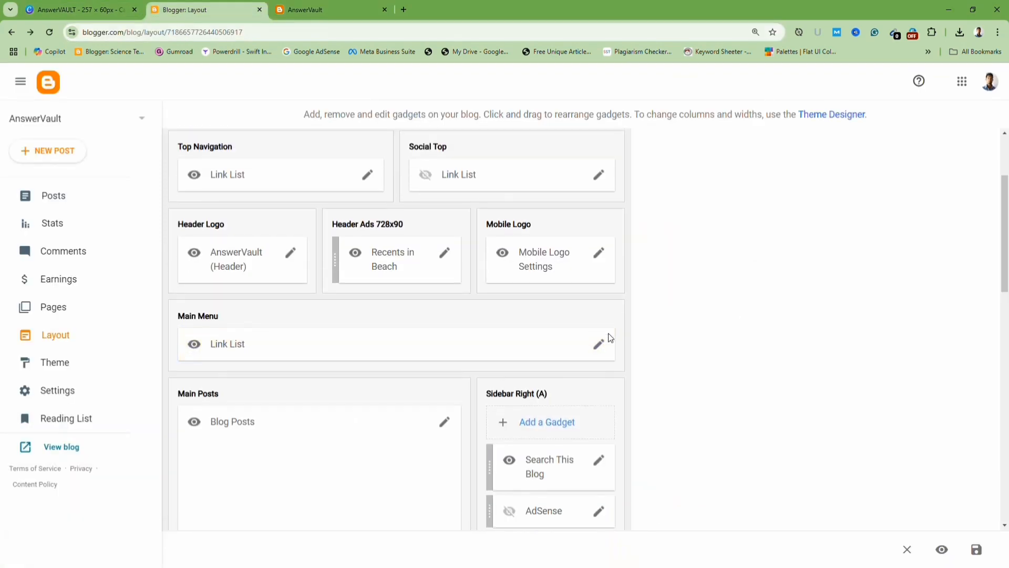
click(600, 370)
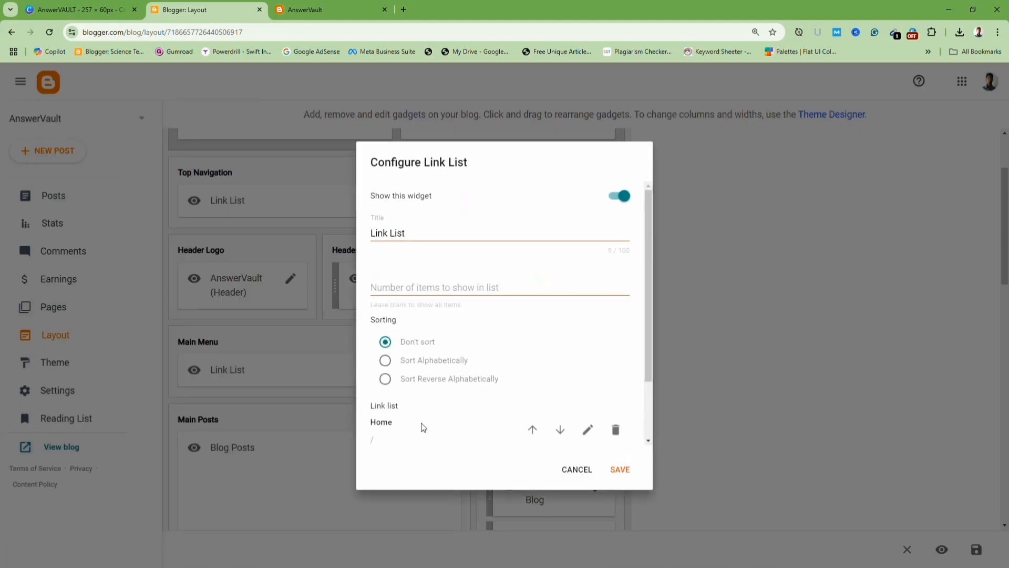
scroll(421, 422, down, 2)
click(614, 433)
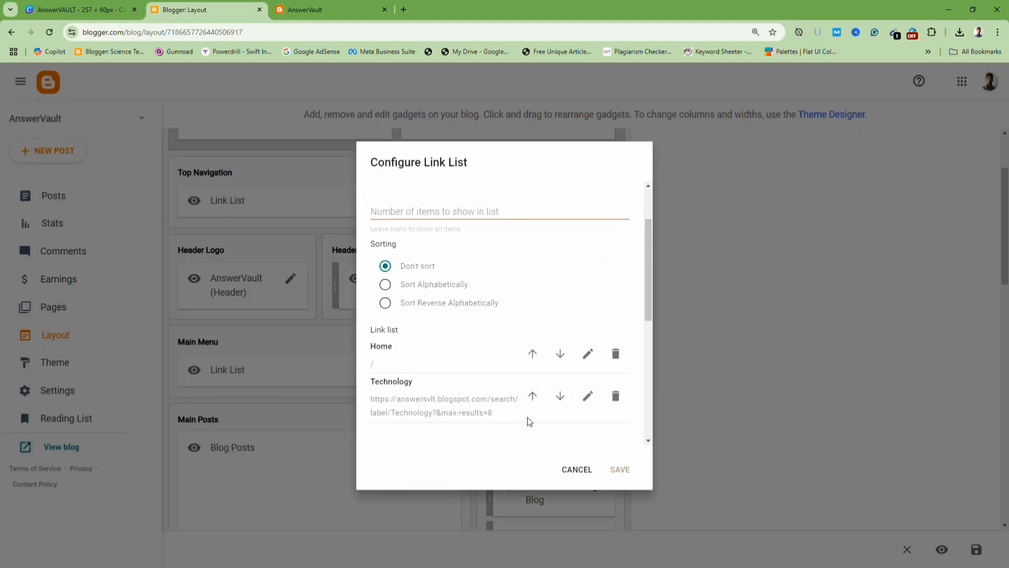
click(420, 298)
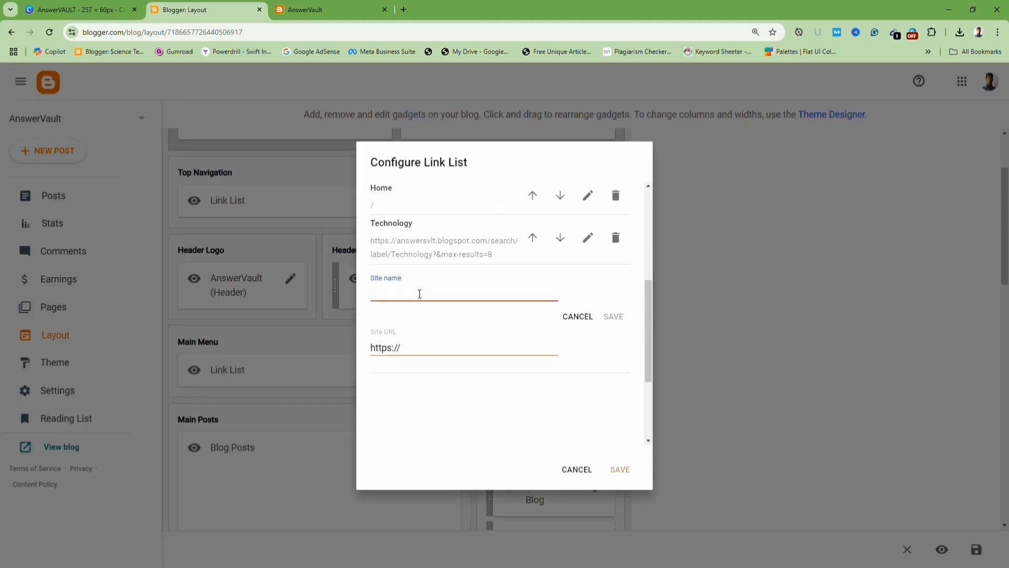
text(Harvest)
key(ctrl+a)
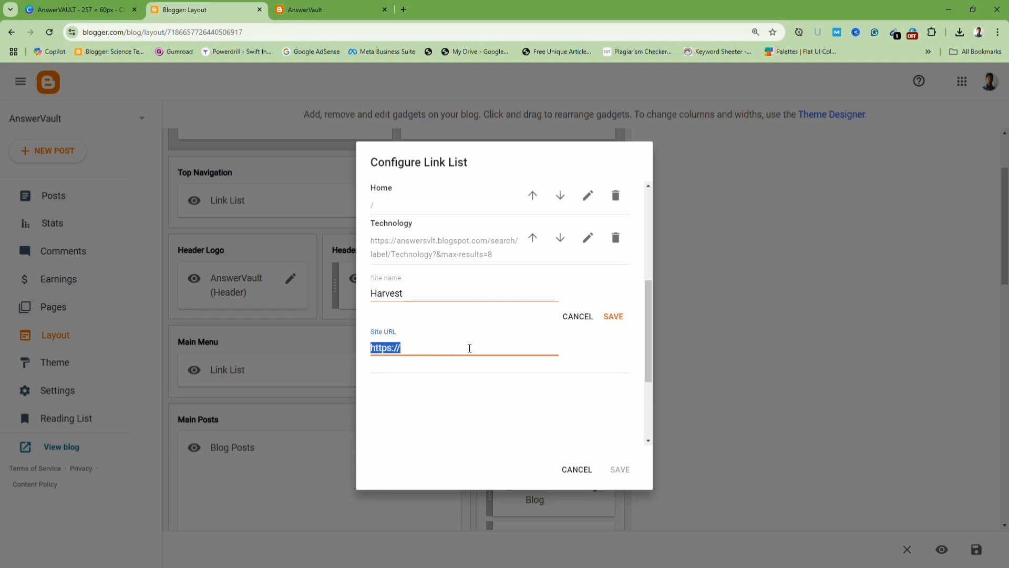
key(ctrl+v)
click(612, 317)
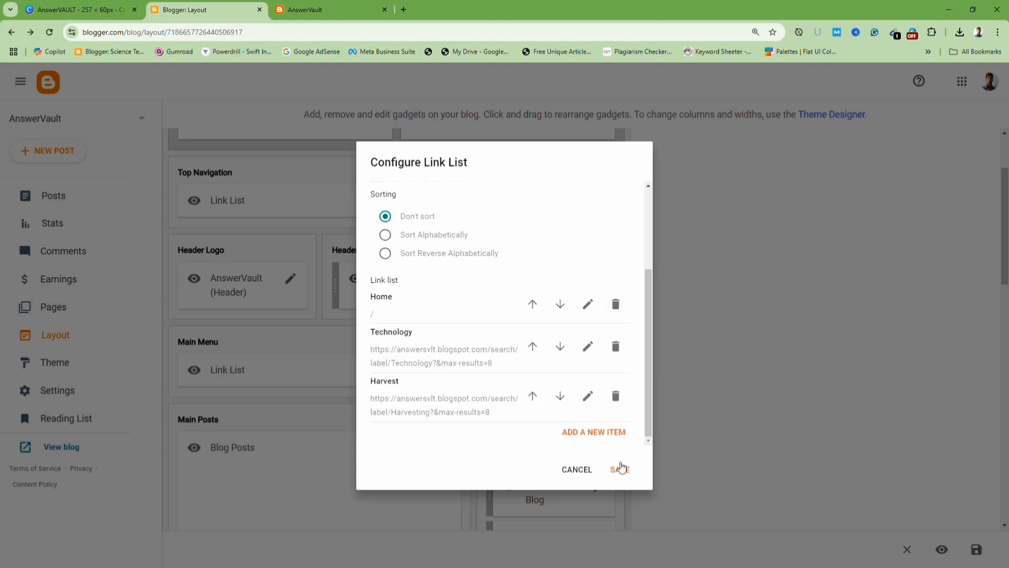
click(620, 468)
Reload the live blog and try the Home and Harvest menu links.
click(336, 19)
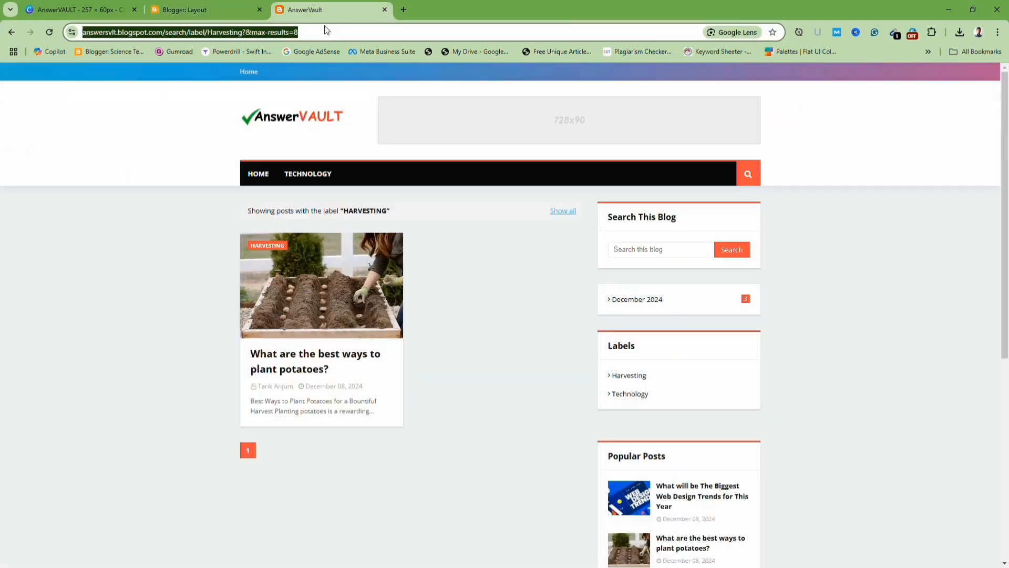
click(49, 32)
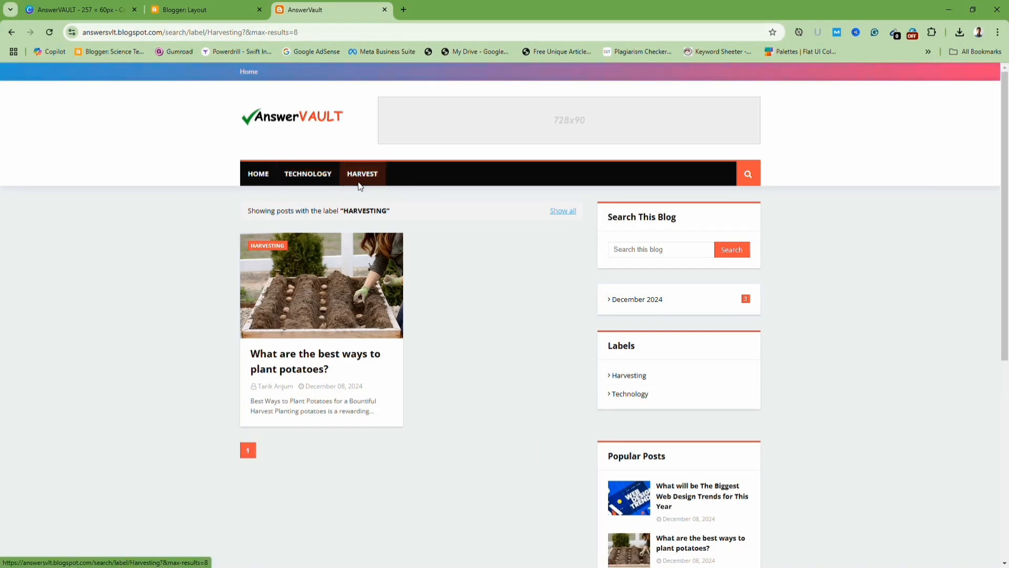
click(256, 176)
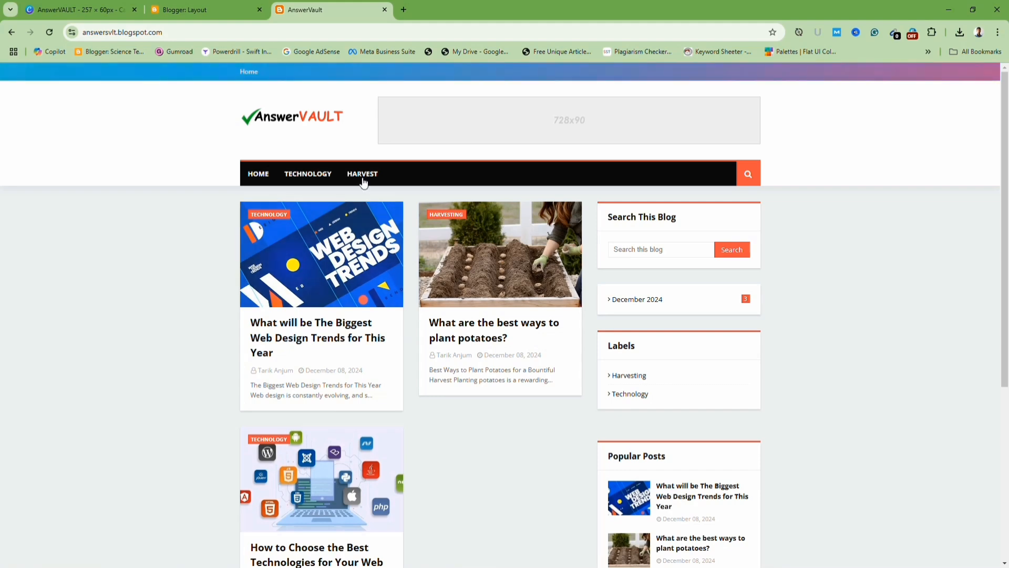
click(363, 178)
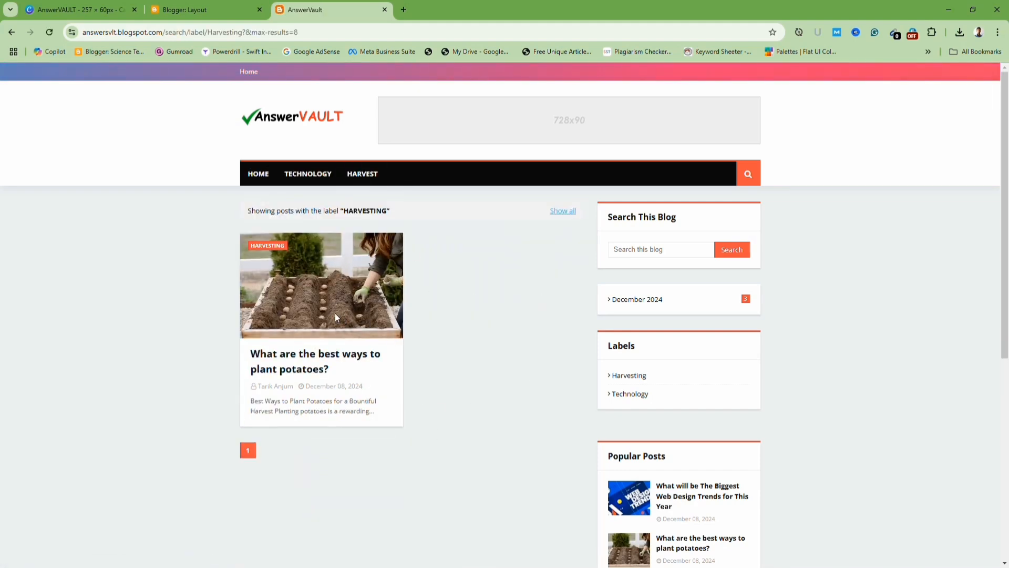
click(258, 174)
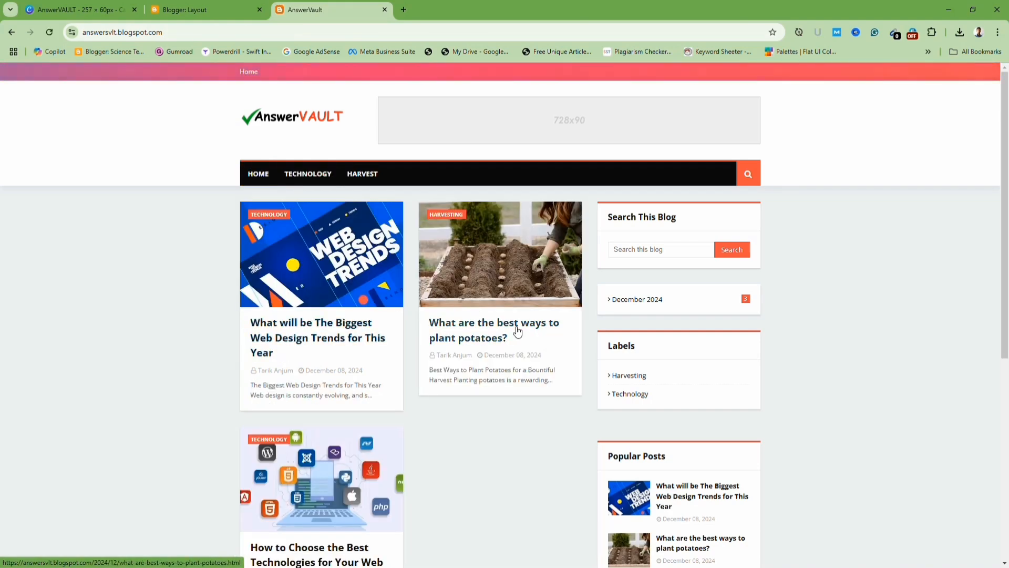
scroll(330, 454, down, 2)
scroll(491, 487, up, 2)
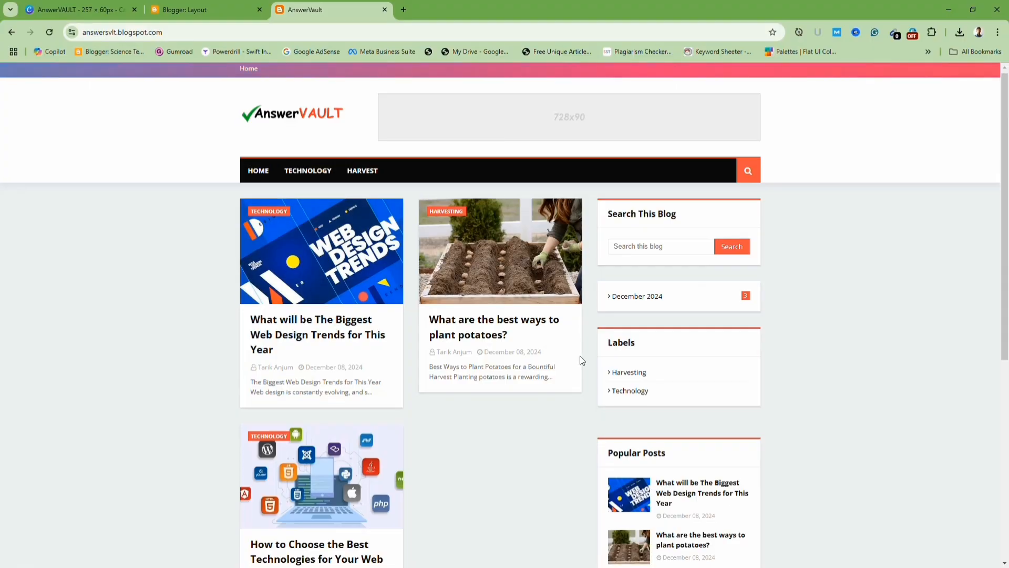
scroll(529, 364, down, 5)
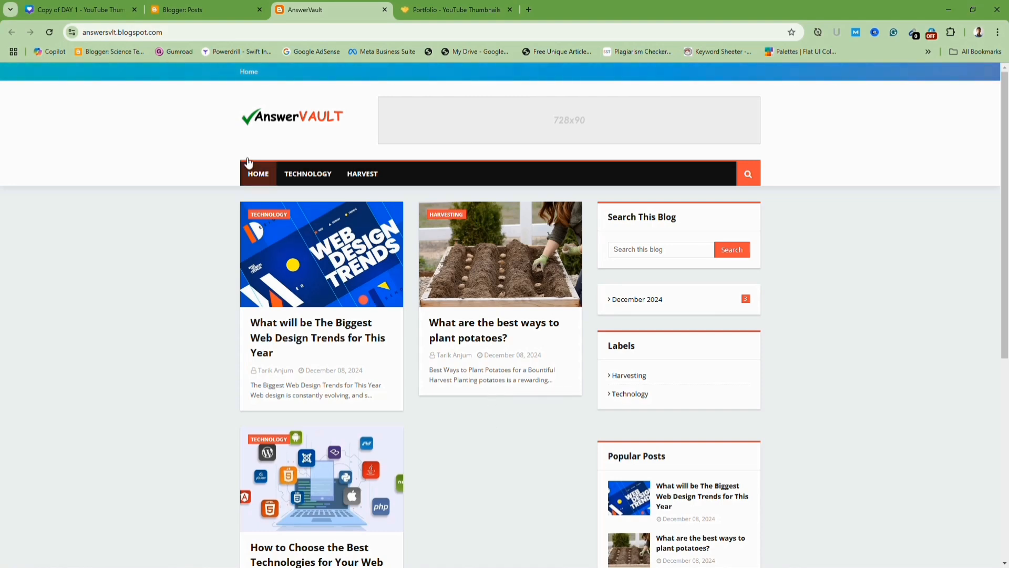
Switch to the portfolio site tab and scroll through its thumbnails and Download Resources section.
click(474, 17)
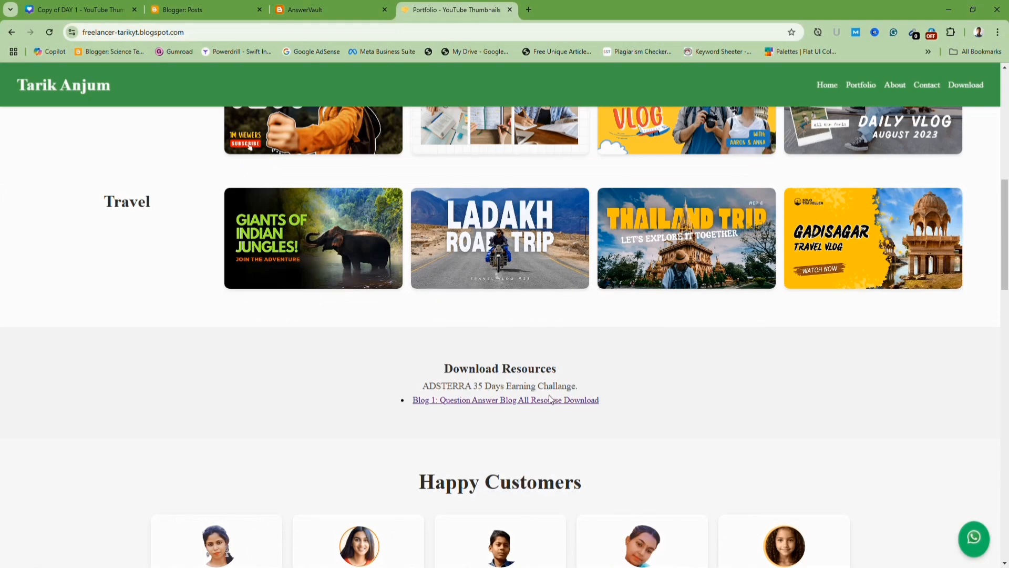
scroll(550, 383, up, 10)
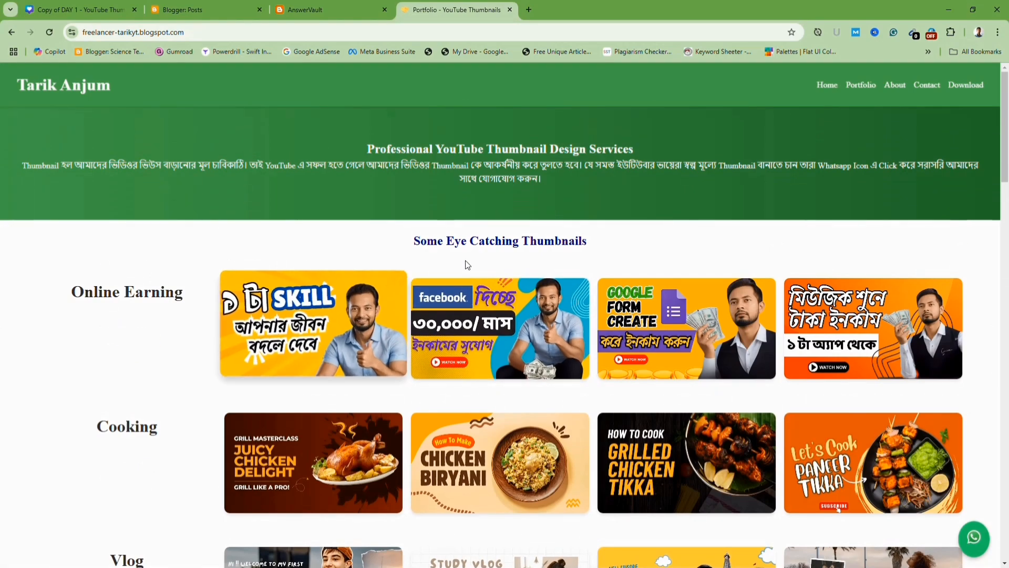
scroll(616, 271, down, 7)
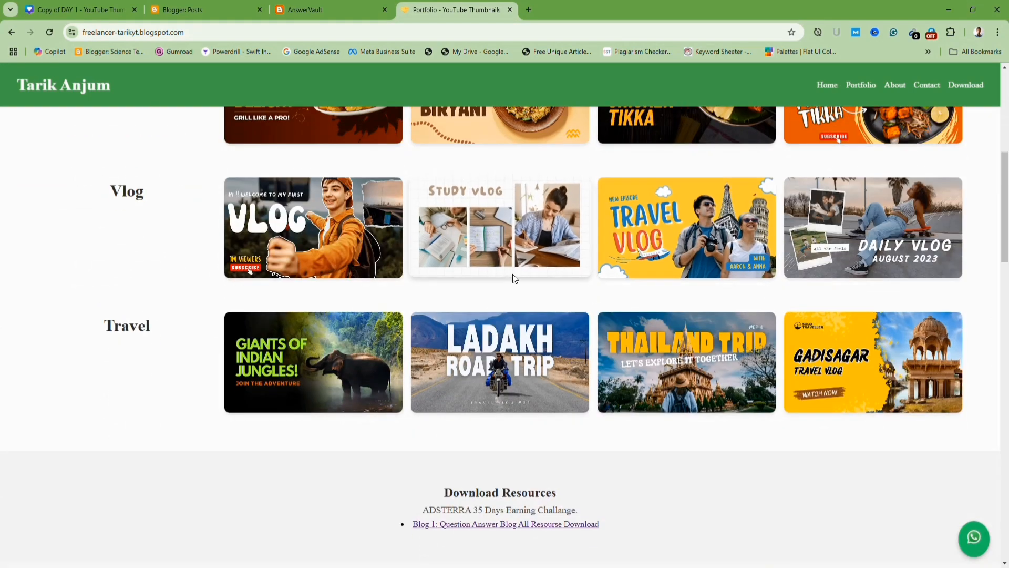
Scroll through the portfolio site's Download Resources and Happy Customers sections on the page.
scroll(517, 288, down, 3)
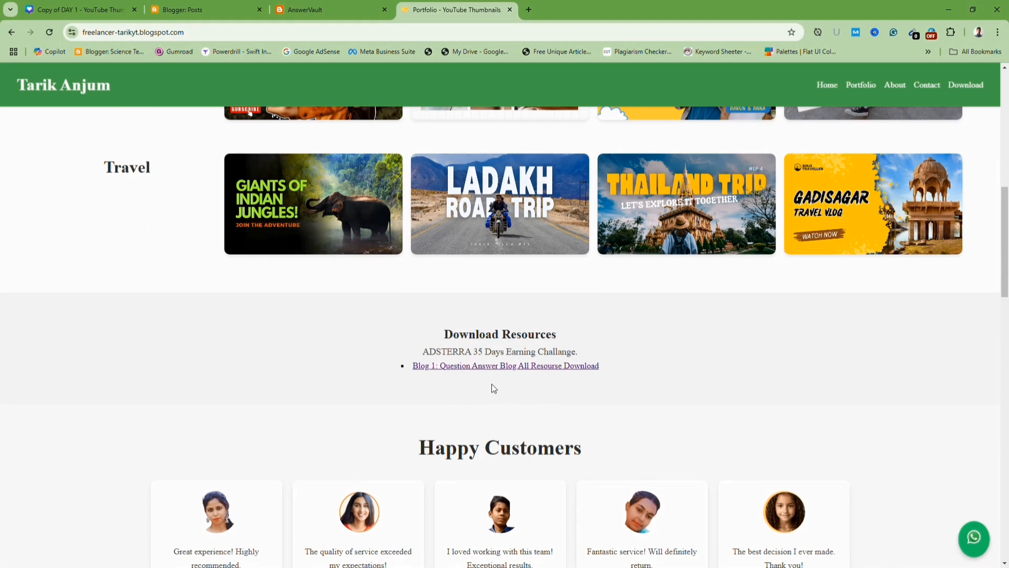
scroll(494, 389, up, 3)
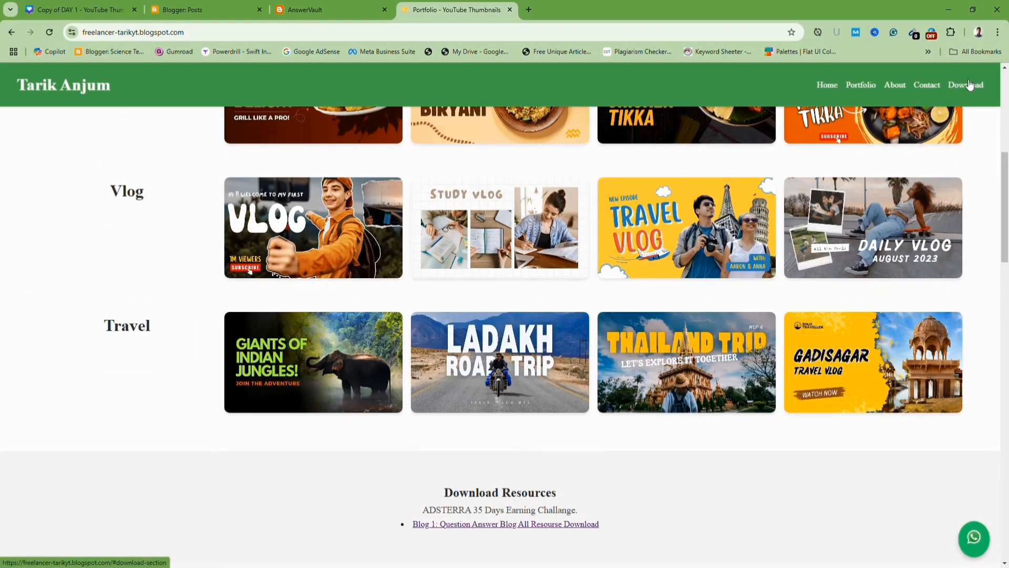
scroll(484, 379, down, 3)
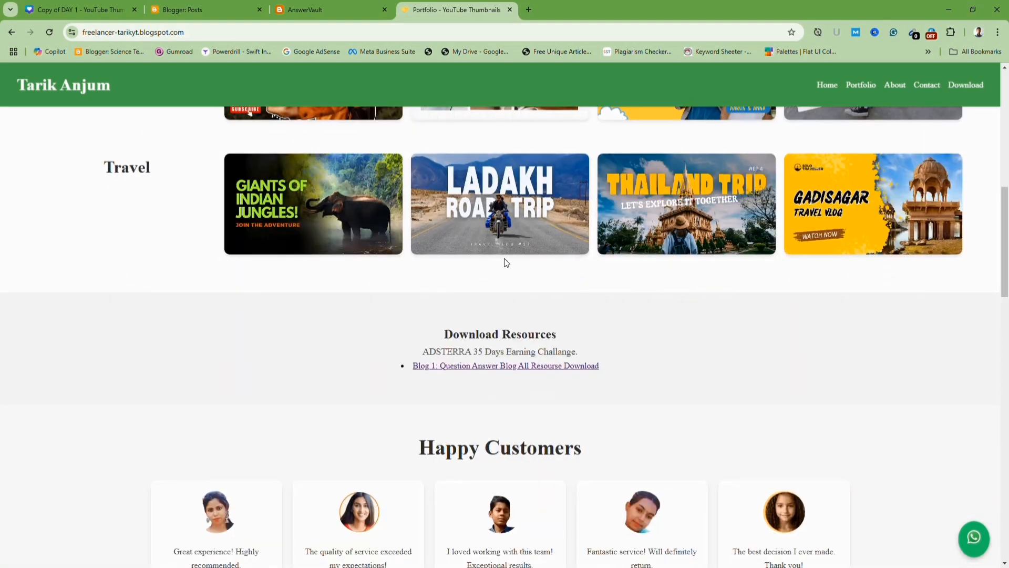
scroll(418, 374, down, 1)
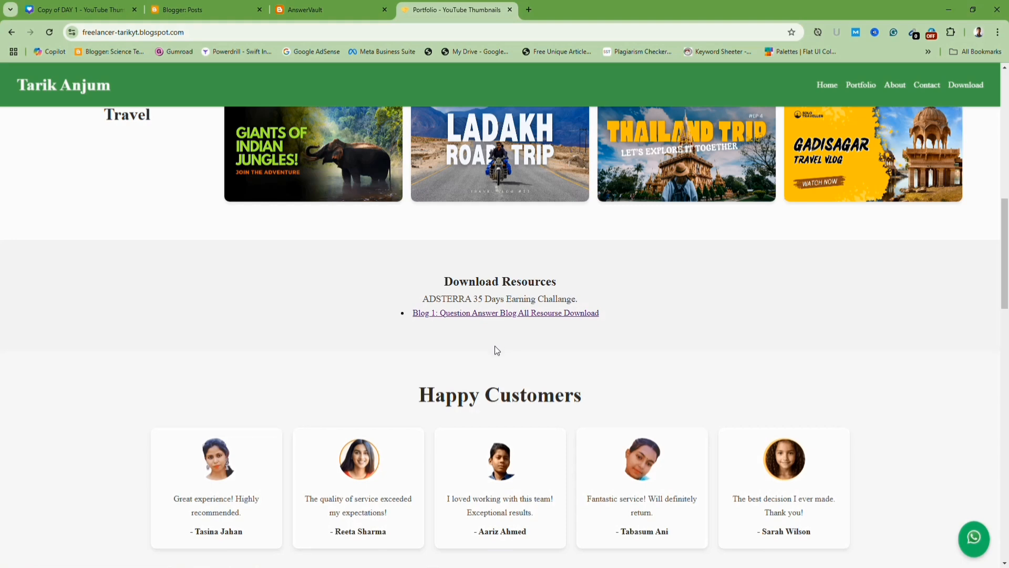
scroll(487, 348, down, 2)
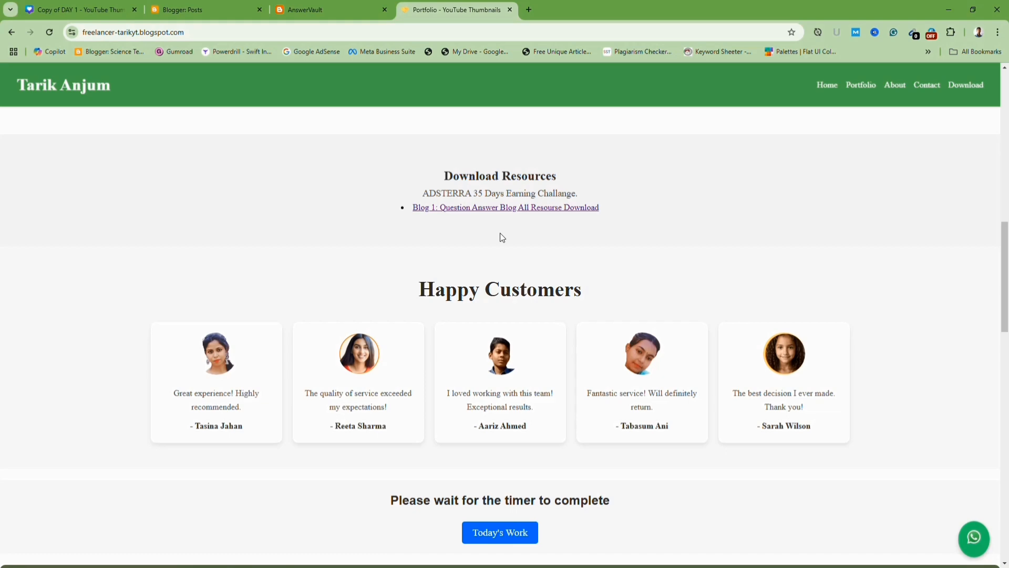
scroll(500, 234, up, 5)
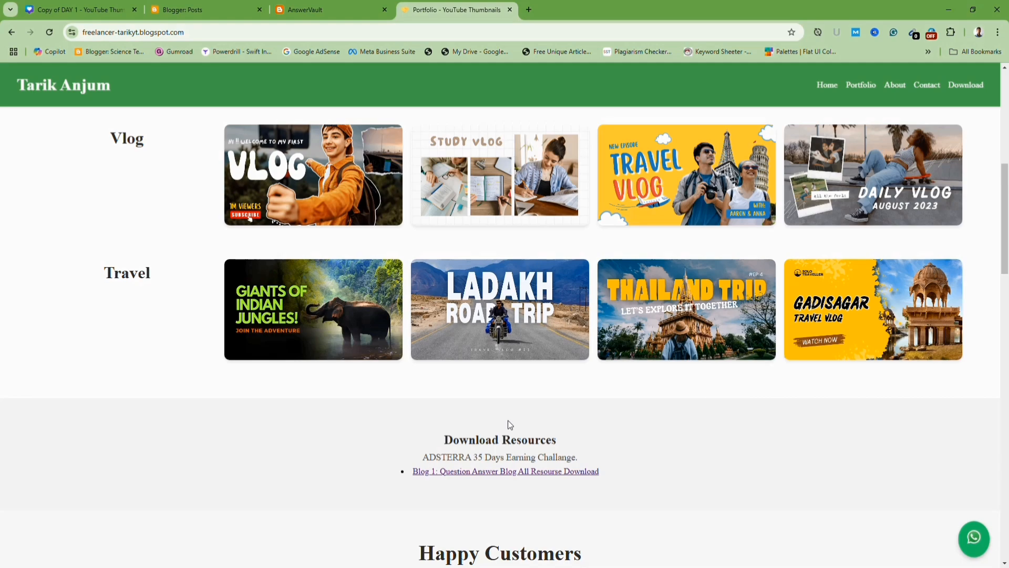
scroll(508, 415, up, 5)
Return to the AnswerVault blog tab and scroll through its homepage posts, sidebar widgets and footer.
click(336, 9)
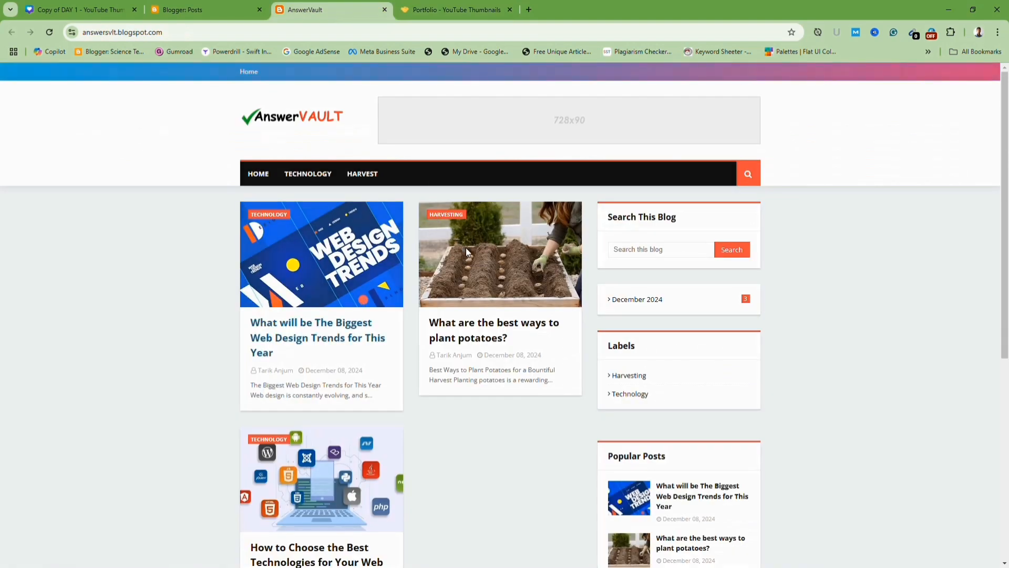
scroll(473, 278, down, 2)
scroll(486, 319, up, 2)
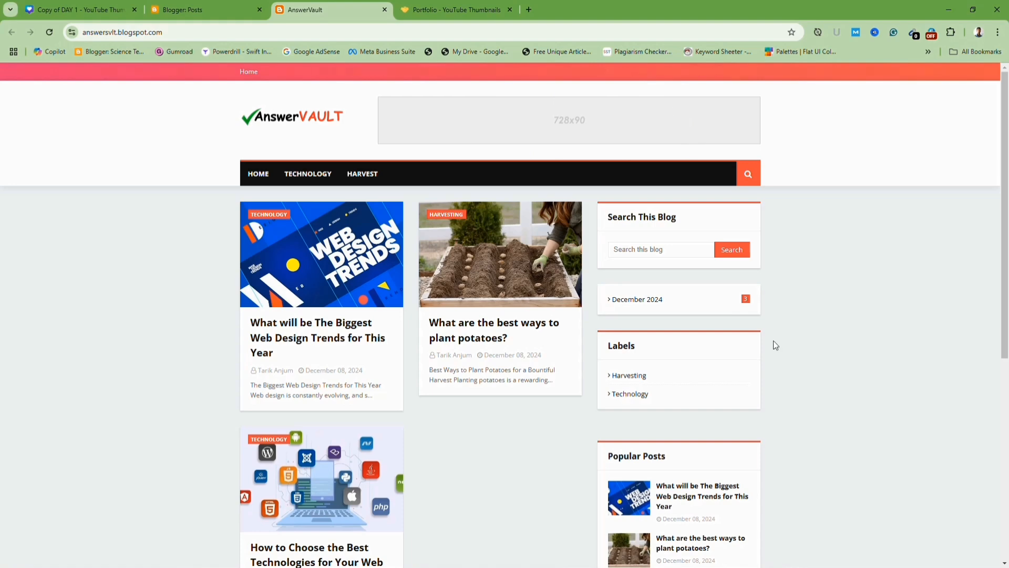
scroll(774, 351, down, 2)
scroll(532, 302, down, 2)
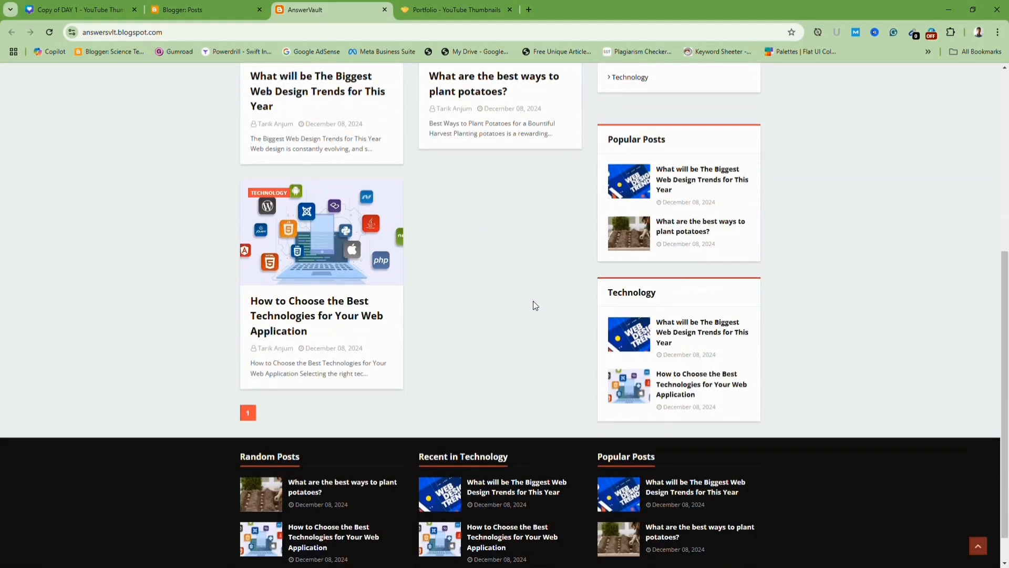
scroll(533, 302, up, 5)
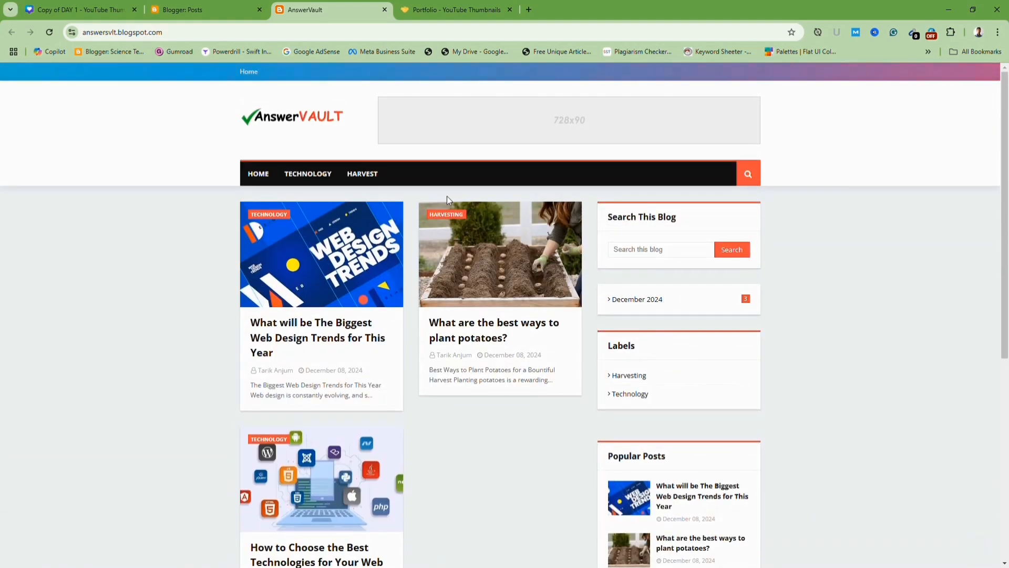